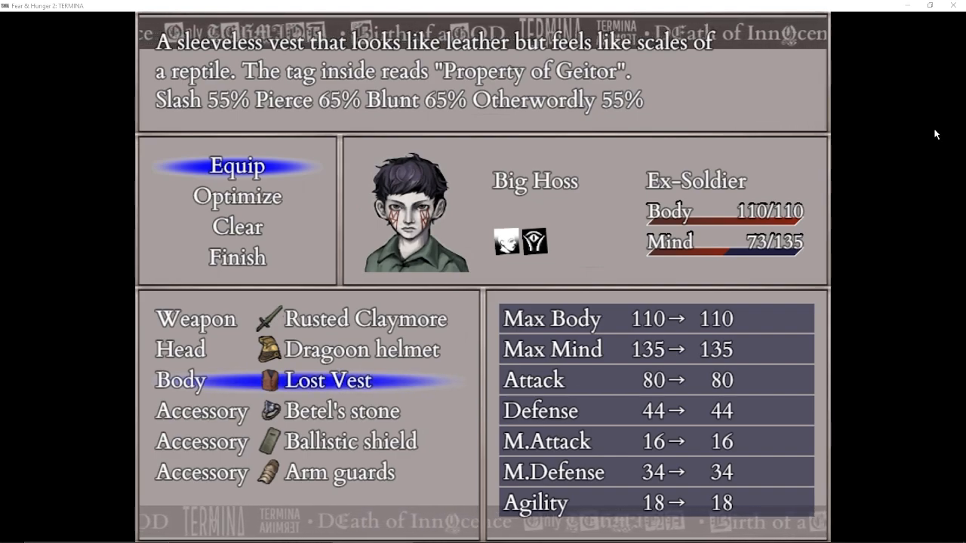
Switch to RPG Maker MV, open the project database and examine the Soul flower stigma item's name, description and icon choices
left_click(908, 6)
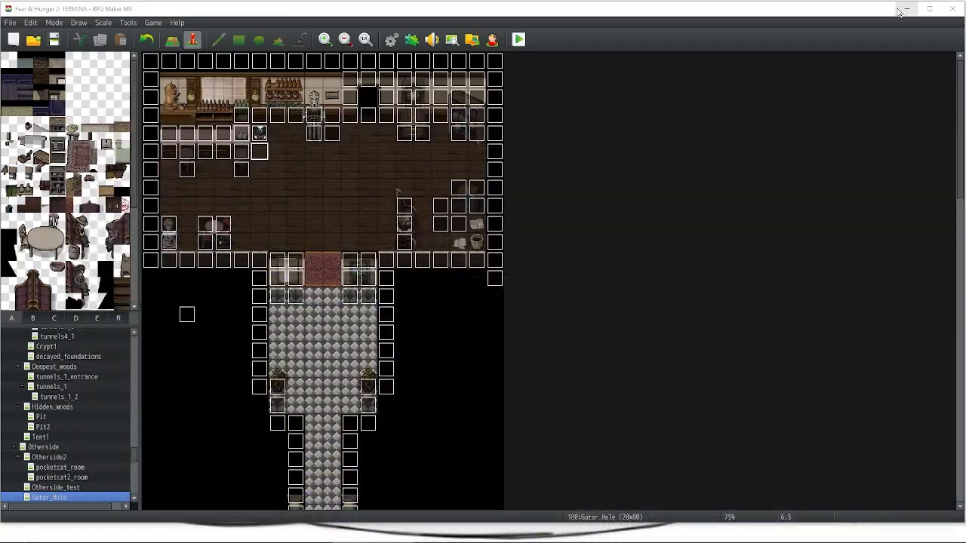
left_click(392, 40)
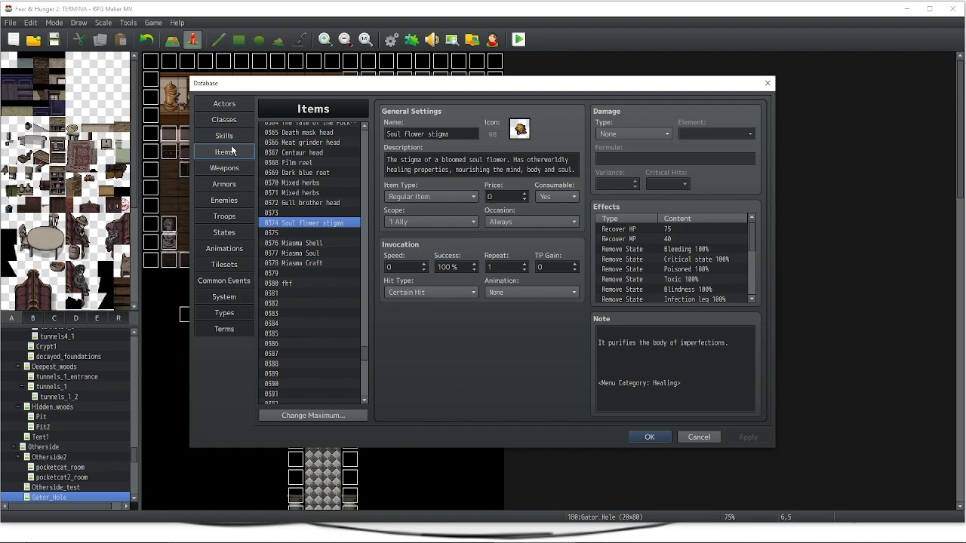
triple_click(386, 133)
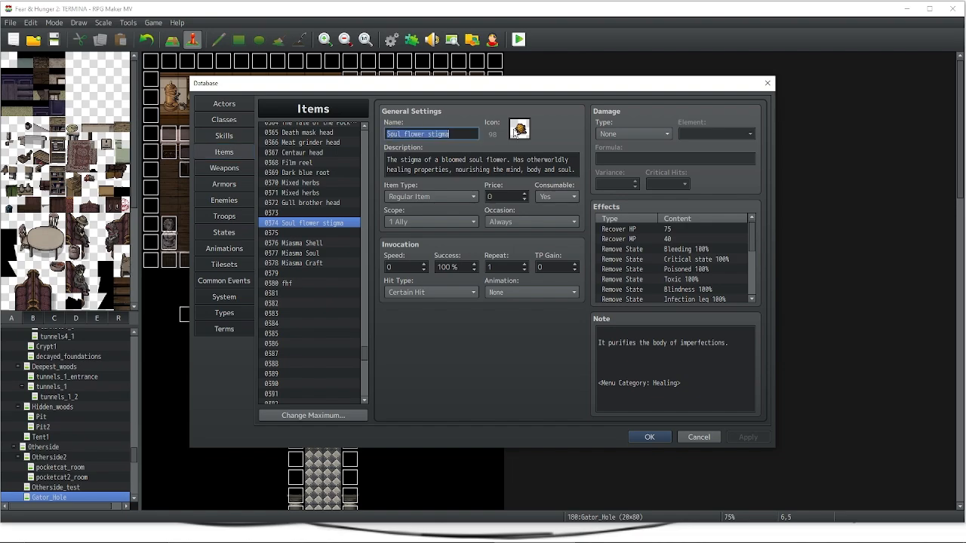
triple_click(400, 157)
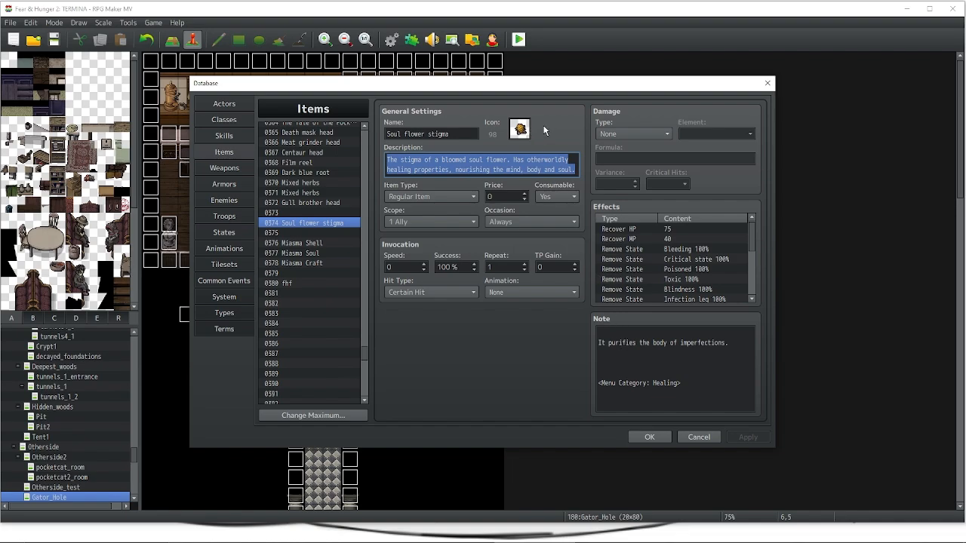
double_click(518, 132)
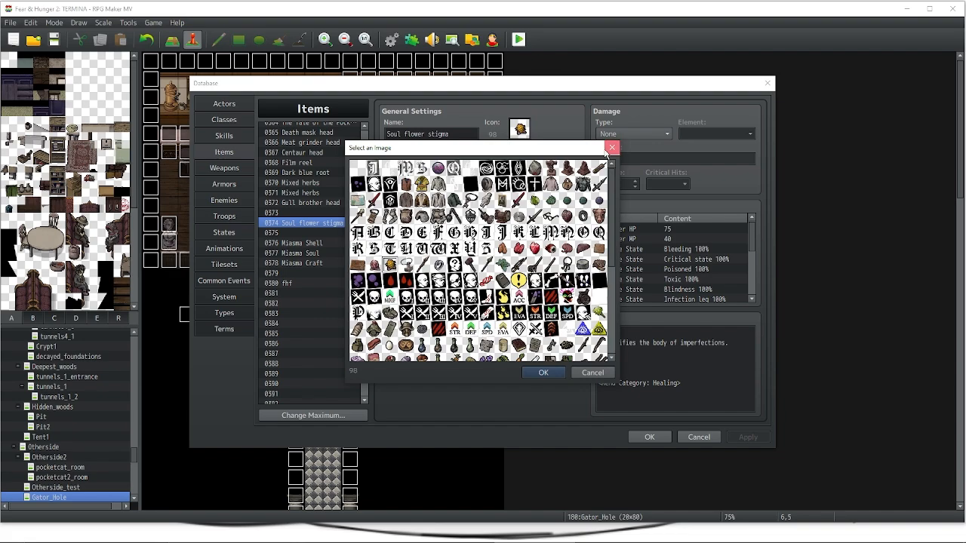
left_click(585, 371)
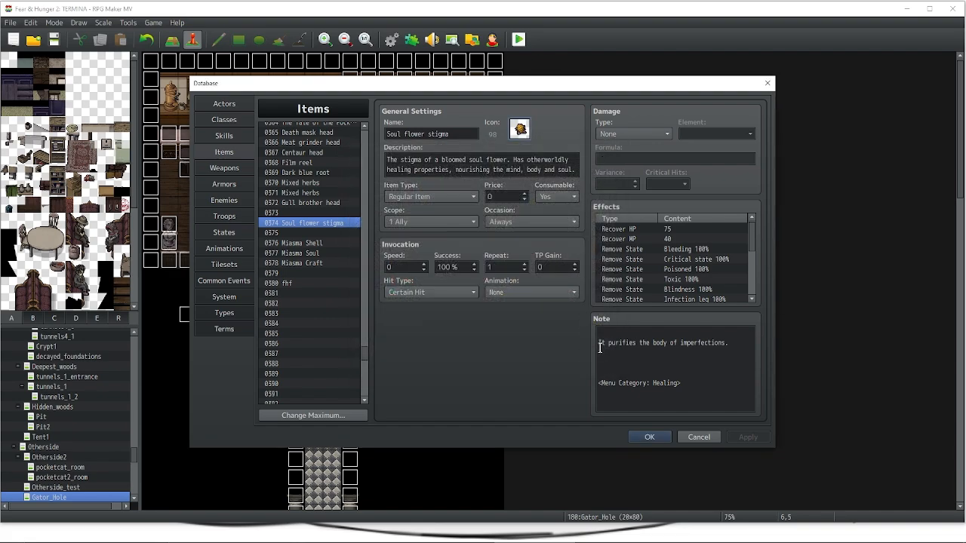
Examine the Soul flower stigma's description and note text, including its Menu Category tag
left_click(387, 159)
left_click(386, 159)
right_click(386, 155)
left_click(501, 159)
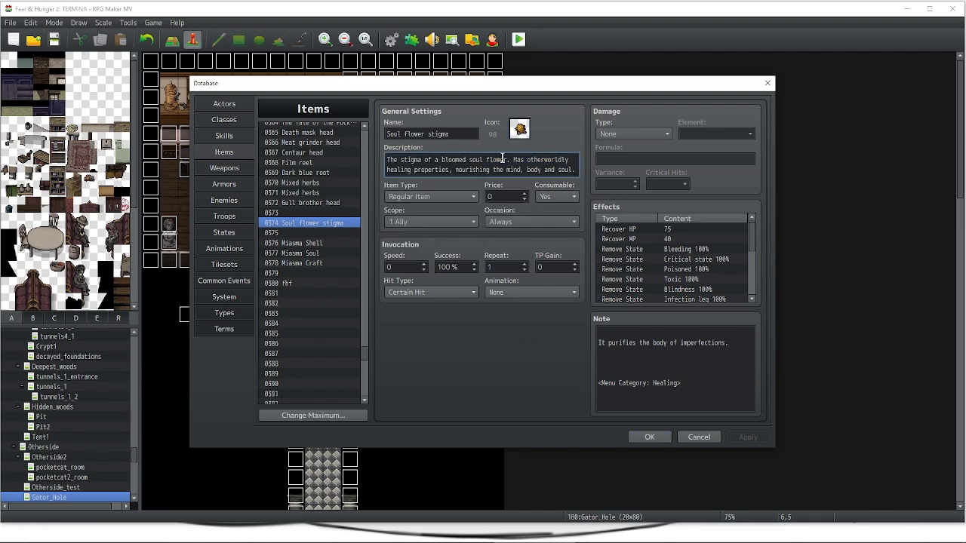
left_click(606, 332)
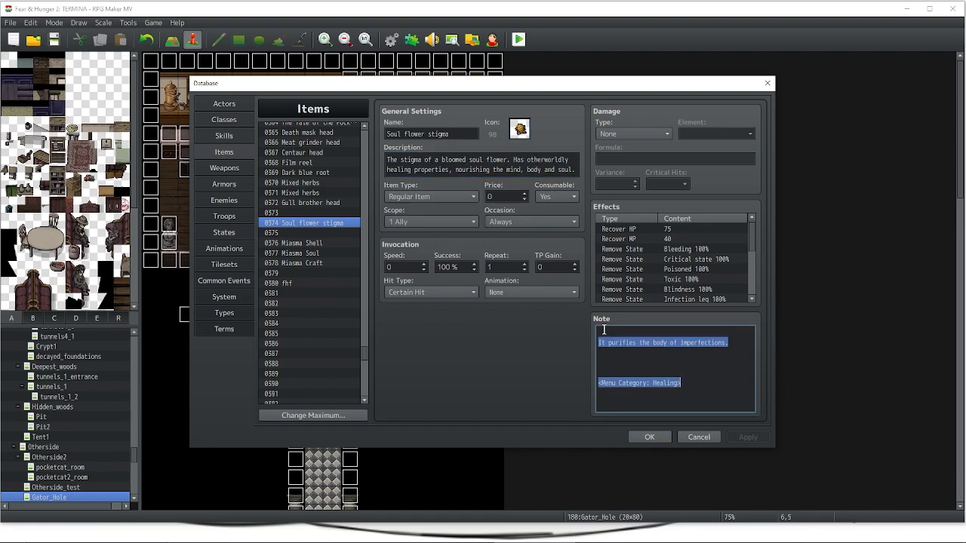
left_click(605, 332)
key("Down")
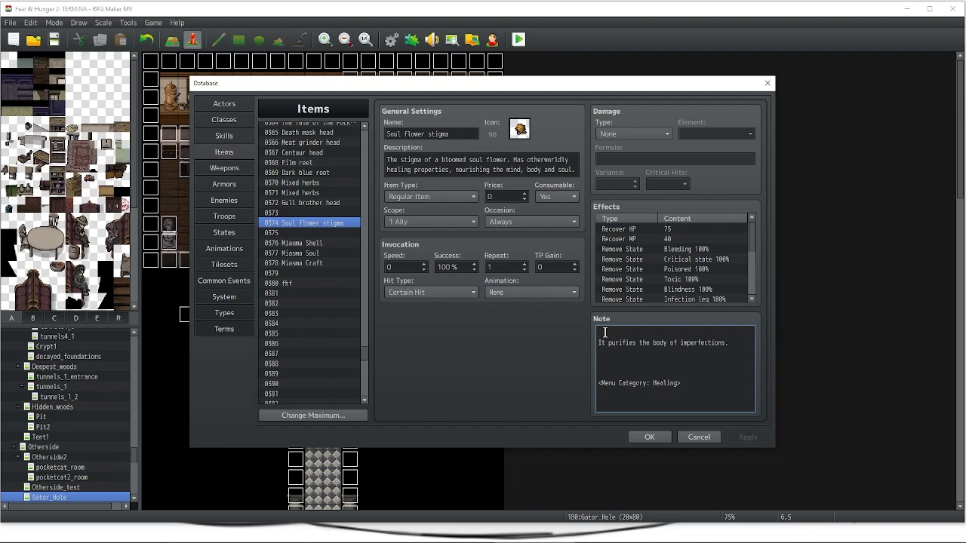
left_click(598, 383)
left_click_drag(599, 383, 699, 383)
left_click(680, 383)
Compare the note of the Gull brother head item, and return to the Soul flower stigma's effects list
left_click(338, 203)
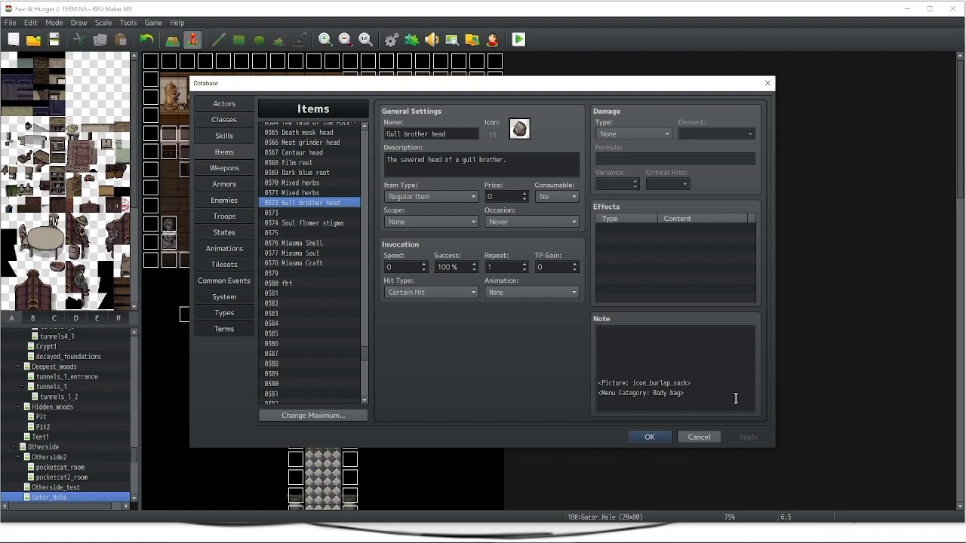
left_click(302, 224)
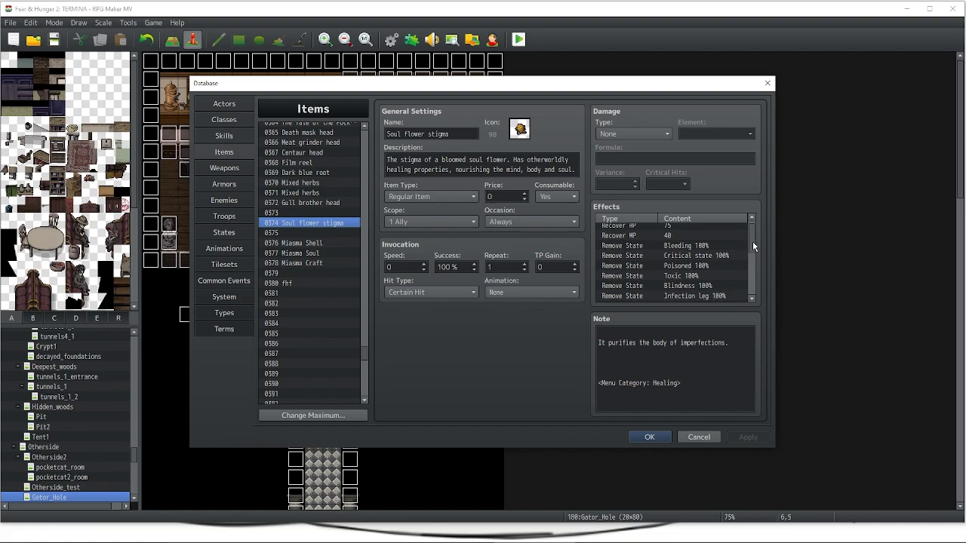
mouse_move(752, 241)
left_mouse_down()
mouse_move(752, 290)
mouse_move(747, 228)
left_mouse_up()
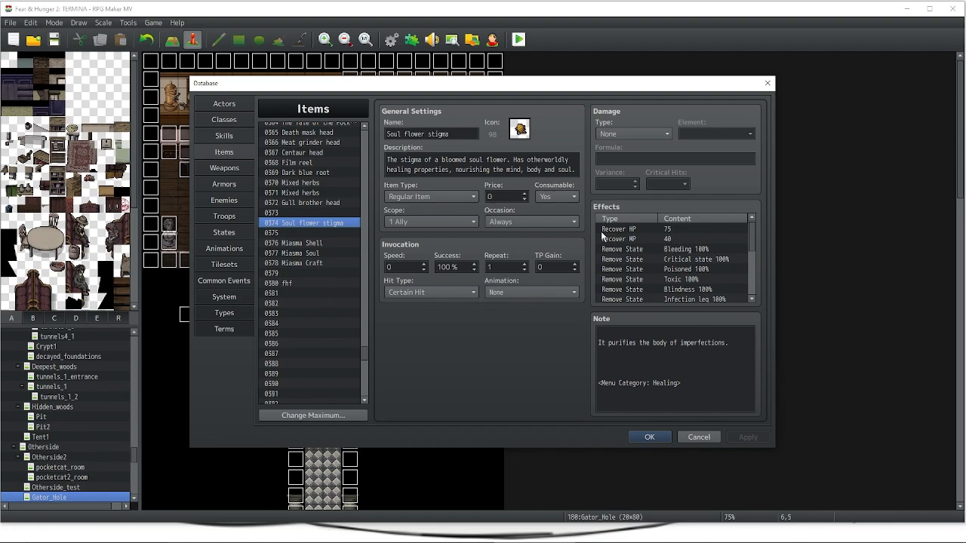
Examine the Soul flower stigma's scope, occasion and consumable options, leaving them at 1 Ally, Always and Yes
left_click(432, 221)
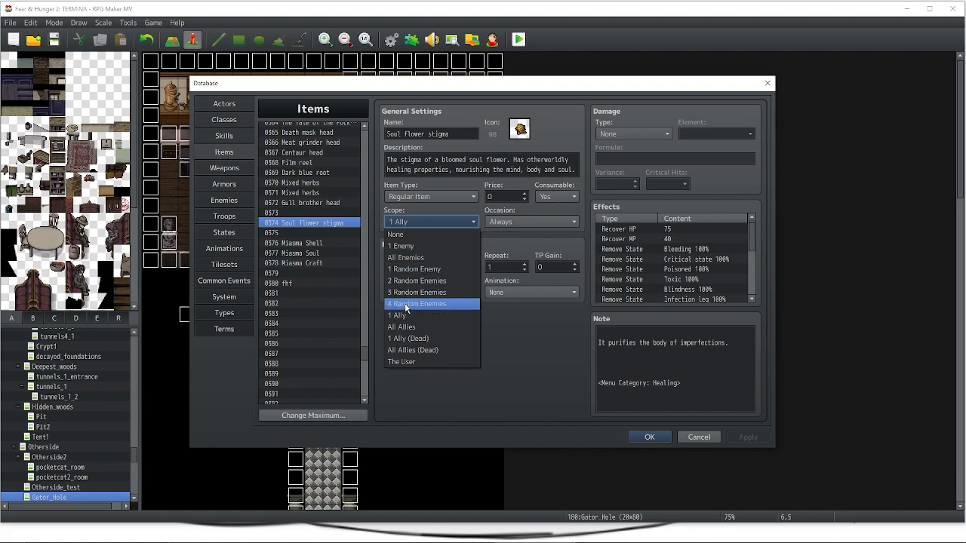
left_click(450, 220)
left_click(529, 222)
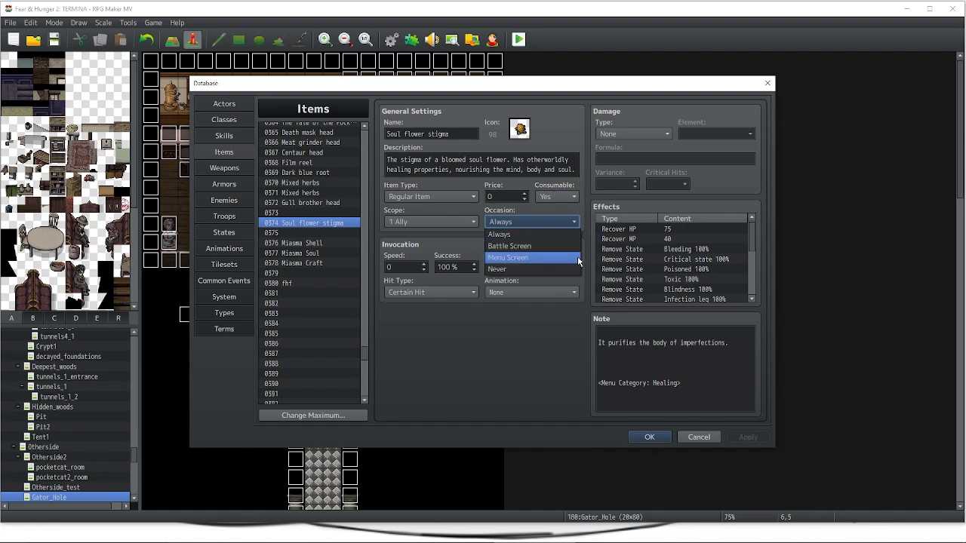
left_click(560, 233)
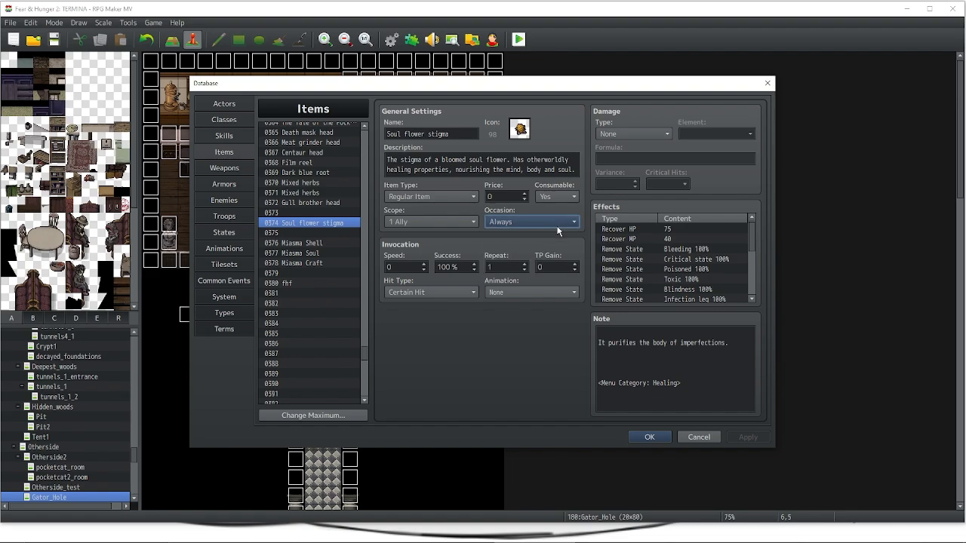
left_click(550, 198)
left_click(545, 200)
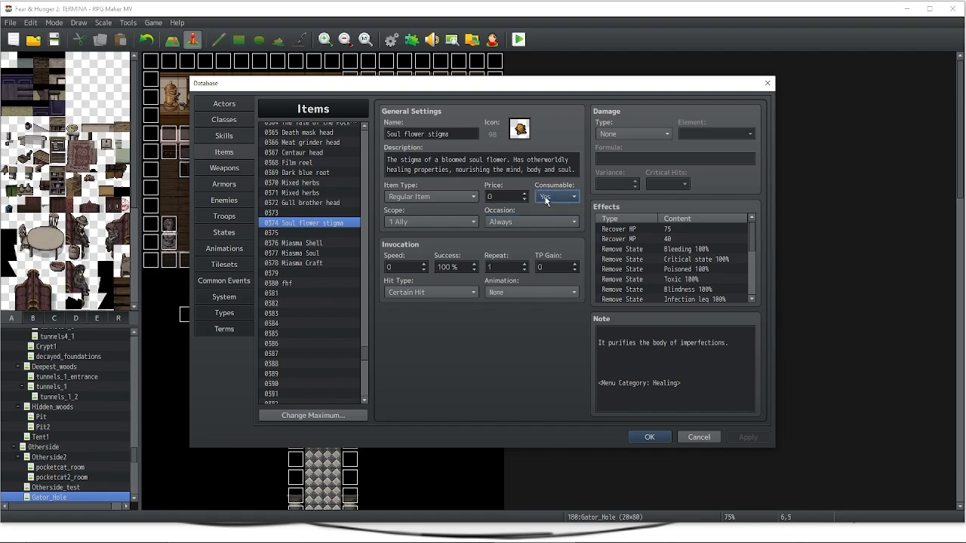
Inspect the settings of the Soul flower stigma's Recover HP effect and close them without changes
left_click(617, 230)
right_click(618, 229)
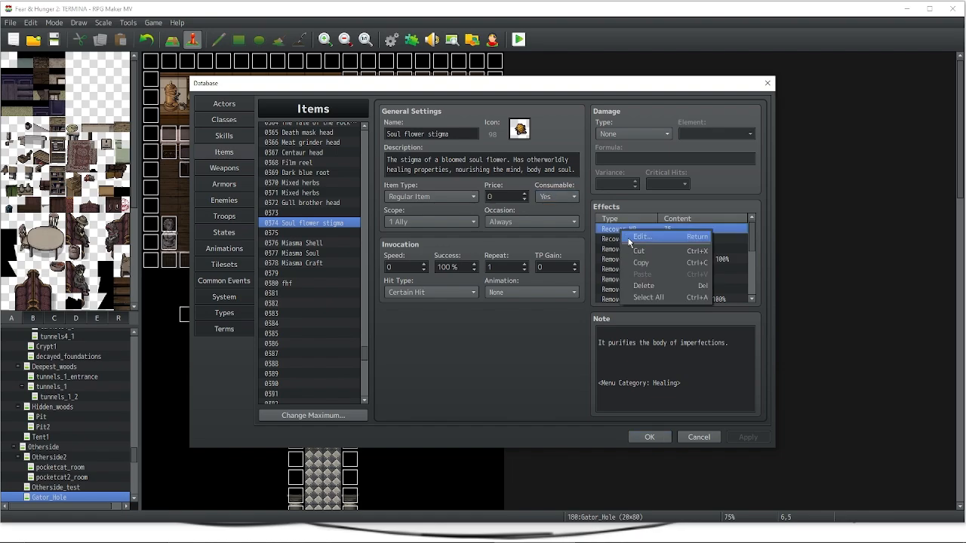
left_click(629, 238)
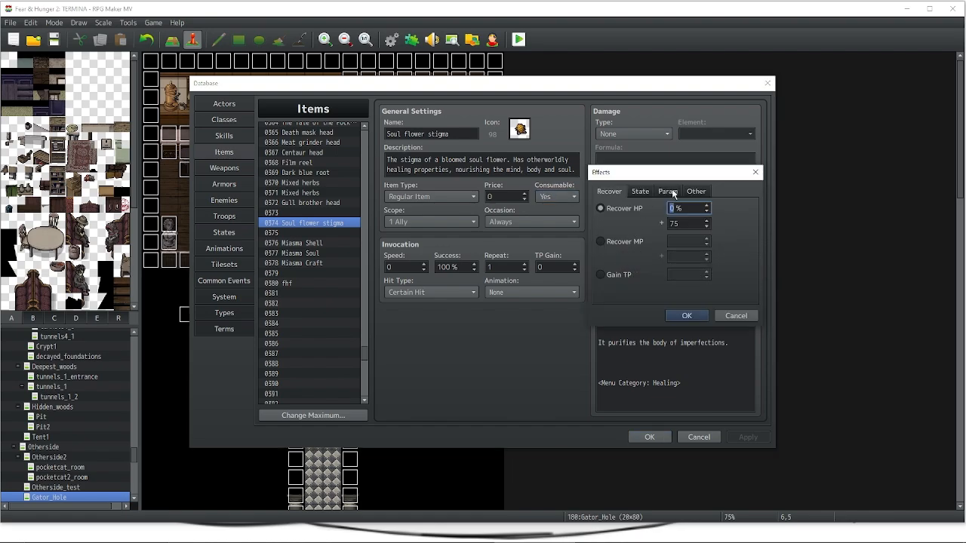
left_click_drag(696, 171, 464, 172)
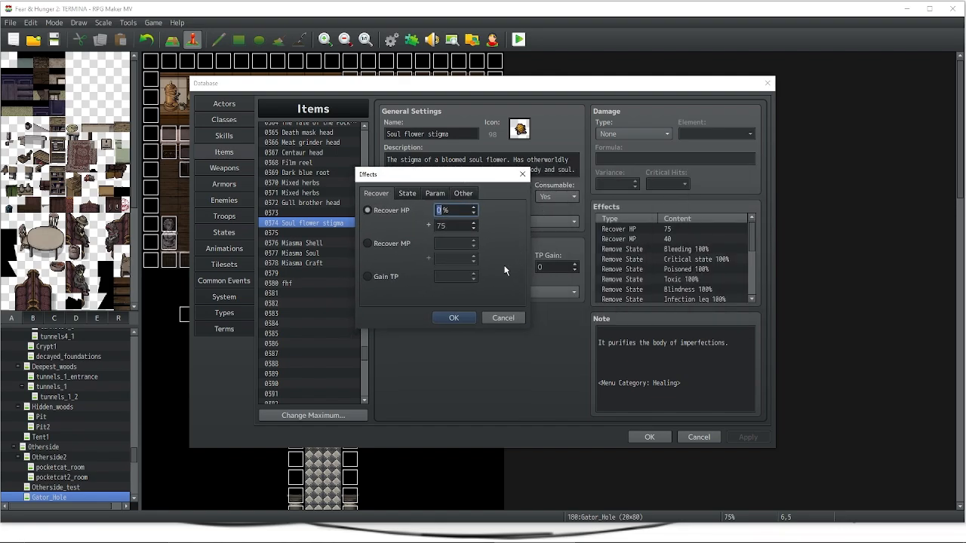
double_click(453, 226)
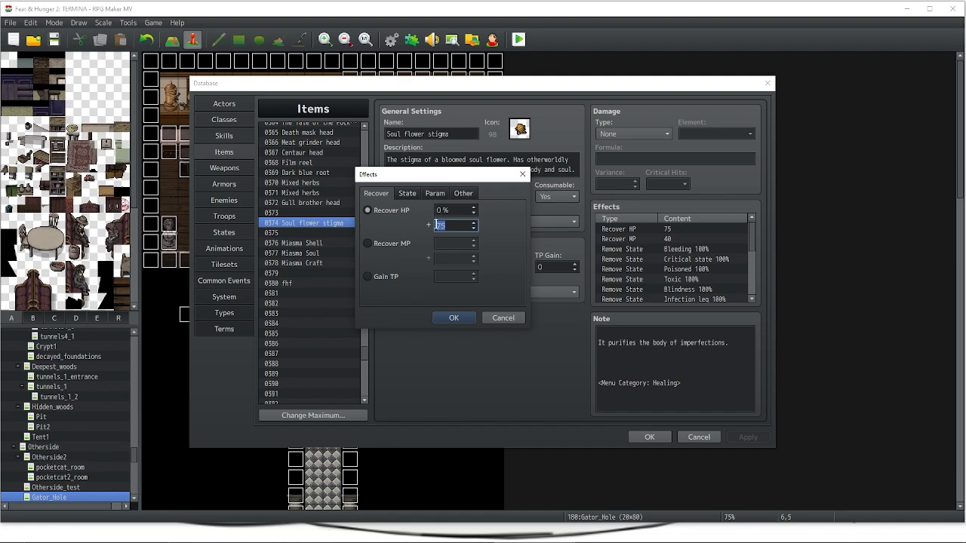
left_click(522, 174)
Inspect the Bleeding removal effect and the available recover, state and parameter effect options, discarding any change
left_click(615, 251)
right_click(615, 252)
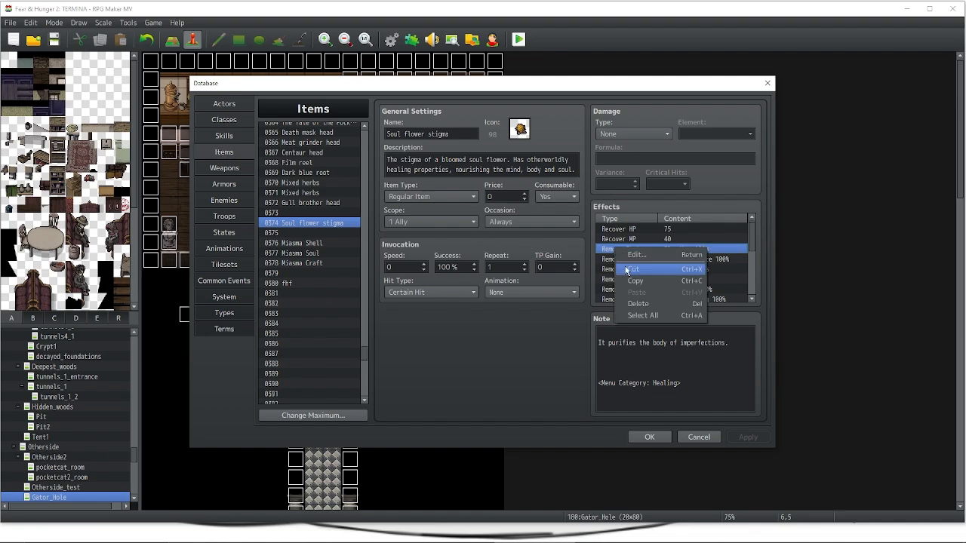
left_click(626, 258)
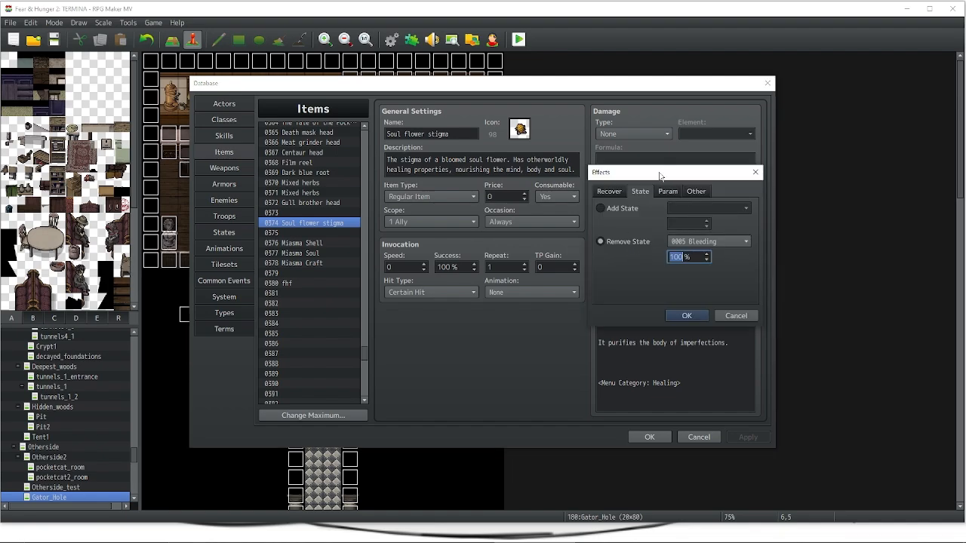
left_click_drag(660, 173, 359, 153)
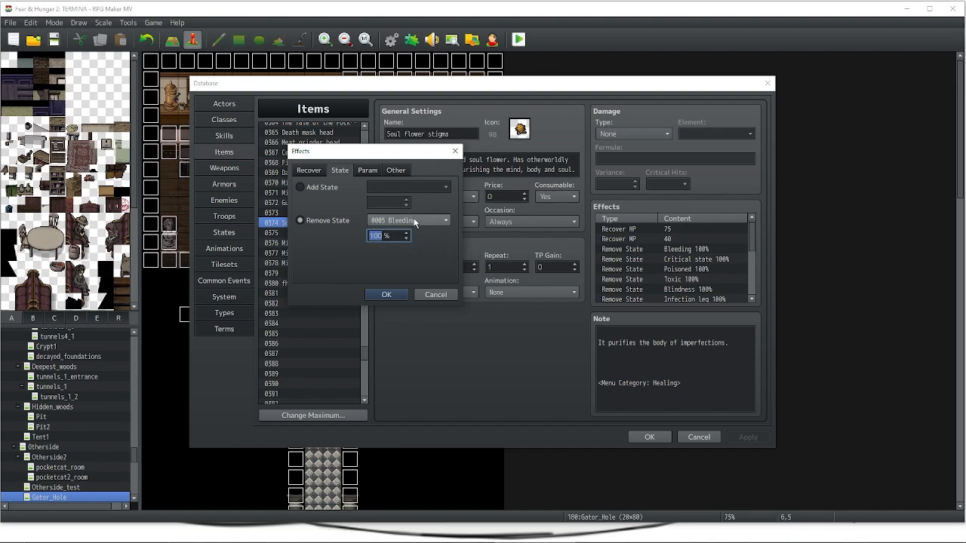
left_click(316, 187)
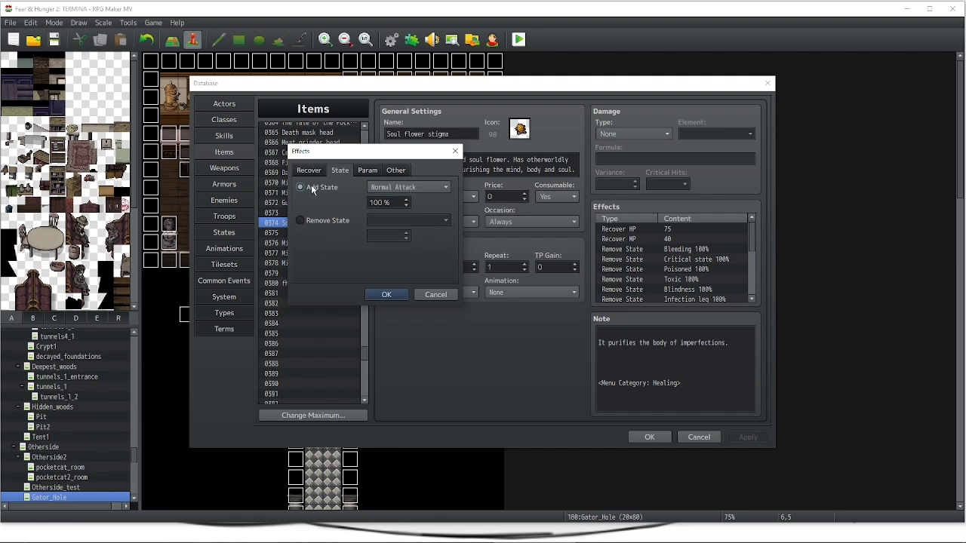
left_click(436, 296)
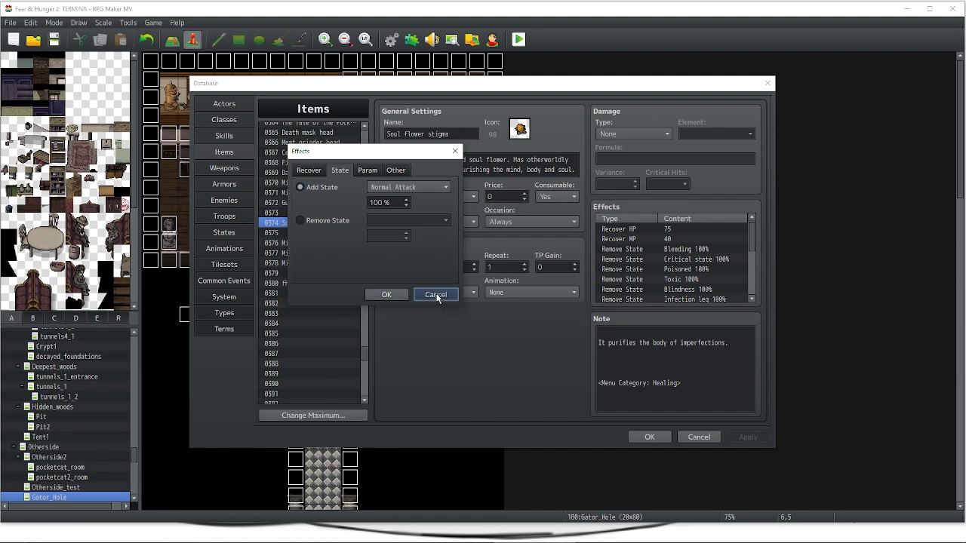
left_click(368, 171)
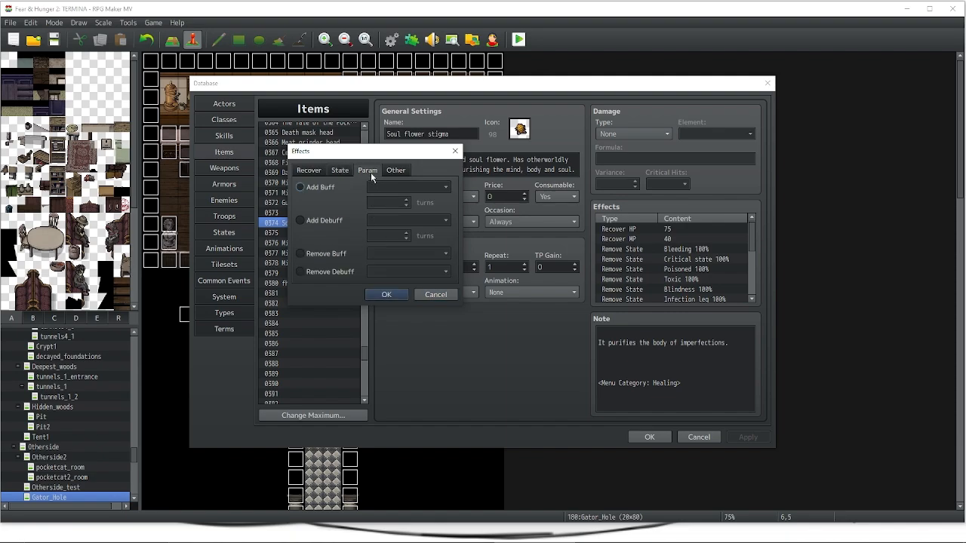
left_click(317, 171)
left_click(332, 170)
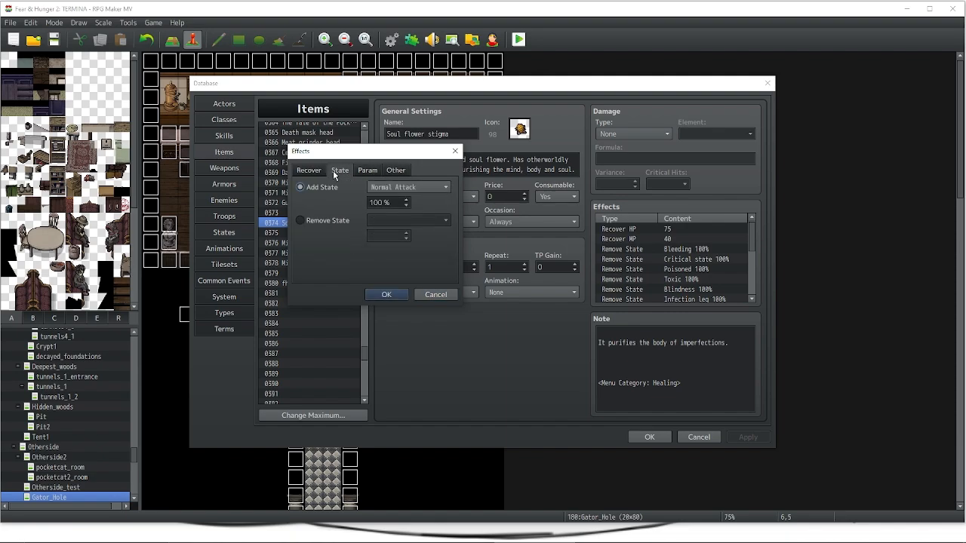
left_click(455, 150)
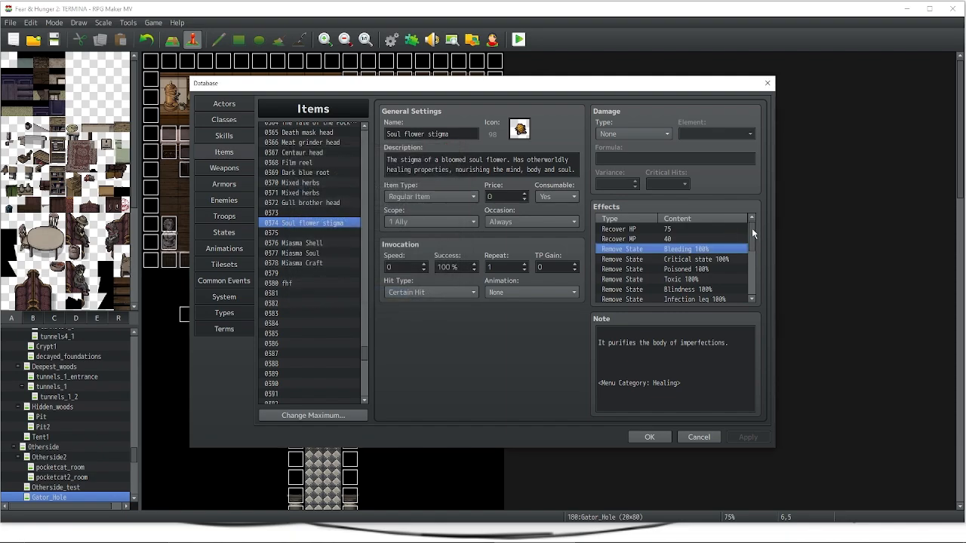
mouse_move(751, 229)
left_mouse_down()
mouse_move(753, 285)
mouse_move(751, 210)
left_mouse_up()
Show the Weapons database and browse the weapon entries around Rusted Claymore
left_click(224, 169)
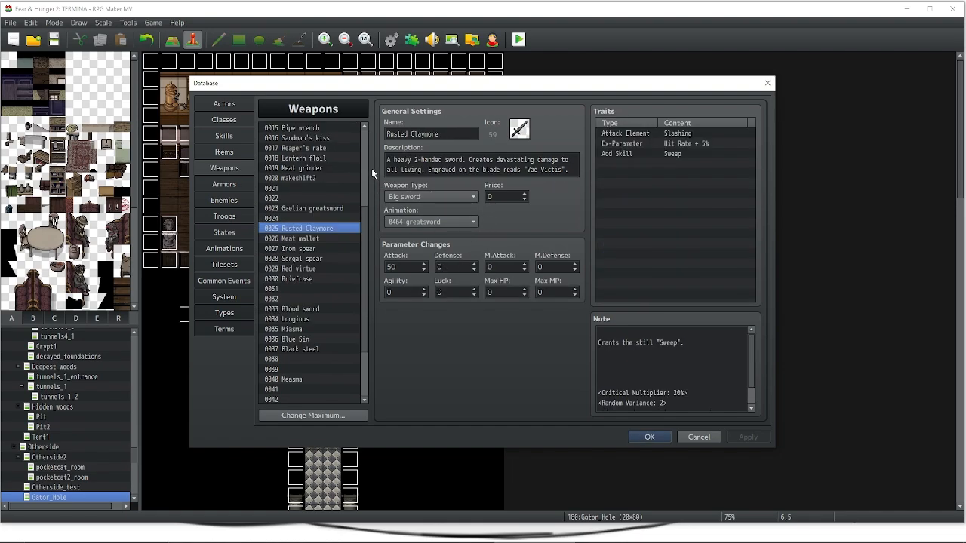
scroll(362, 249, "down", 3)
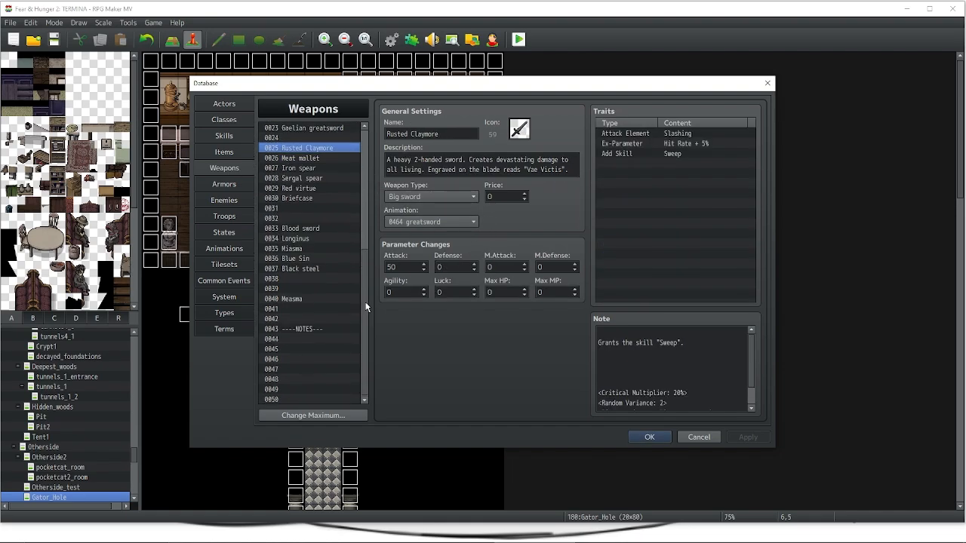
scroll(366, 307, "up", 1)
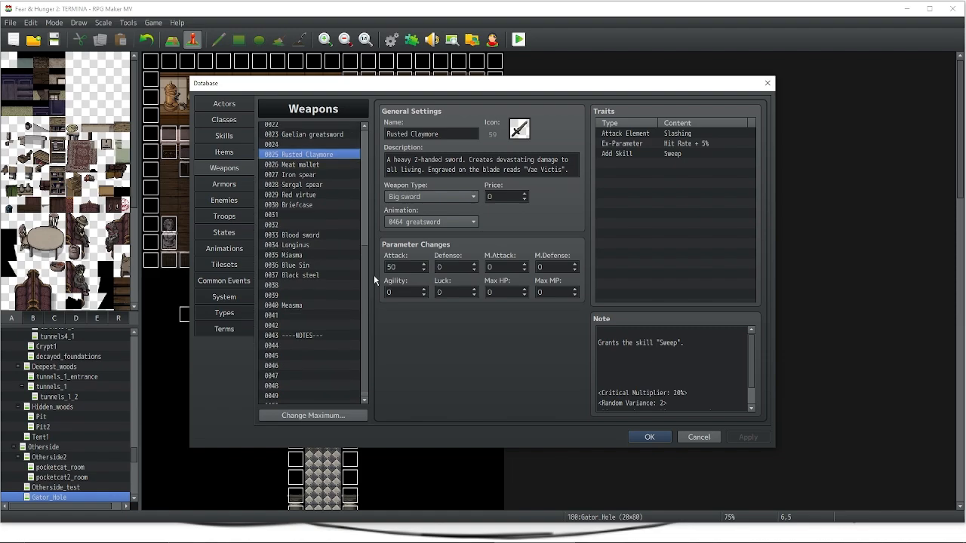
mouse_move(373, 274)
left_mouse_down()
mouse_move(371, 246)
mouse_move(368, 270)
left_mouse_up()
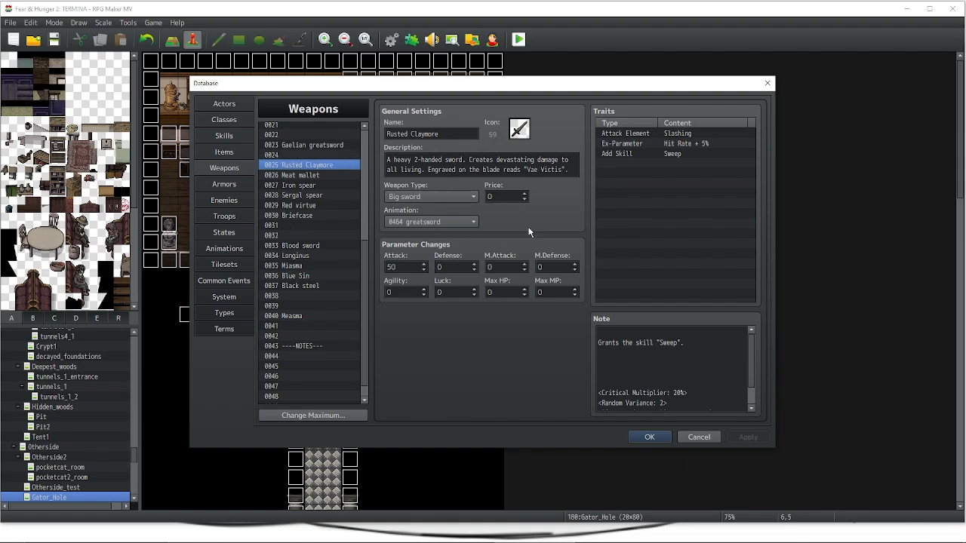
Examine the Rusted Claymore's weapon type and animation choices, reselecting Big sword and 0464 greatsword
left_click(417, 197)
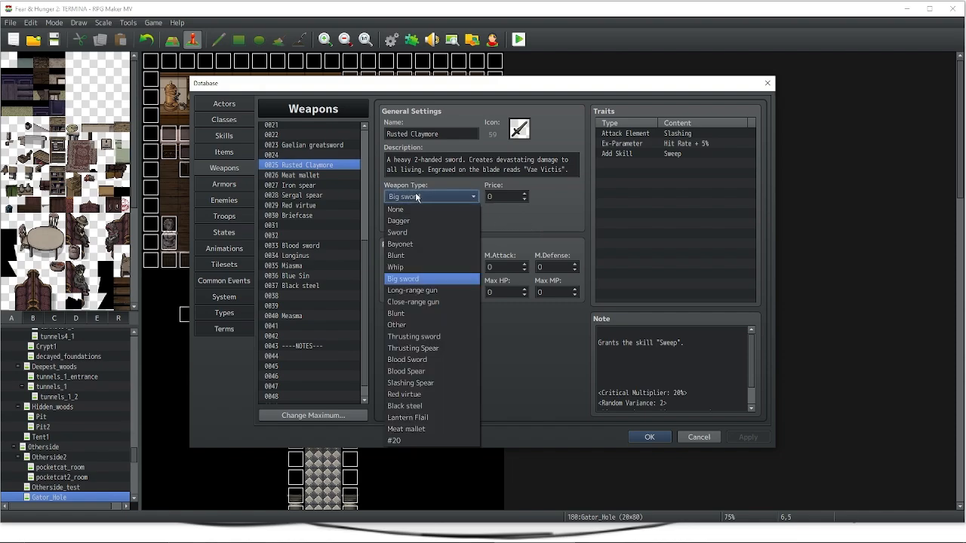
left_click(399, 280)
left_click(408, 222)
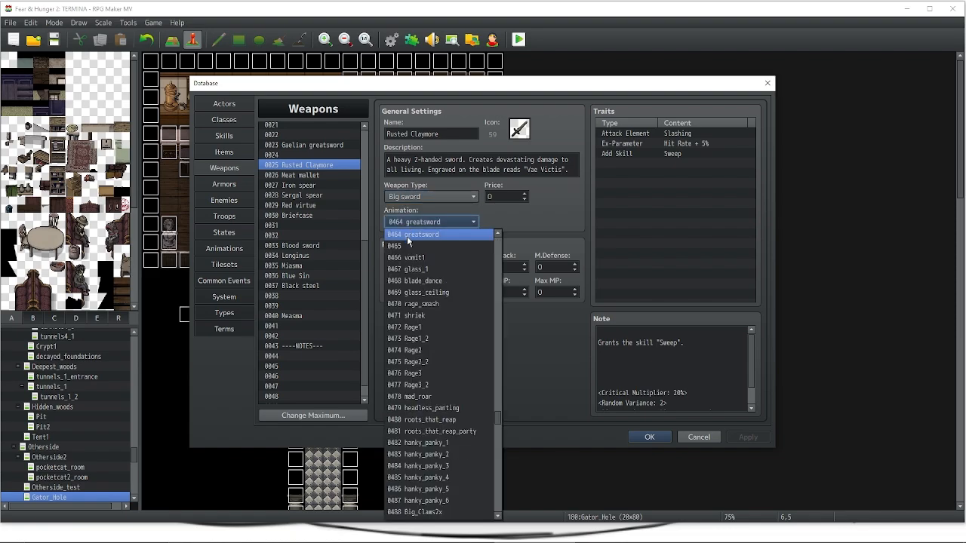
left_click(407, 235)
Compare the Gaelian greatsword and Meat mallet weapon entries, and return to Rusted Claymore
left_click(288, 145)
left_click(297, 174)
left_click(299, 164)
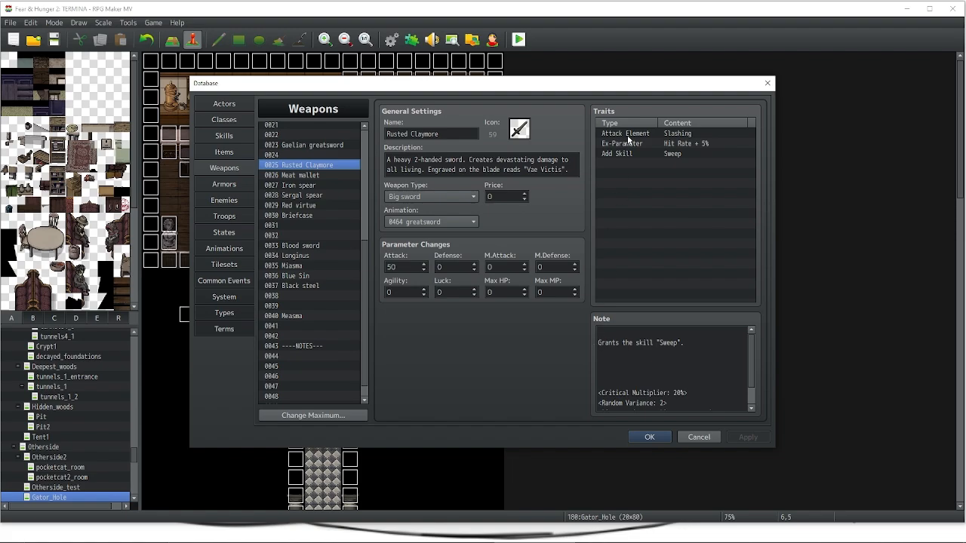
Highlight the Rusted Claymore's note tags from Critical Multiplier through Replace Attack
scroll(603, 398, "down", 2)
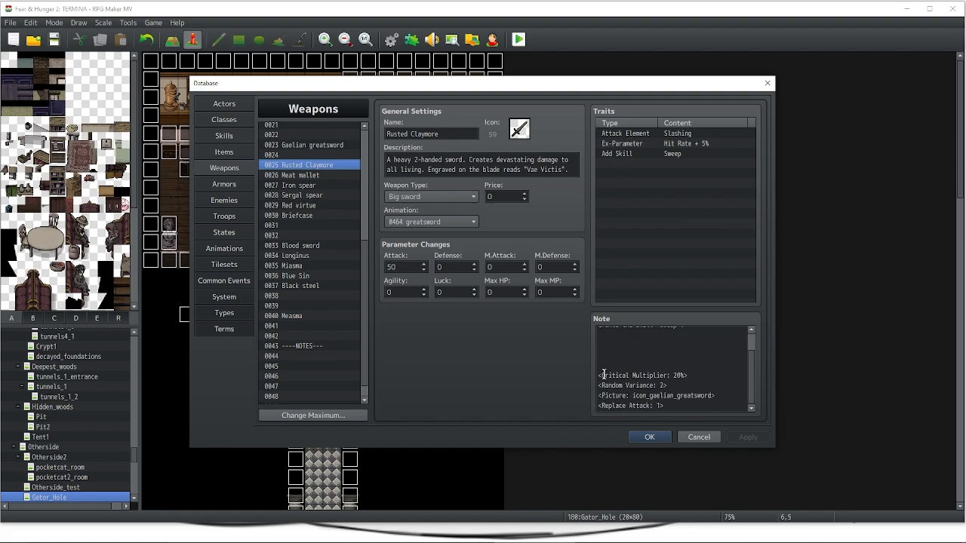
left_click(595, 375)
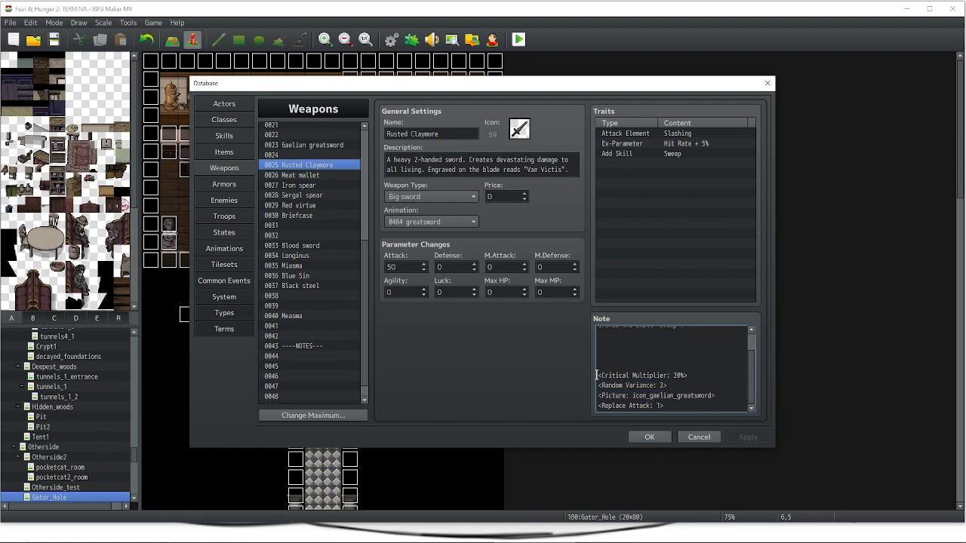
left_click_drag(664, 405, 596, 375)
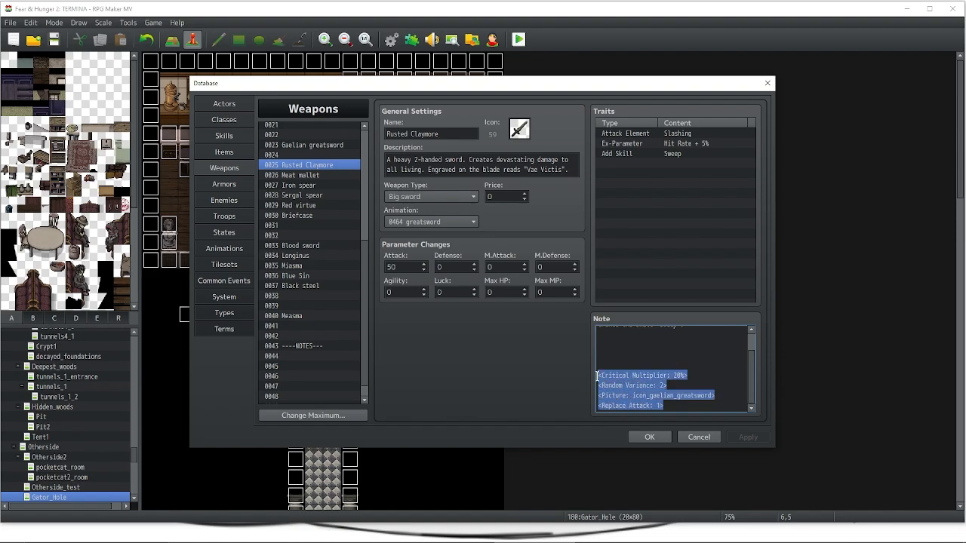
Browse other weapon entries, including Sergal spear, Red virtue and makeshift2
left_click(332, 195)
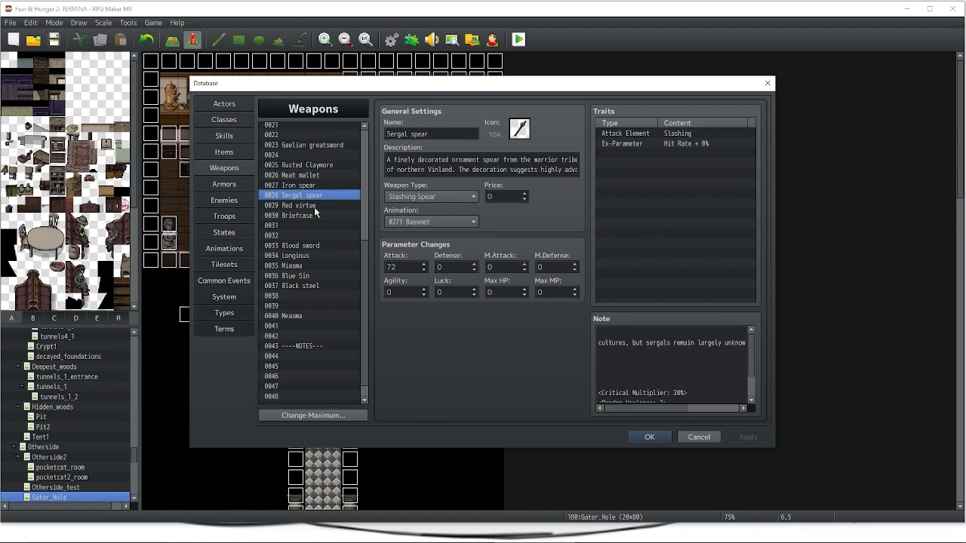
left_click(310, 205)
scroll(302, 279, "up", 2)
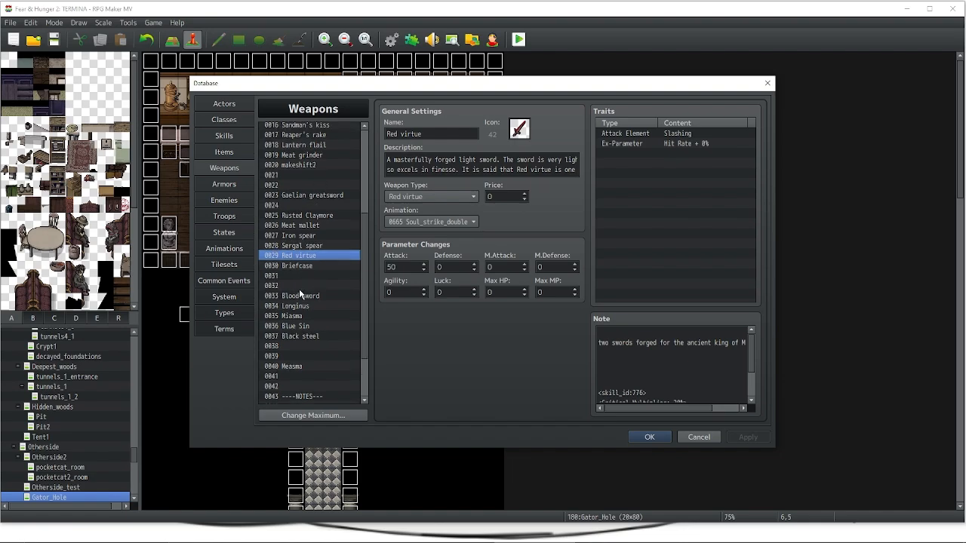
left_click(294, 268)
left_click(300, 164)
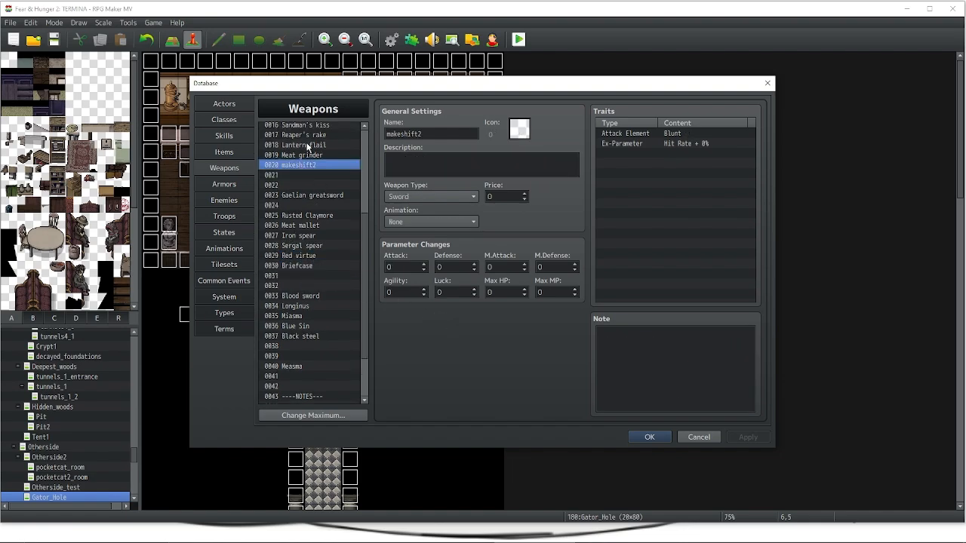
Show the Lantern flail entry and highlight the Synthesis Ingredients block in its note
left_click(308, 145)
scroll(679, 377, "down", 5)
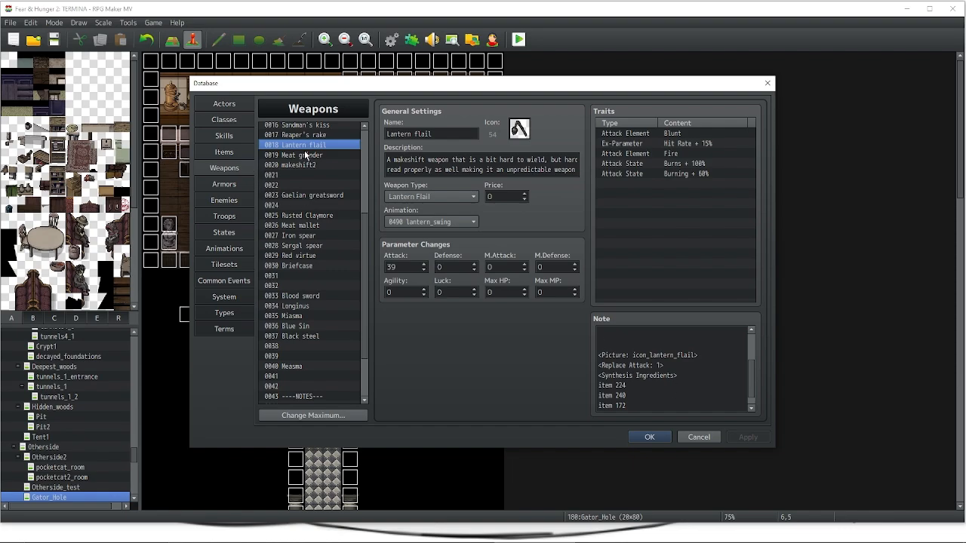
scroll(305, 155, "down", 1)
scroll(305, 155, "up", 4)
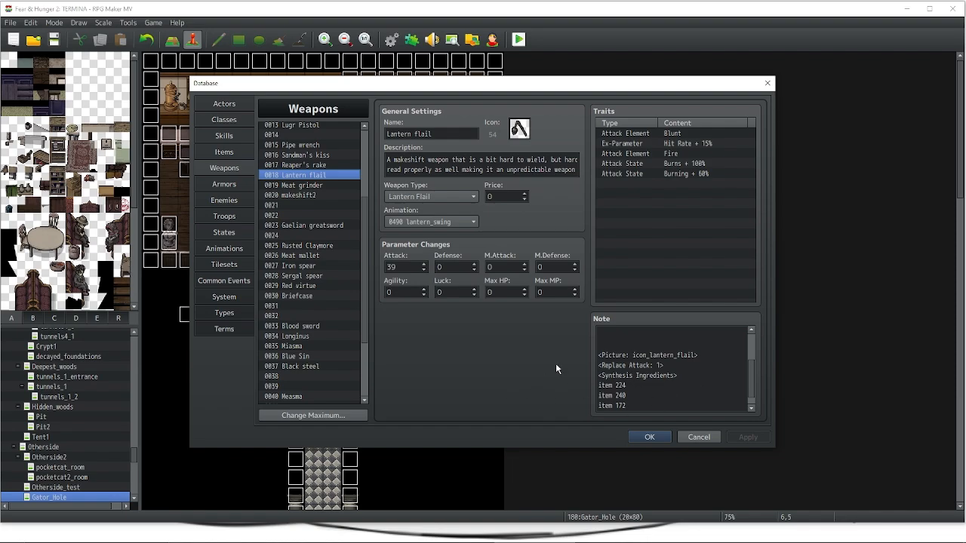
left_click(600, 376)
left_click(606, 375)
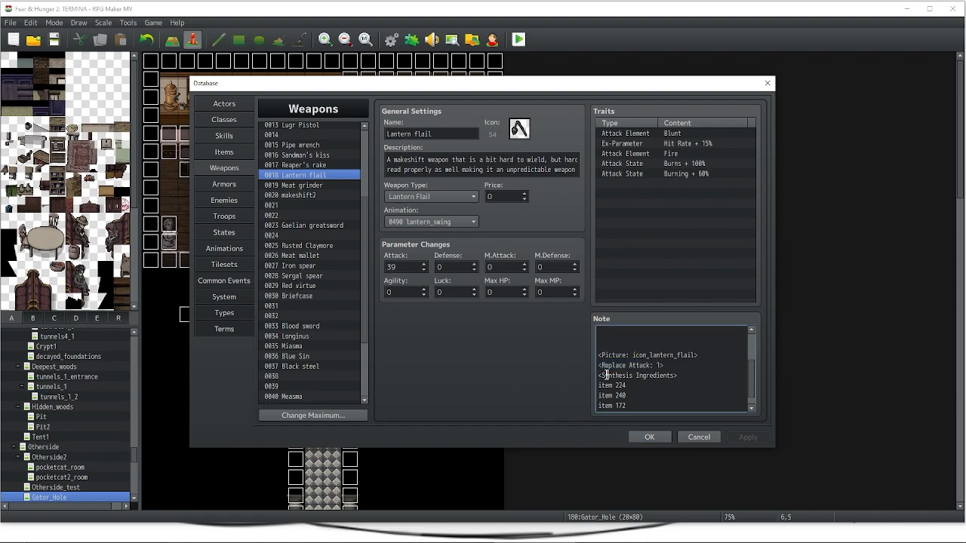
left_click_drag(598, 377, 664, 412)
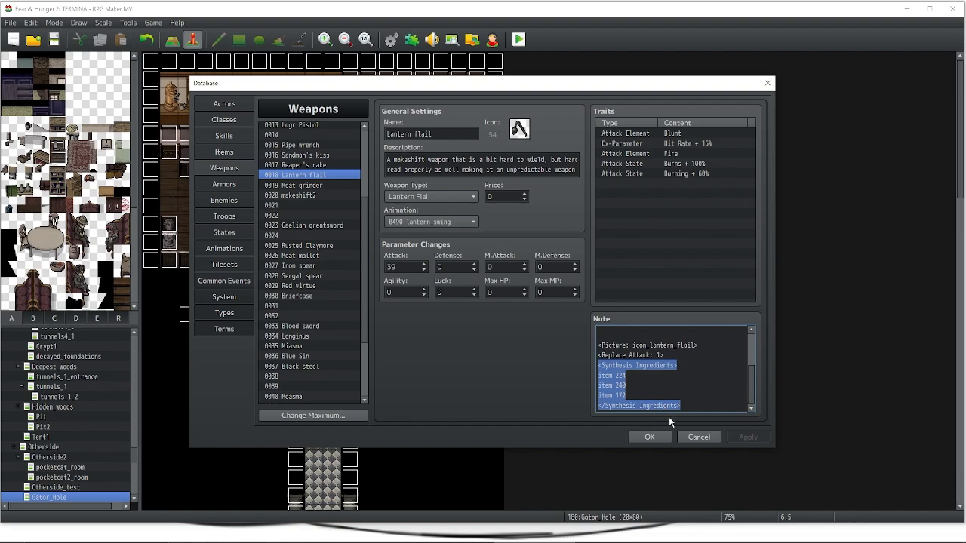
Highlight the three item lines in the Lantern flail's note, and the Synthesis Ingredients block again
left_click(636, 390)
left_click_drag(636, 397, 558, 378)
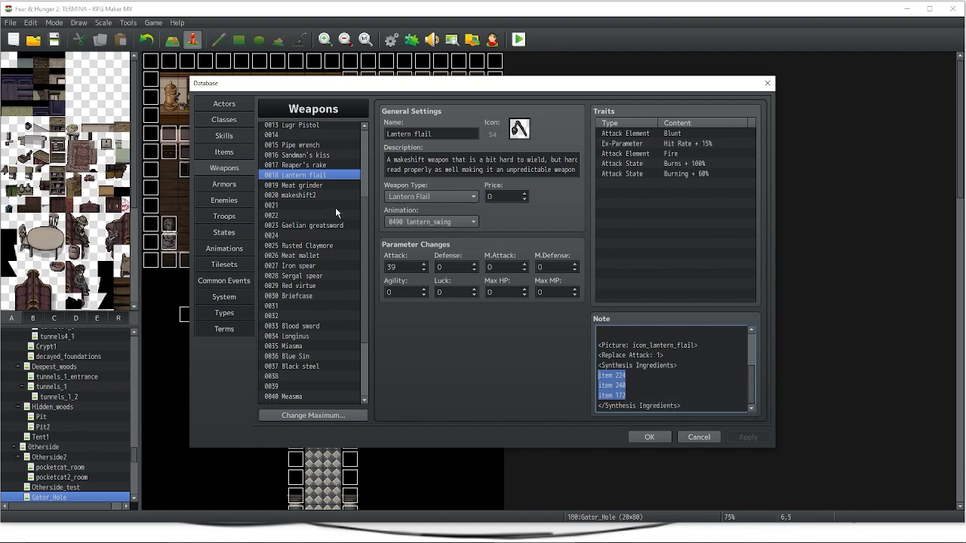
left_click(679, 393)
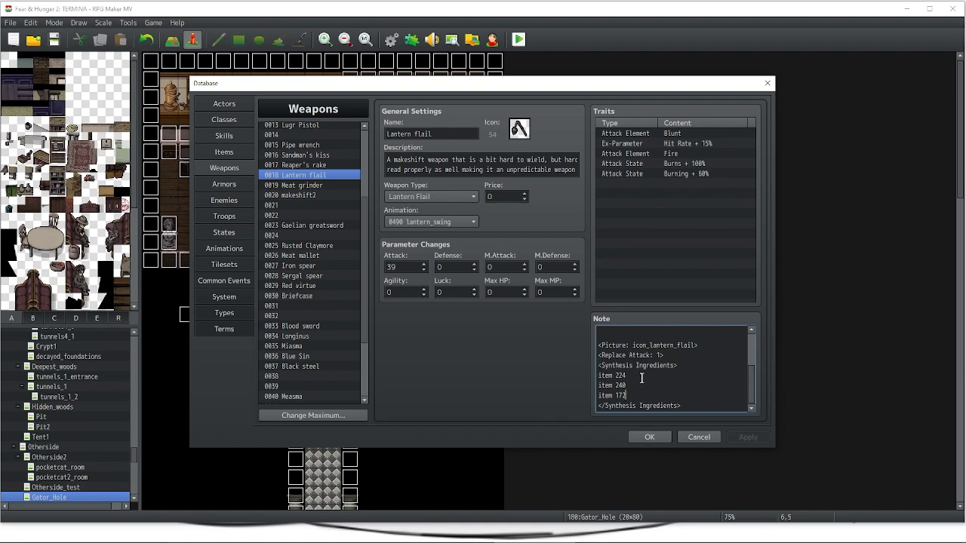
left_click_drag(602, 365, 746, 436)
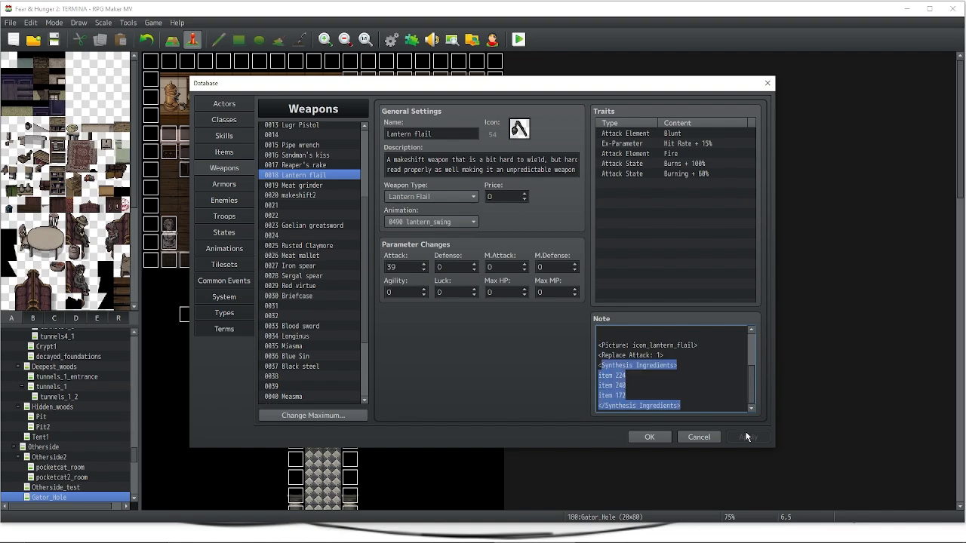
left_click(700, 399)
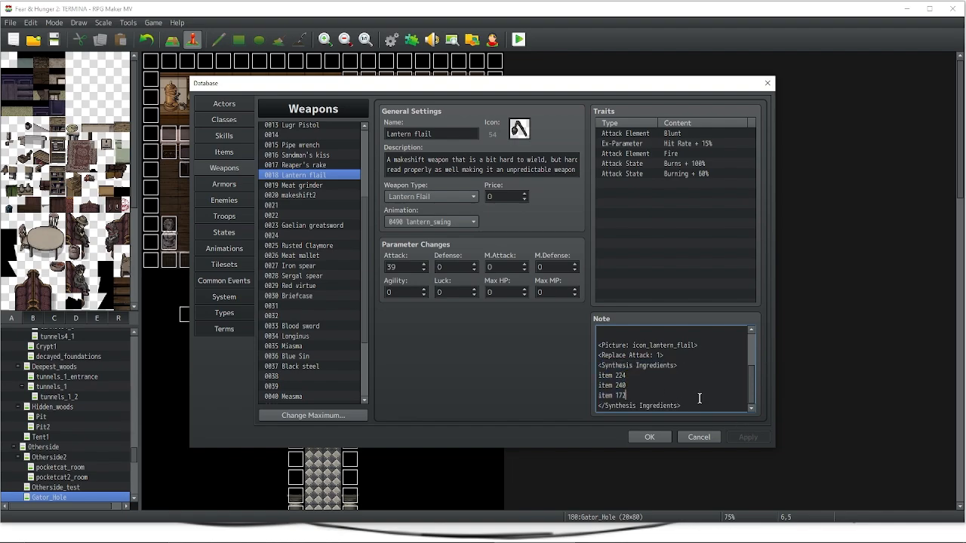
Show the Longinus weapon entry and point out its Attack and Max HP parameters
left_click(296, 335)
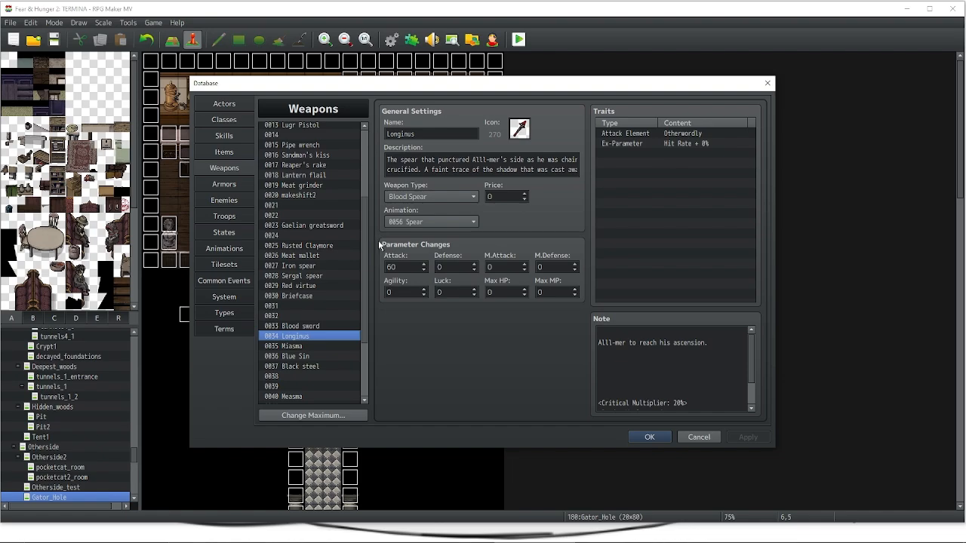
double_click(391, 266)
double_click(500, 292)
Compare the Rusted Claymore's Slashing attack element with Blue Sin's Fire and Otherwordly attack elements
left_click(323, 246)
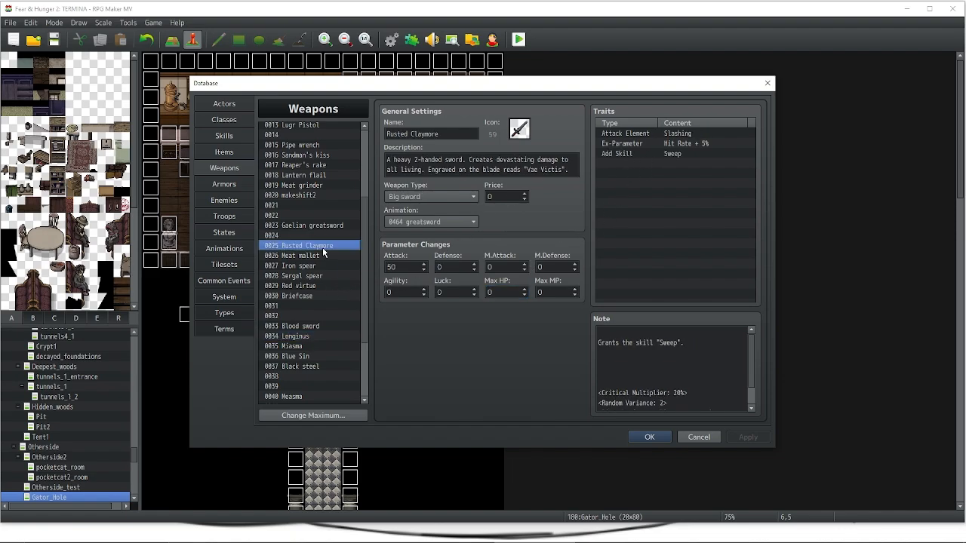
left_click(627, 135)
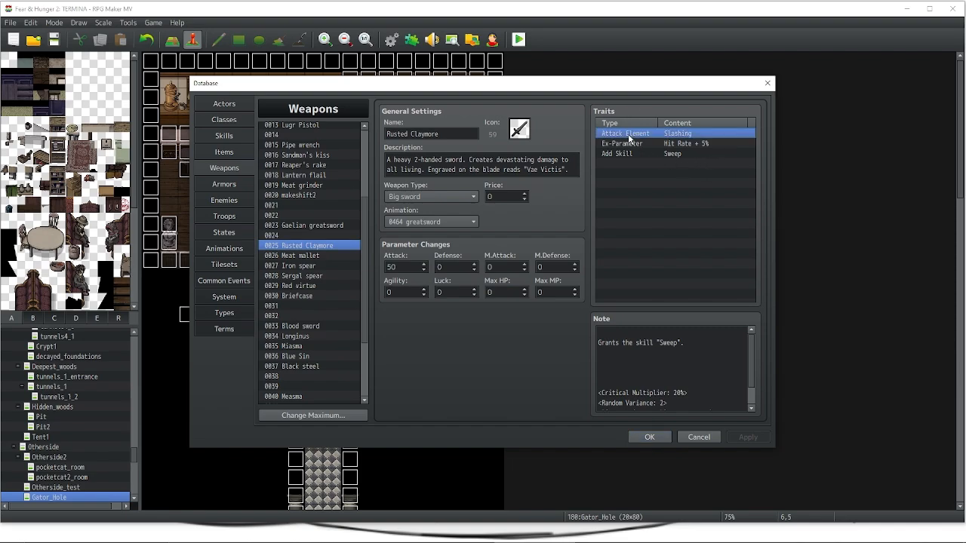
left_click(305, 356)
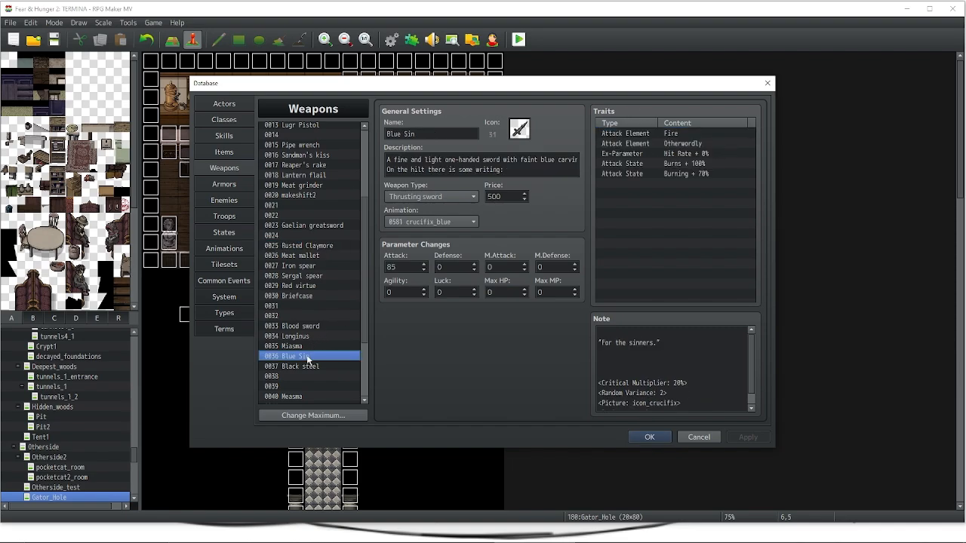
left_click(641, 135)
left_click(635, 142)
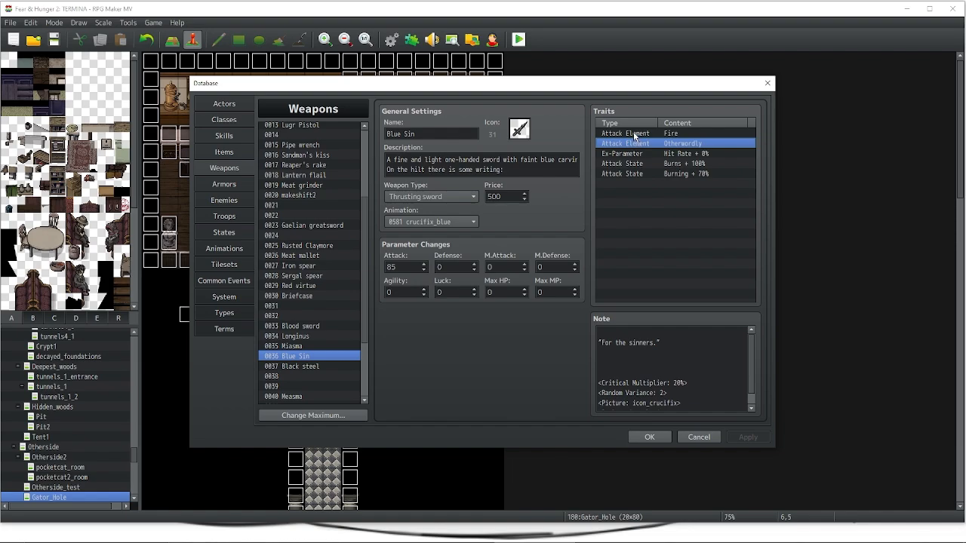
left_click(635, 135)
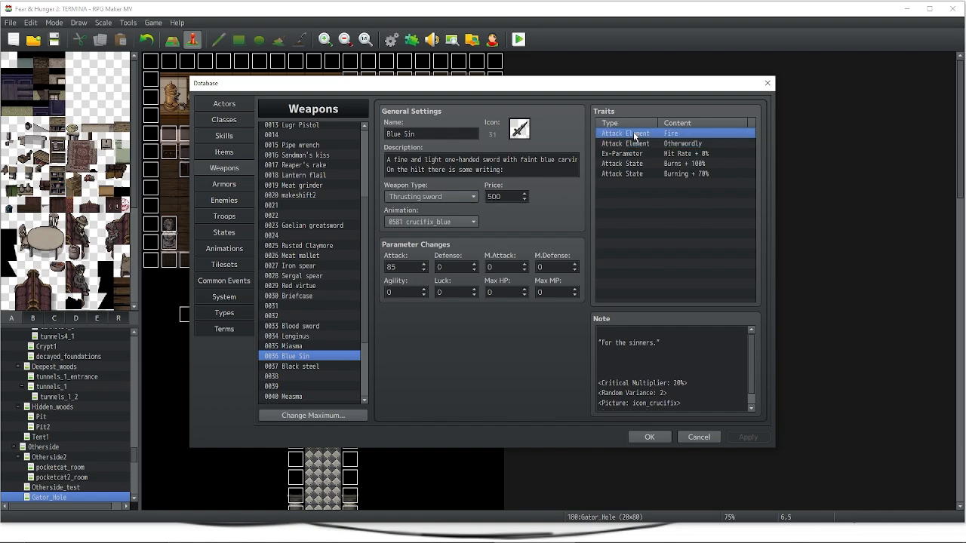
left_click(626, 143)
left_click(618, 133)
left_click(611, 145)
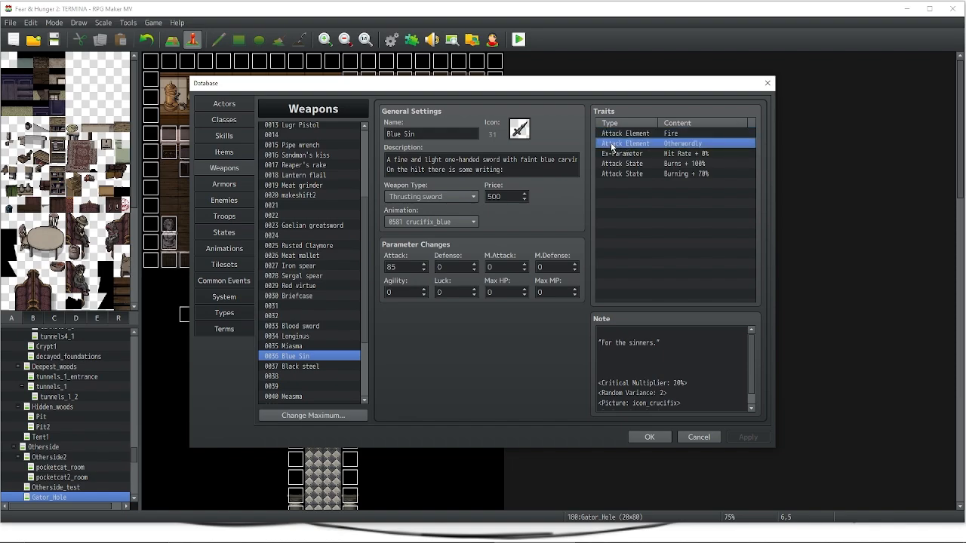
left_click(617, 134)
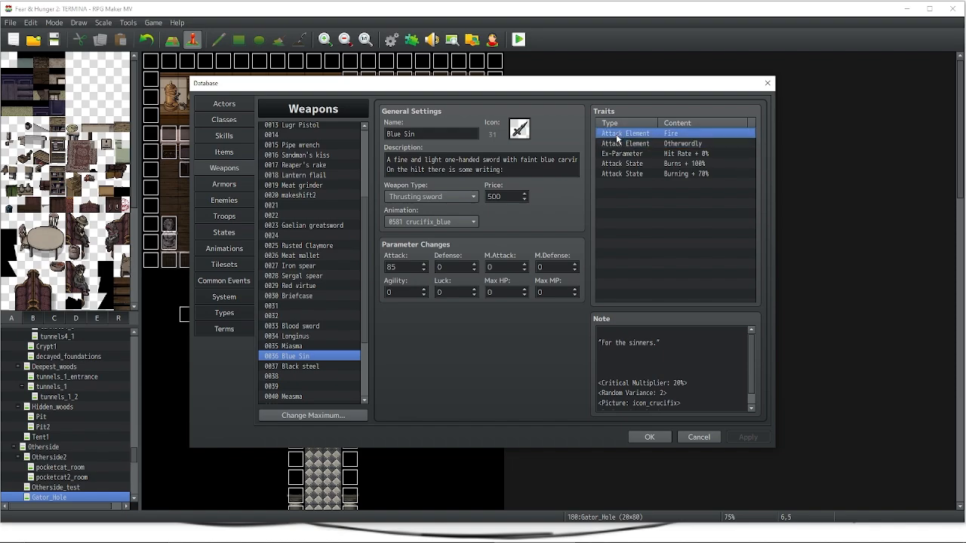
left_click(618, 143)
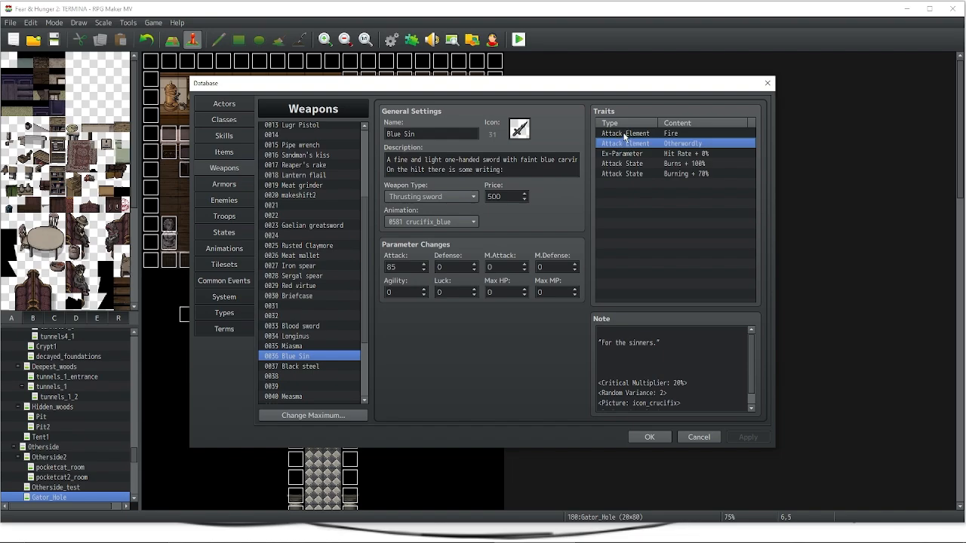
left_click(626, 135)
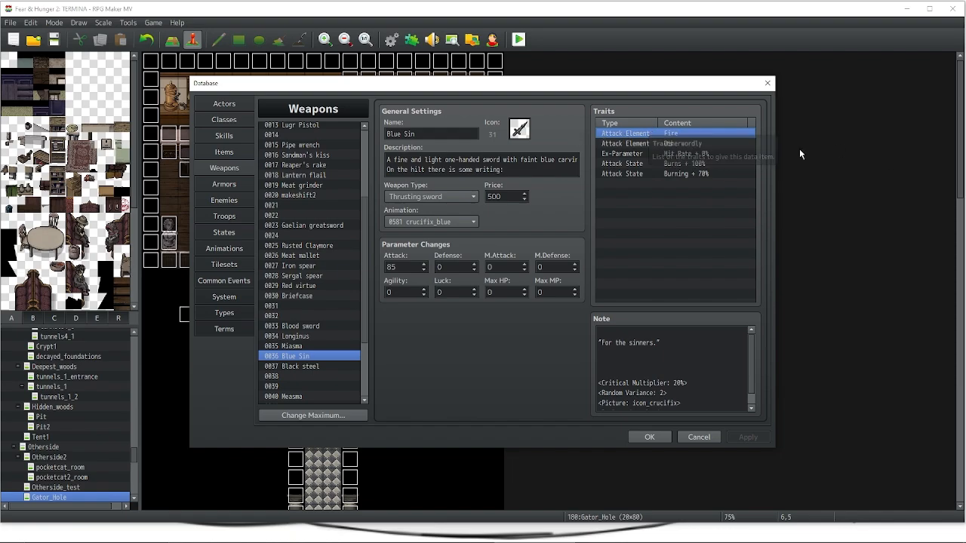
left_click(608, 144)
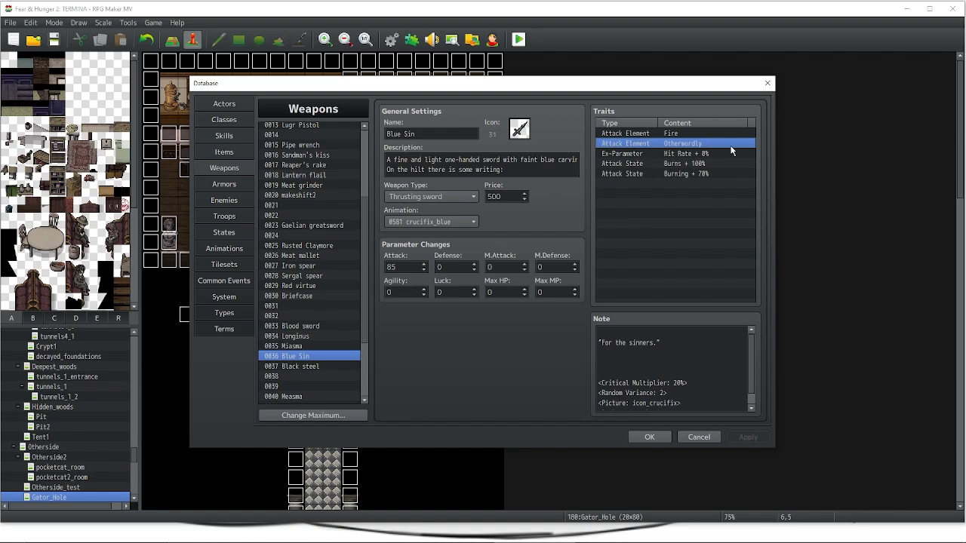
Examine Blue Sin's Burns attack state trait and the attack states available for a new trait, discarding the new trait
left_click(615, 163)
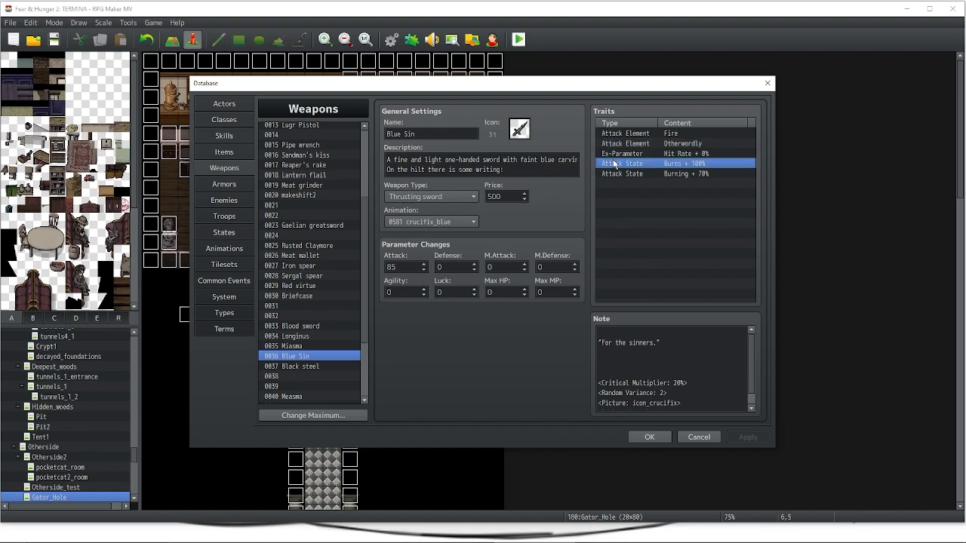
left_click(610, 182)
right_click(609, 181)
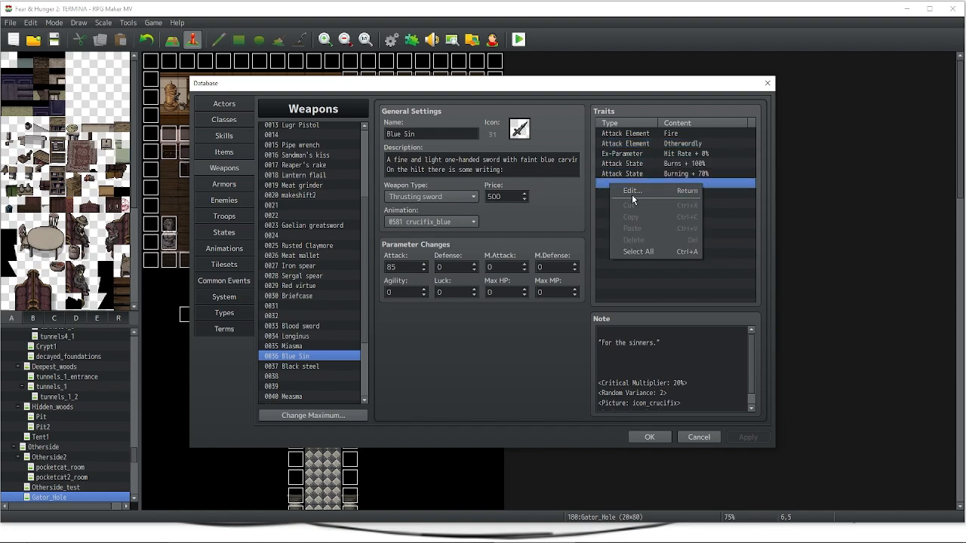
left_click(632, 193)
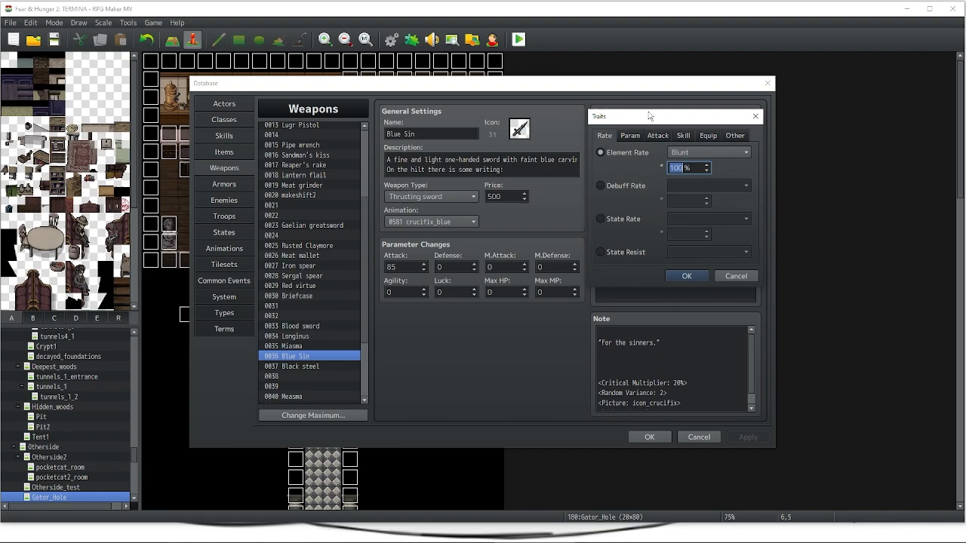
left_click_drag(648, 116, 458, 115)
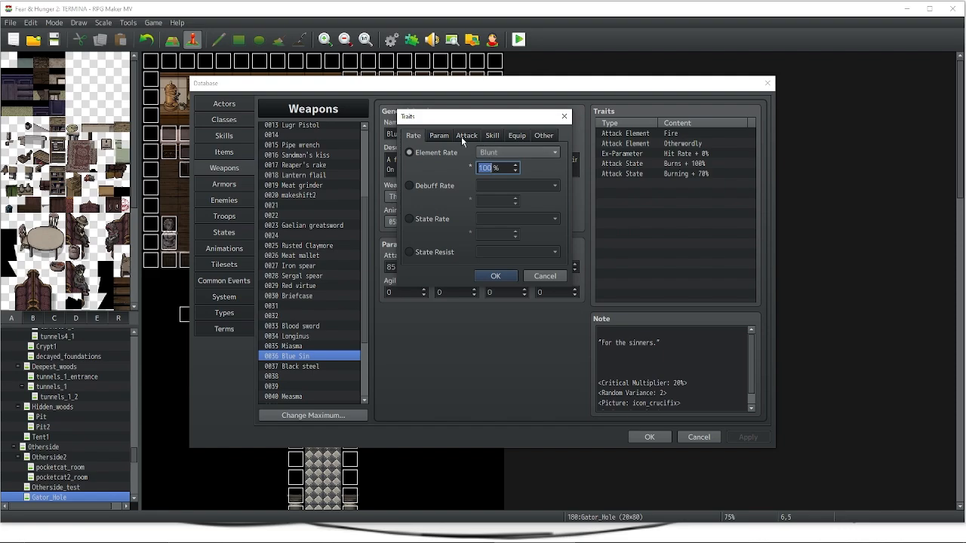
left_click(464, 136)
left_click(437, 167)
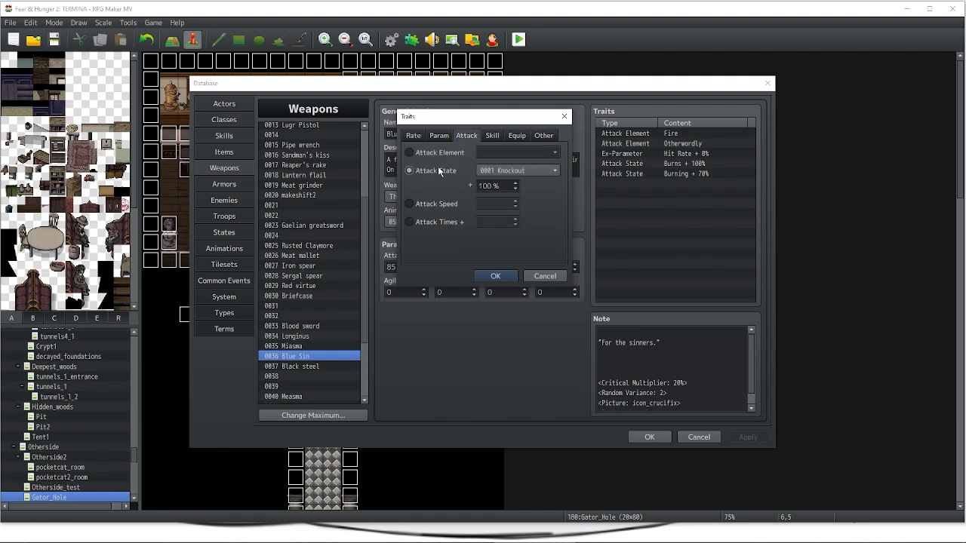
left_click(499, 170)
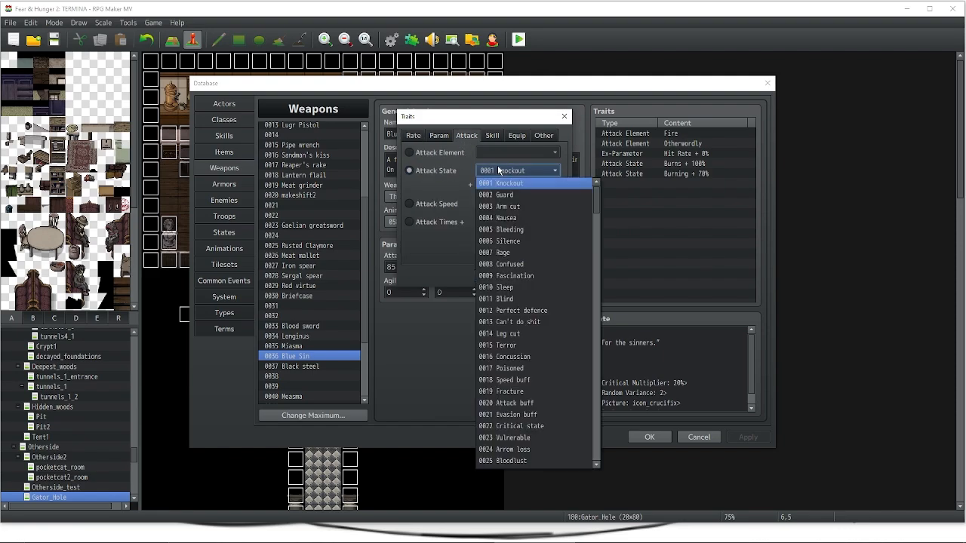
scroll(536, 221, "down", 2)
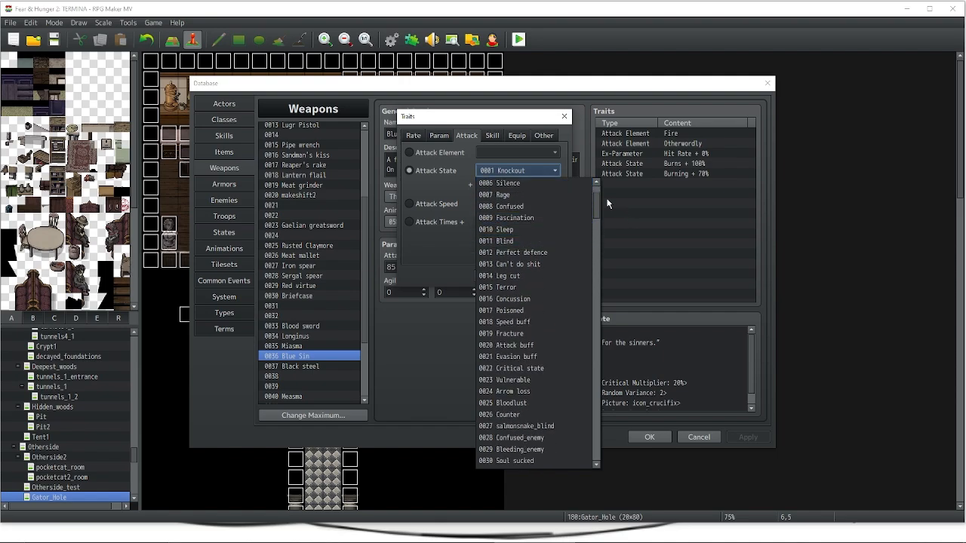
left_click_drag(596, 202, 596, 160)
left_click(595, 161)
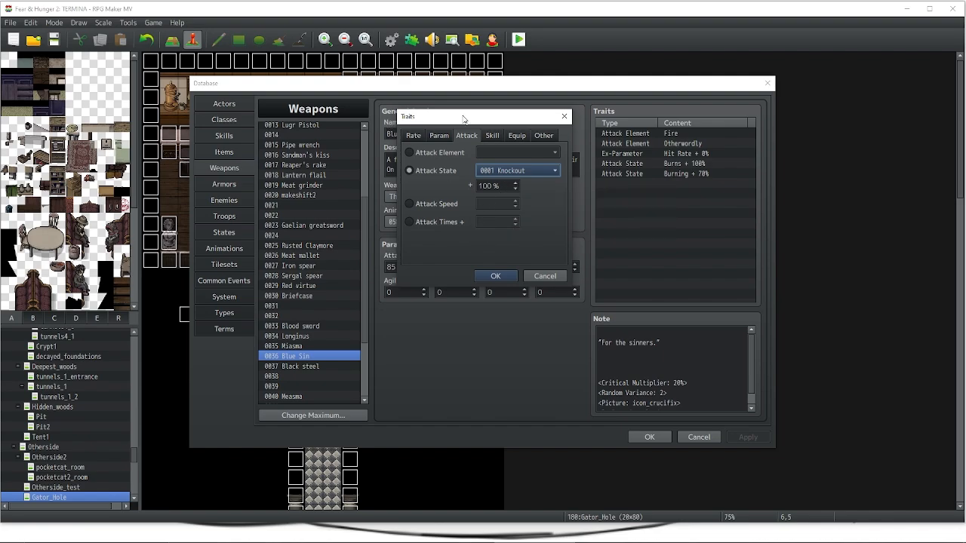
left_click(545, 276)
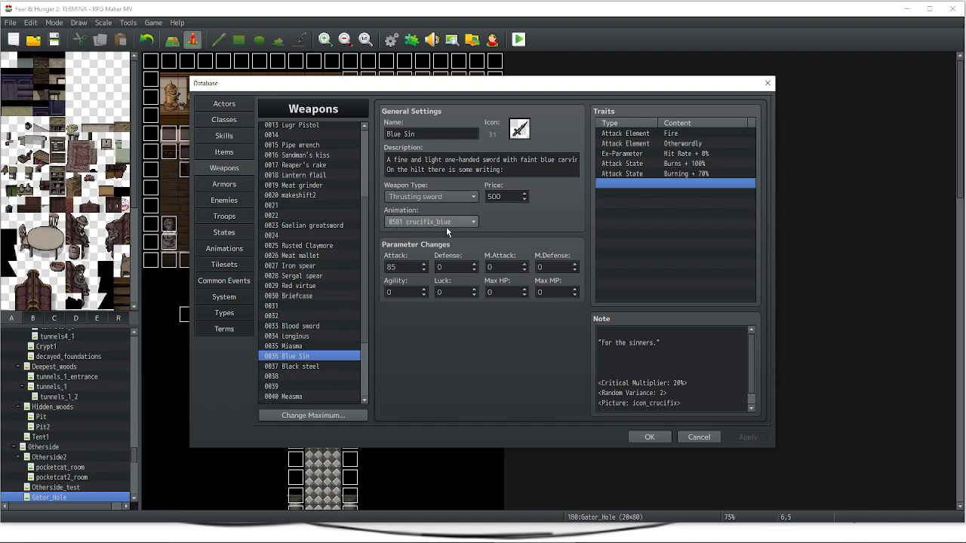
Show the armor entries for Geitor's Tooth, the first One-winged necklace and the Lost Vest
left_click(227, 188)
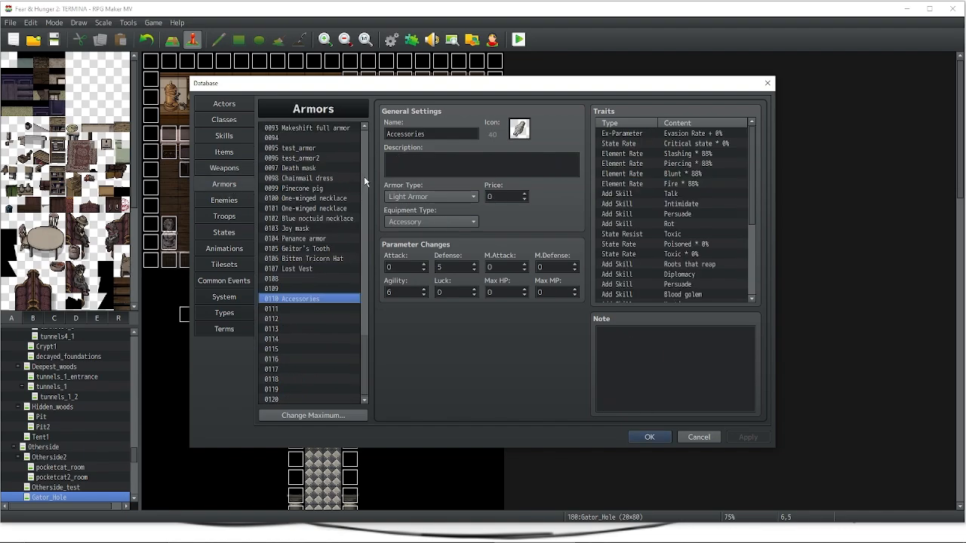
left_click(313, 248)
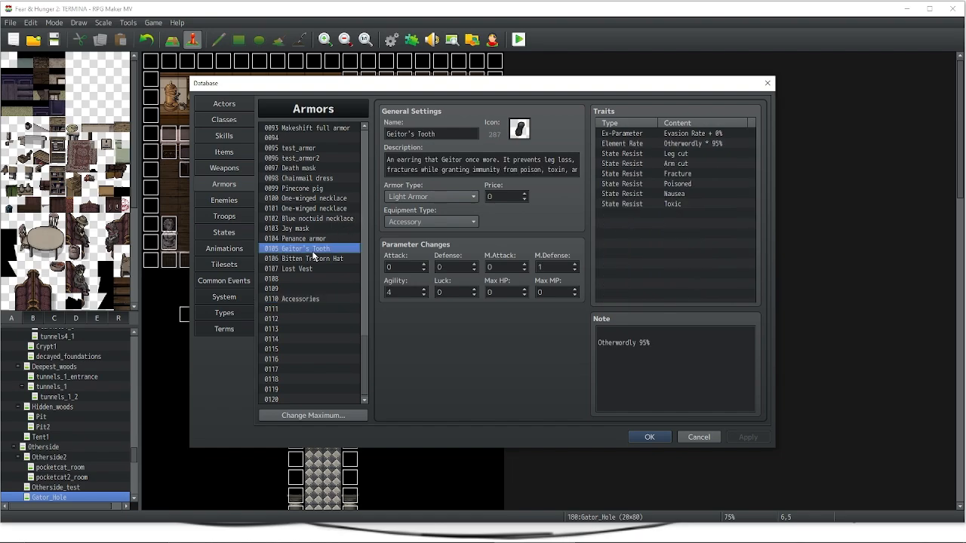
left_click(302, 198)
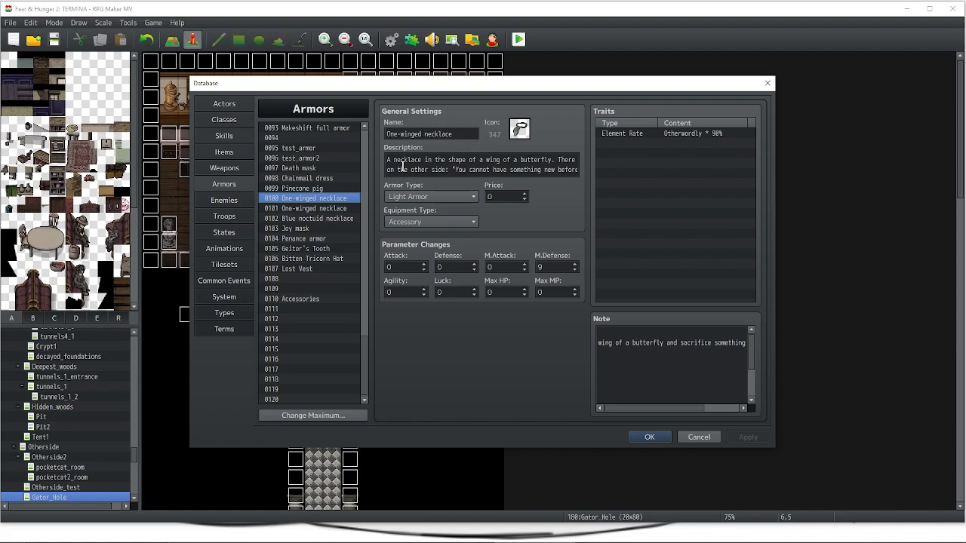
left_click(308, 270)
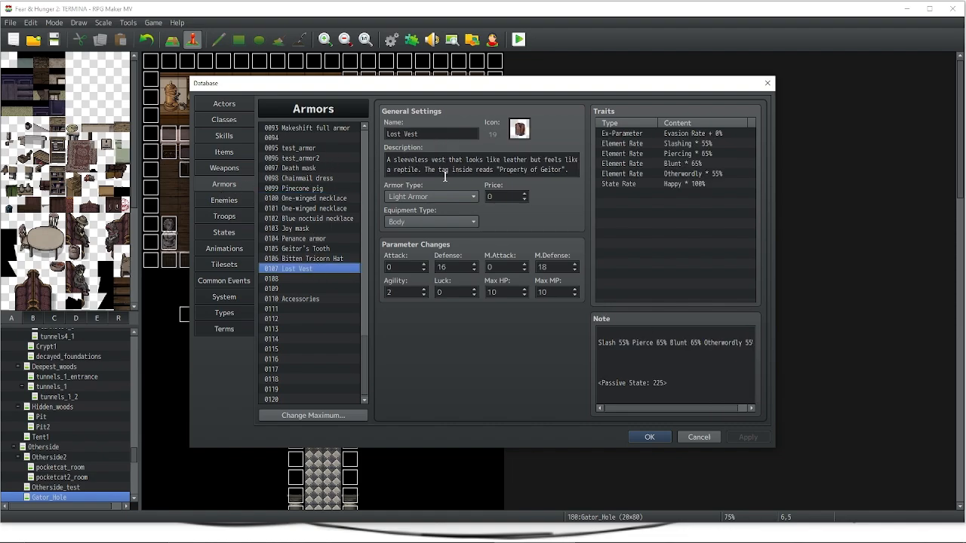
Review the armor type and equipment type options for the Lost Vest, keeping Light Armor and Body
left_click(409, 199)
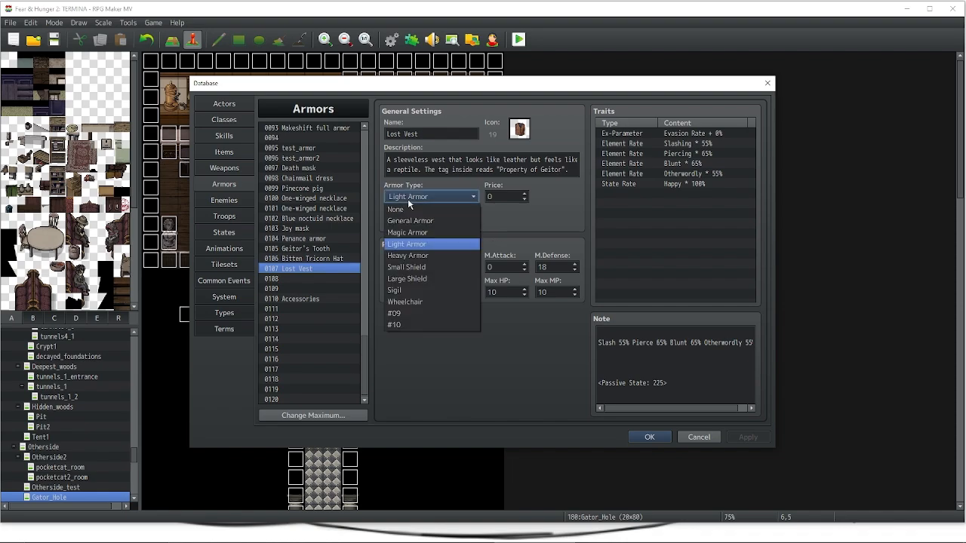
left_click(424, 246)
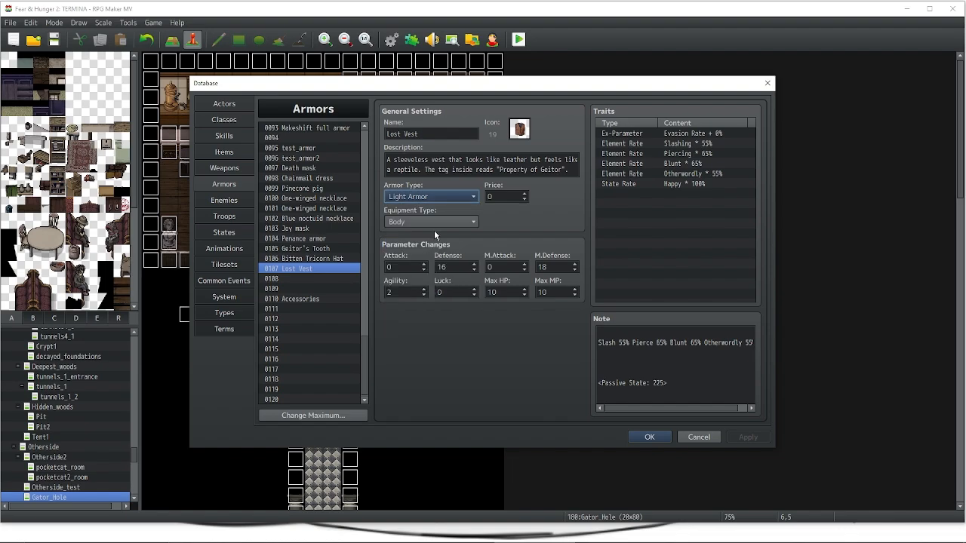
left_click(393, 221)
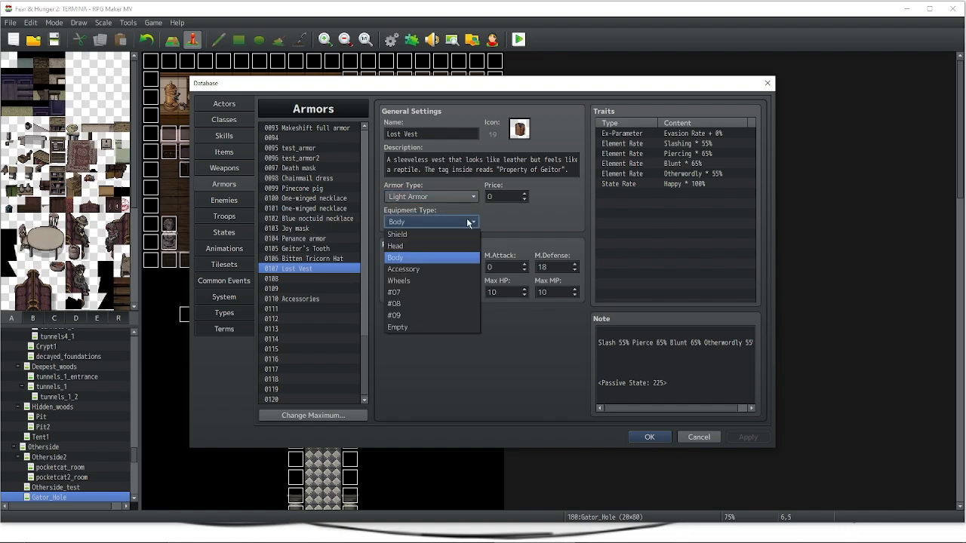
left_click(411, 257)
left_click(639, 240)
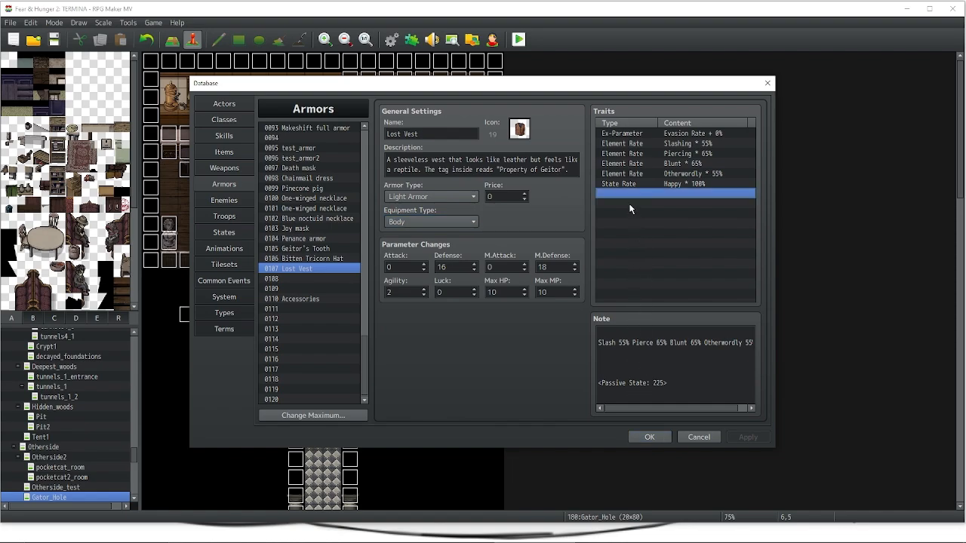
Highlight the Passive State line in the Lost Vest's note and compare it with the Penance armor's note
left_click(608, 386)
key("ctrl+a")
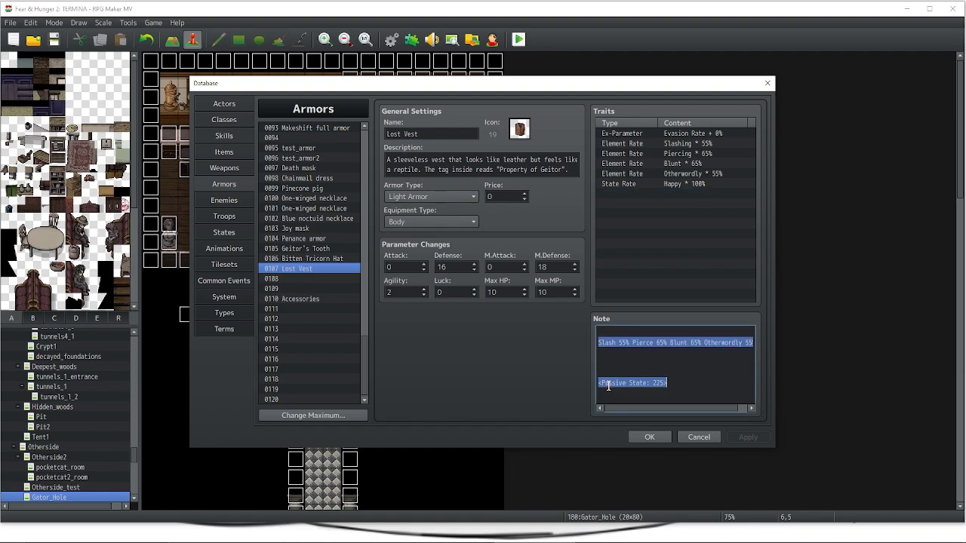
double_click(608, 385)
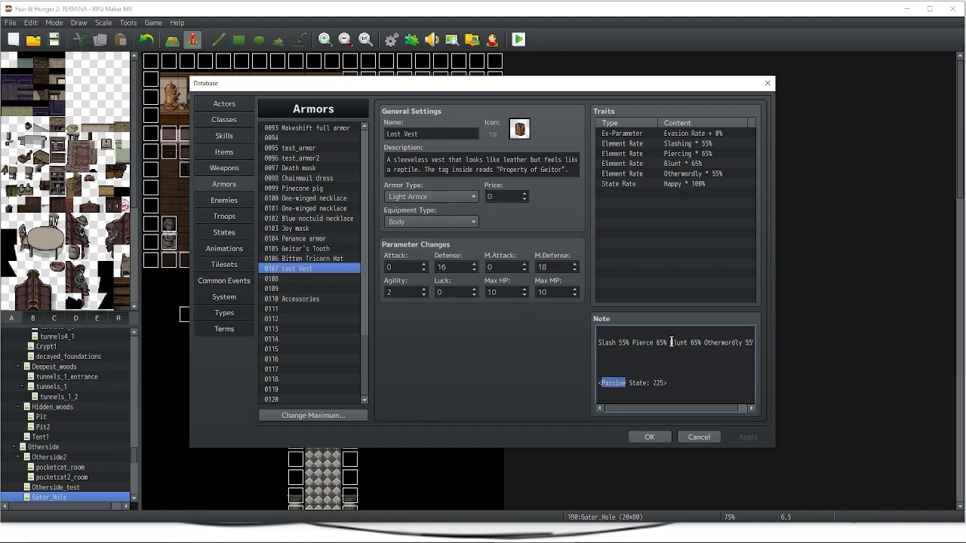
left_click(614, 185)
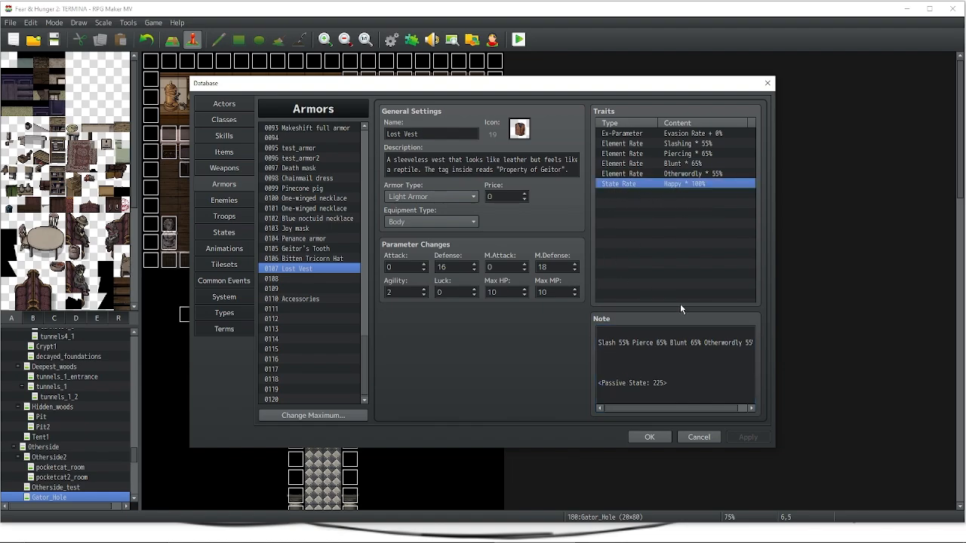
left_click(670, 381)
left_click(669, 382)
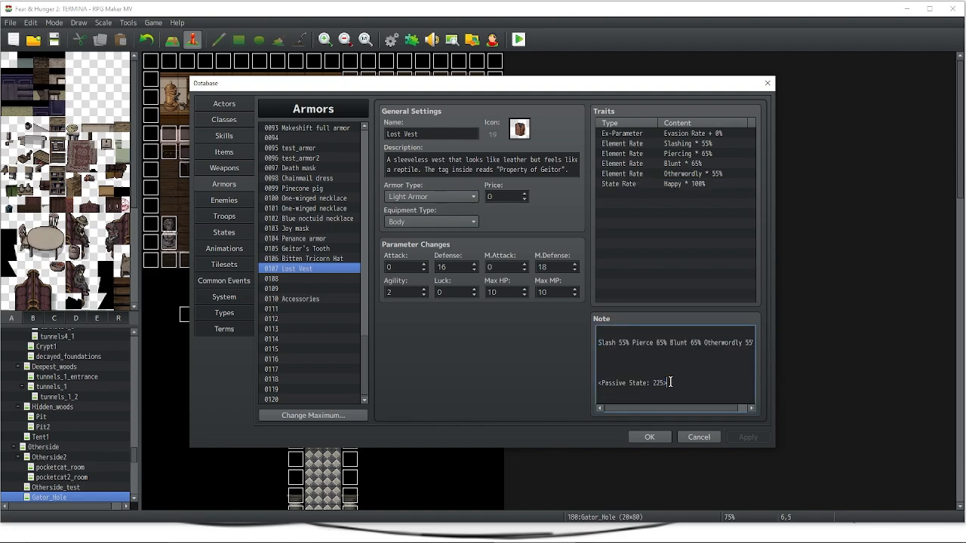
left_click_drag(597, 382, 679, 388)
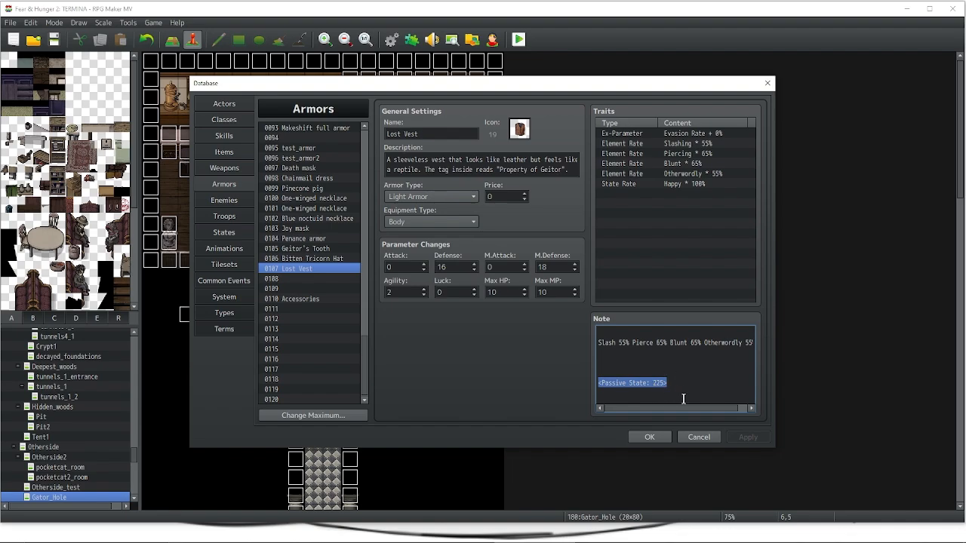
left_click(311, 240)
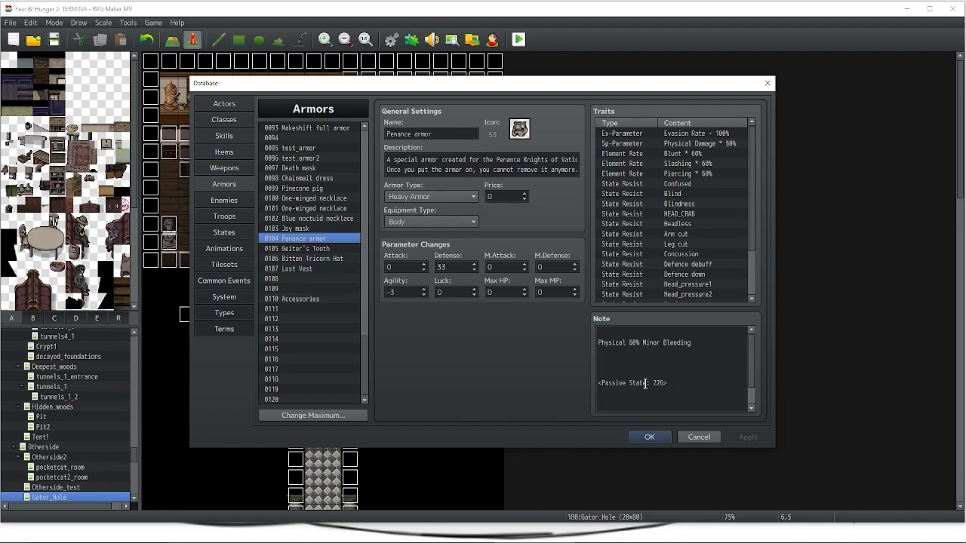
Examine the Slashing element rate trait of the Lost Vest, closing the trait editor without changes
left_click(315, 268)
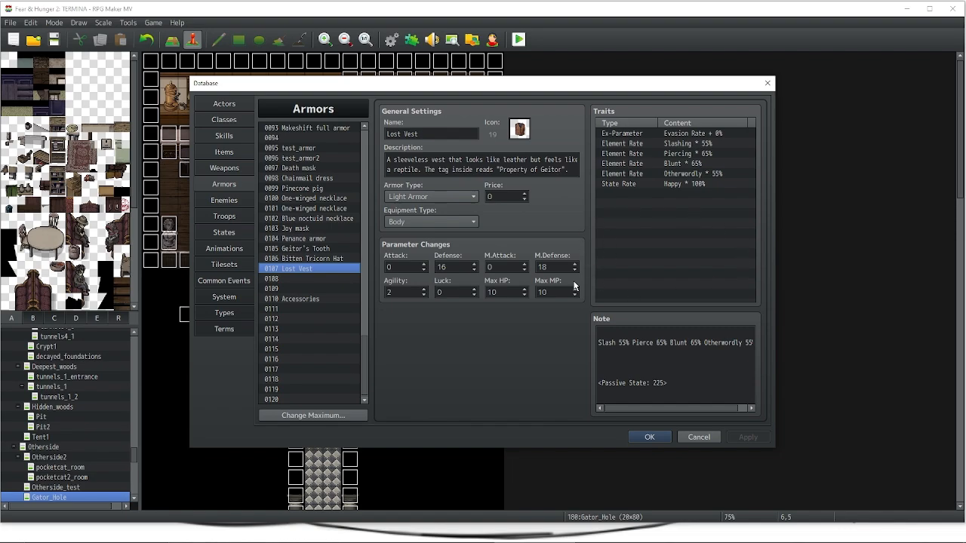
left_click(611, 146)
right_click(611, 148)
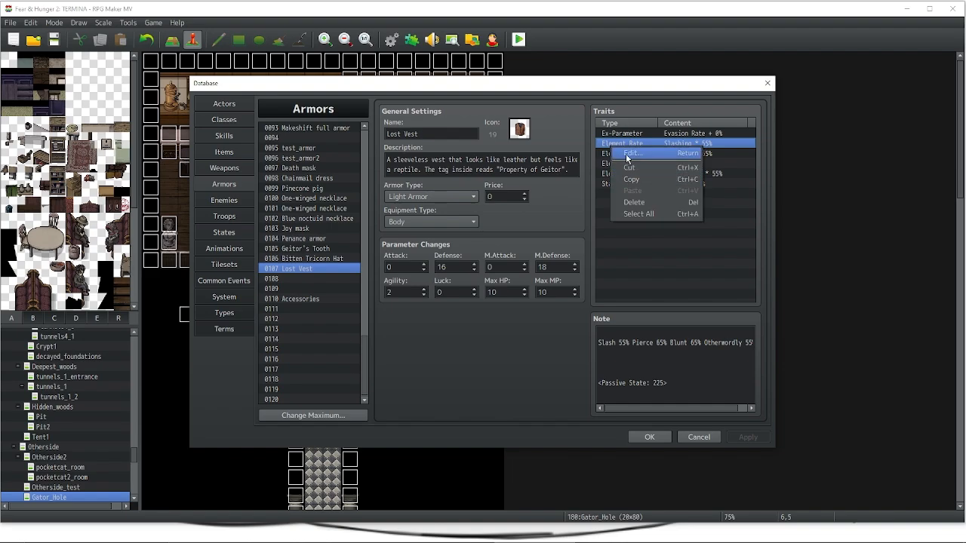
left_click(627, 153)
left_click_drag(641, 117, 328, 119)
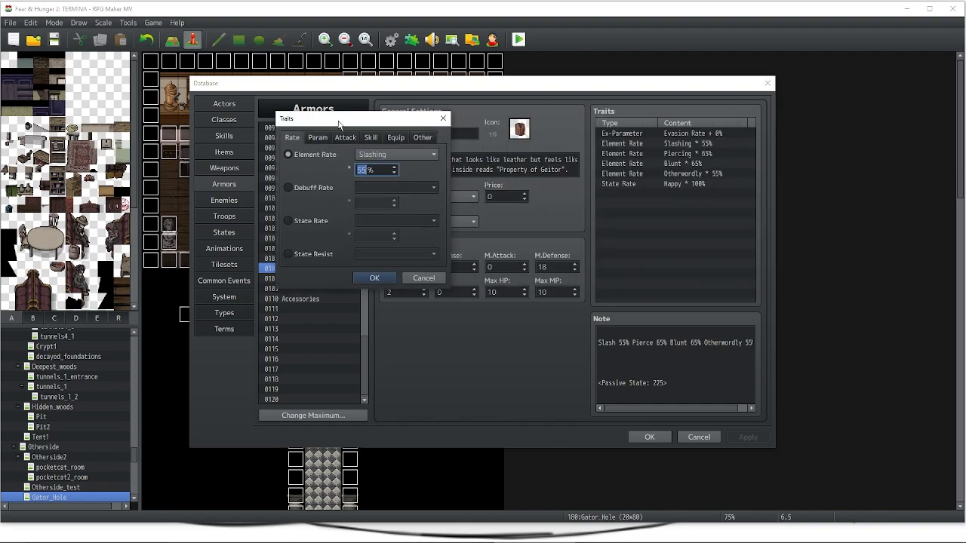
left_click(423, 278)
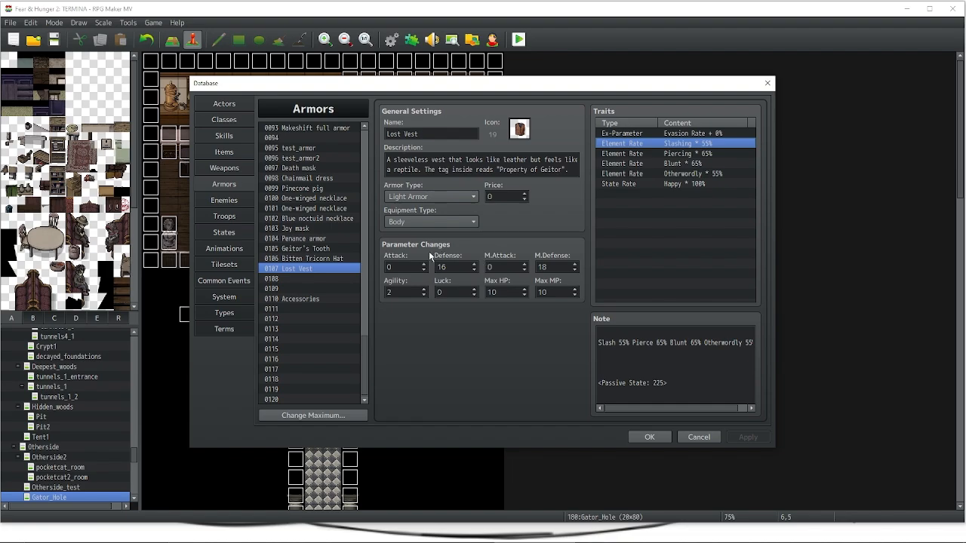
right_click(620, 141)
left_click(638, 153)
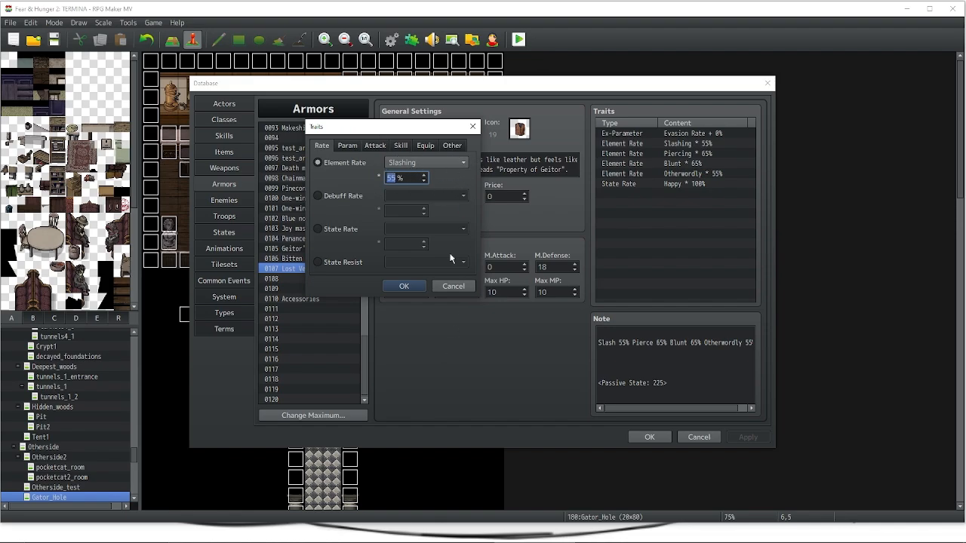
left_click(454, 286)
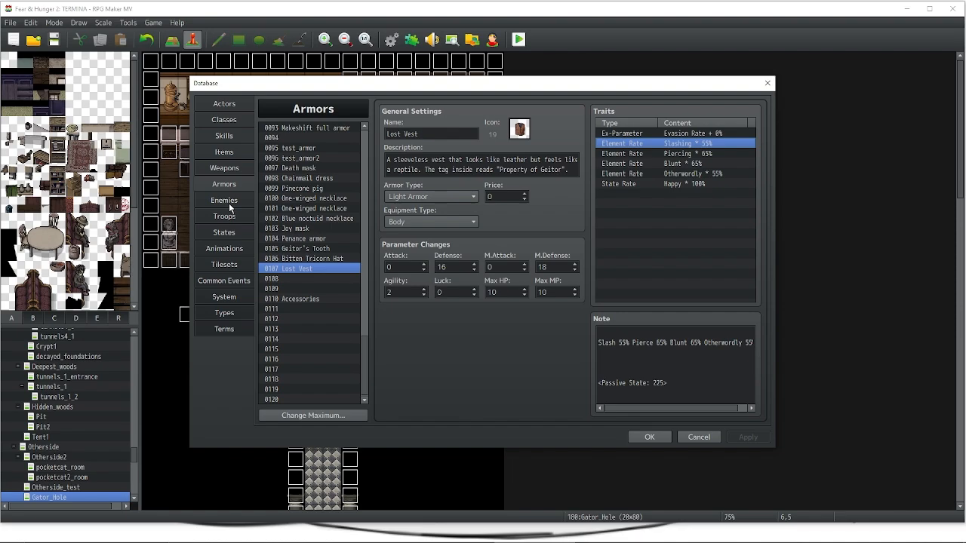
Look up the Rusted Claymore's added skill Sweep and view the damage elements available in that skill's entry
left_click(238, 137)
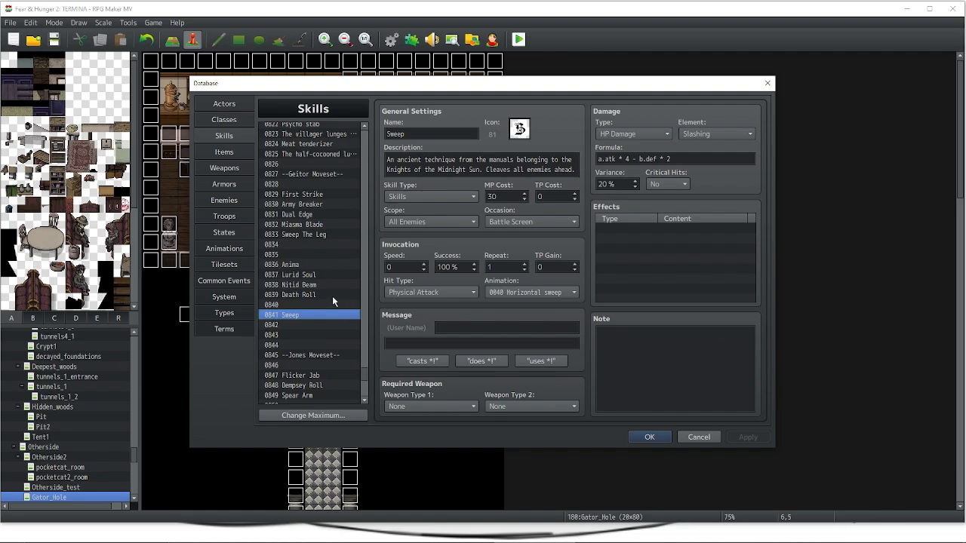
left_click(224, 167)
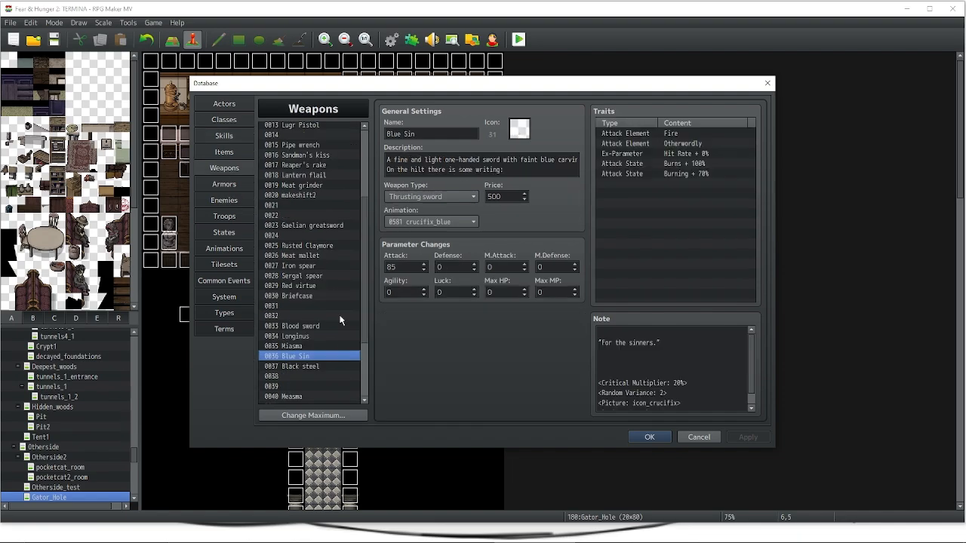
left_click(305, 246)
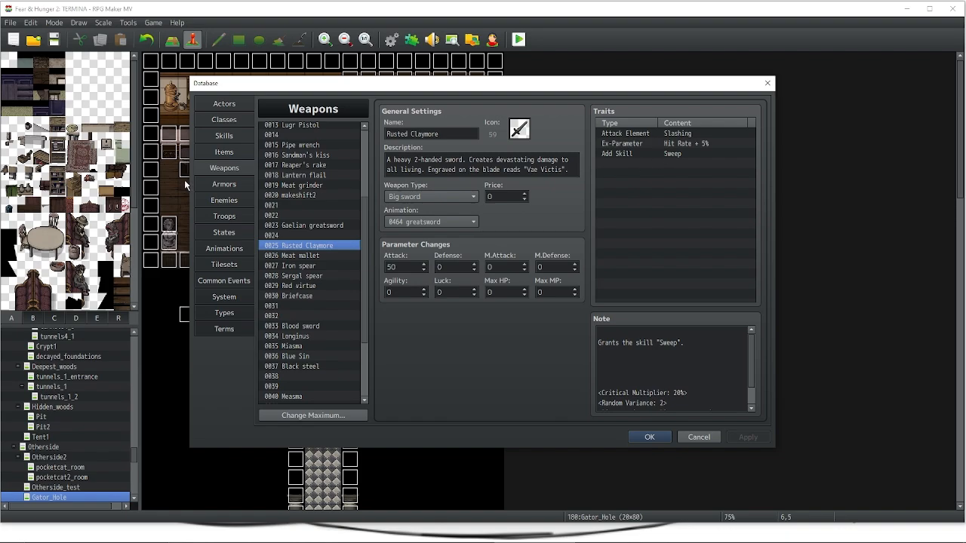
left_click(234, 136)
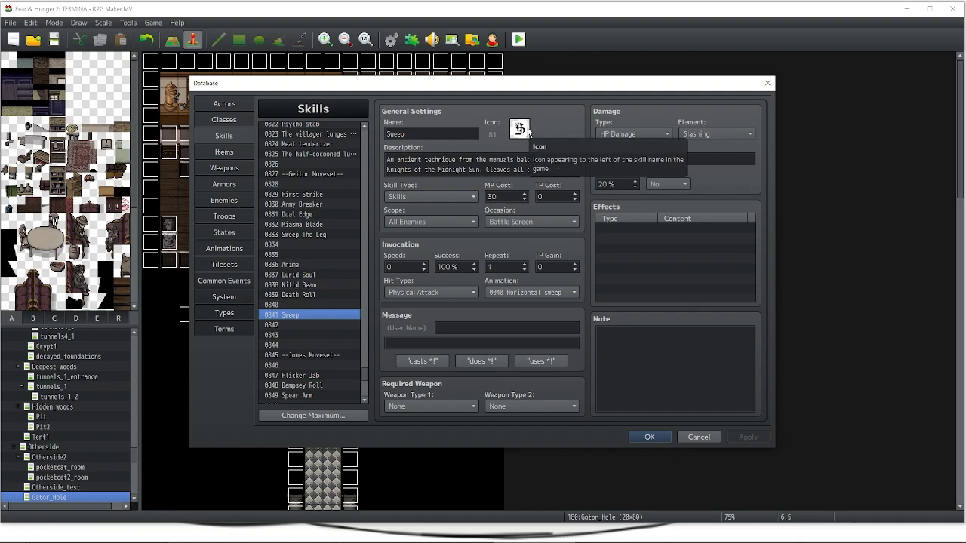
left_click(716, 134)
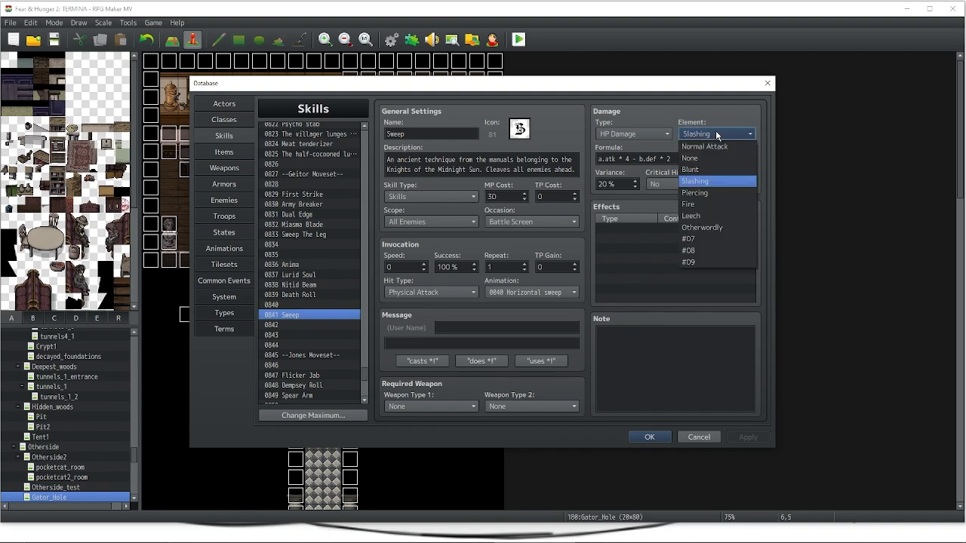
left_click(716, 134)
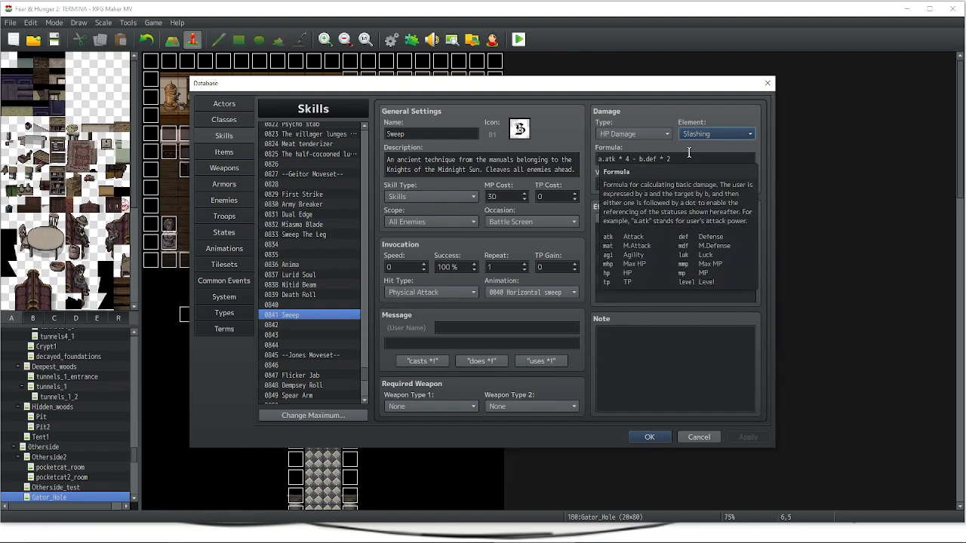
Highlight the damage formula of the Sweep skill to point out how its damage is calculated
left_click(628, 157)
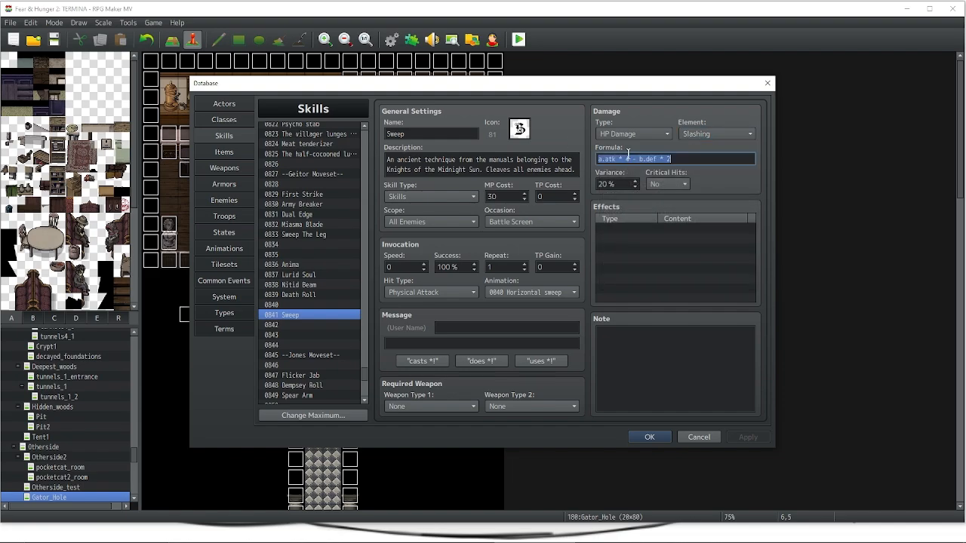
double_click(627, 157)
left_click(609, 161)
right_click(608, 160)
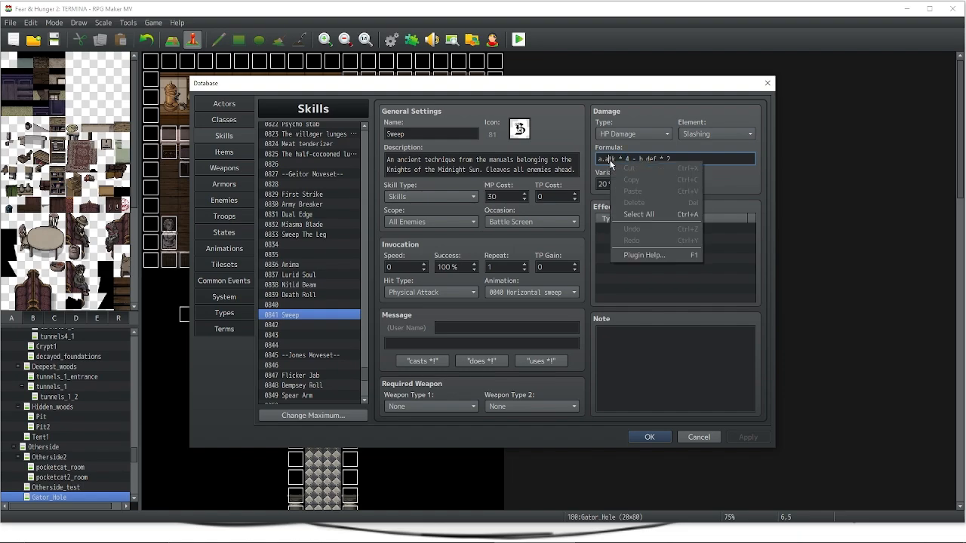
left_click(682, 158)
key("ctrl+a")
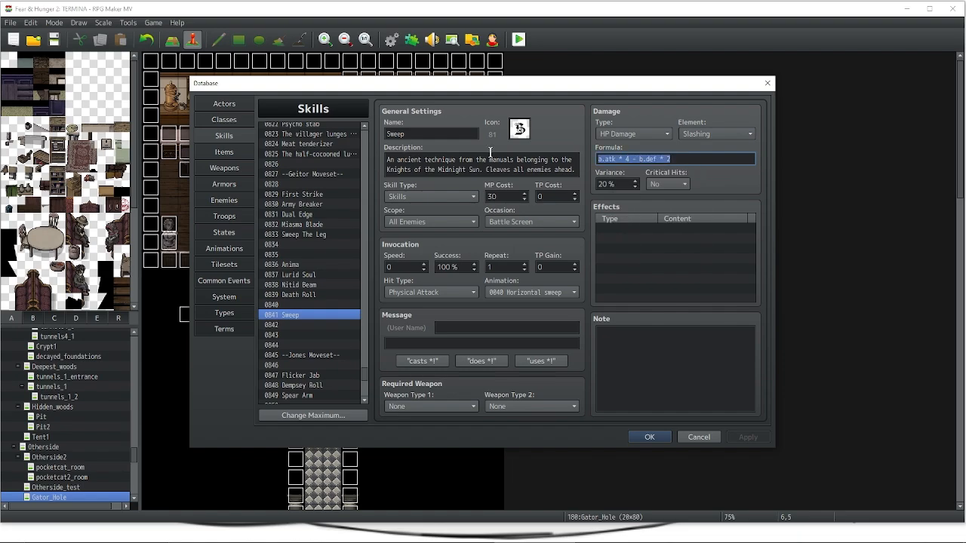
Try adding "10 +" at the start of Sweep's damage formula, and remove the addition
left_click(602, 158)
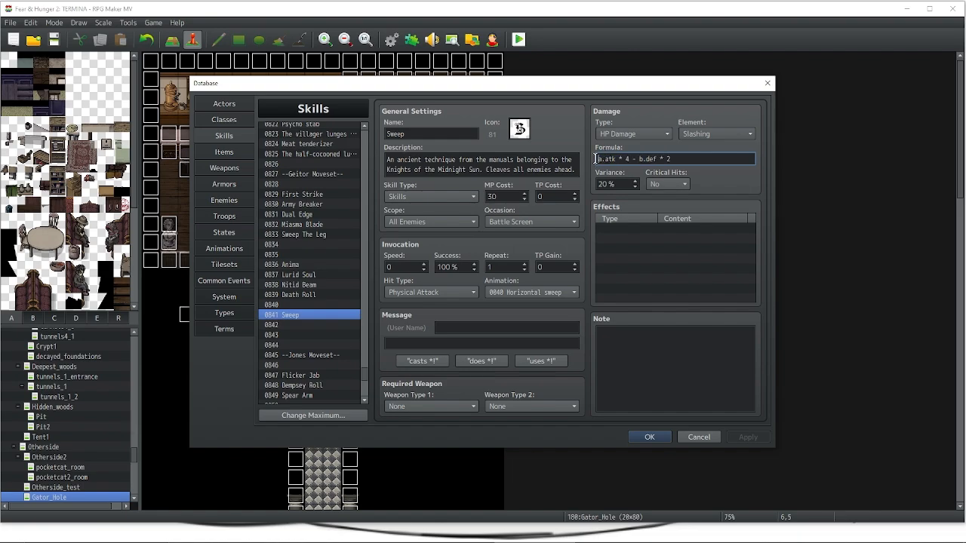
left_click(595, 159)
type("10 +")
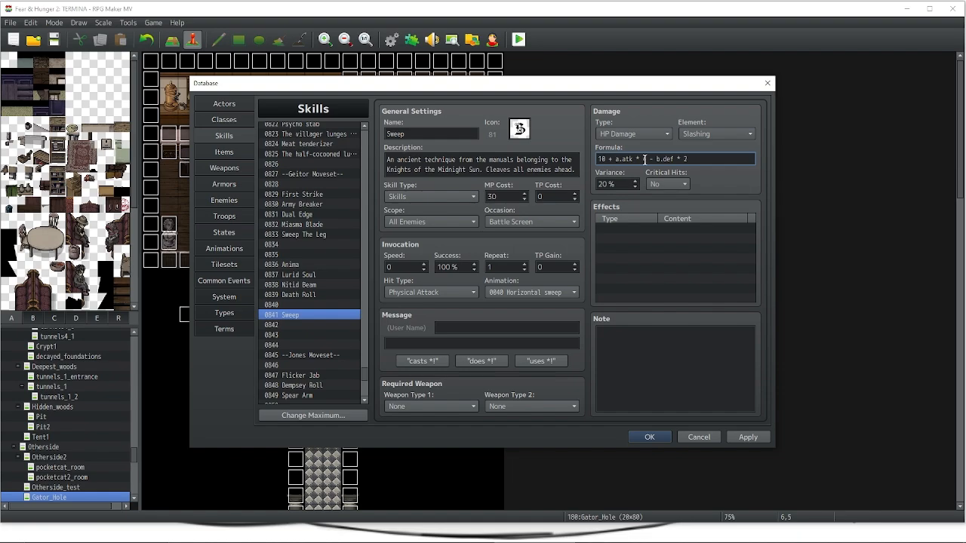
left_click_drag(619, 161, 533, 160)
key("BackSpace")
Compare Army Breaker's damage formula with the attack-based formula of the Sweep skill
left_click(310, 204)
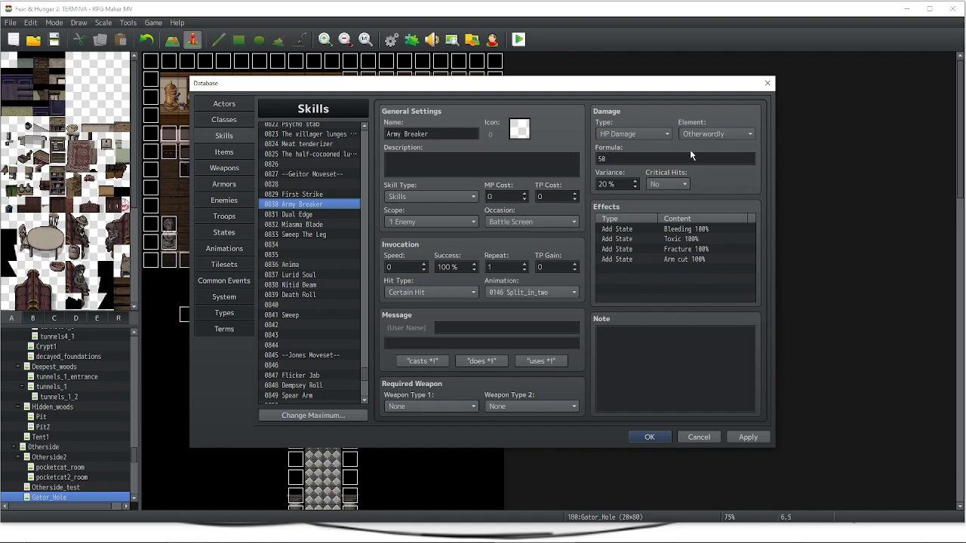
left_click(316, 315)
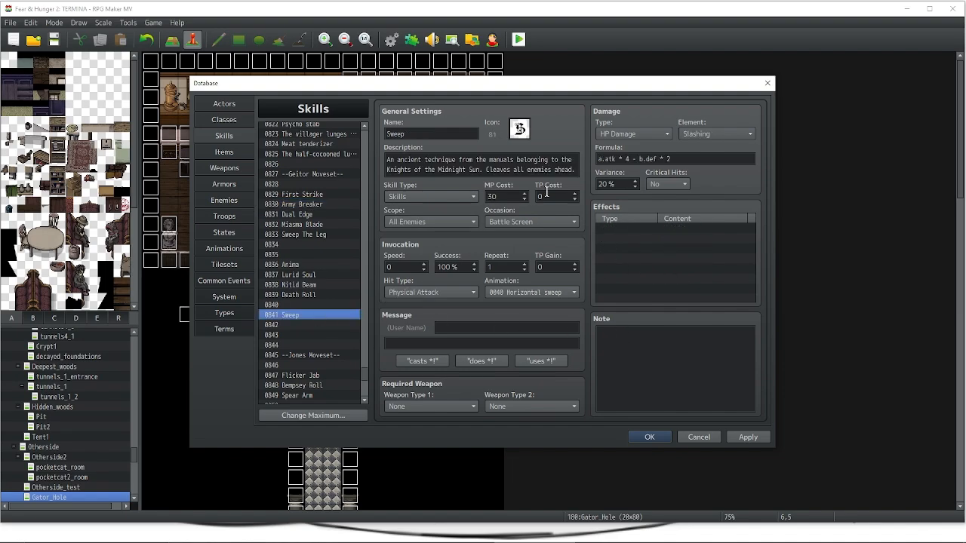
left_click(309, 205)
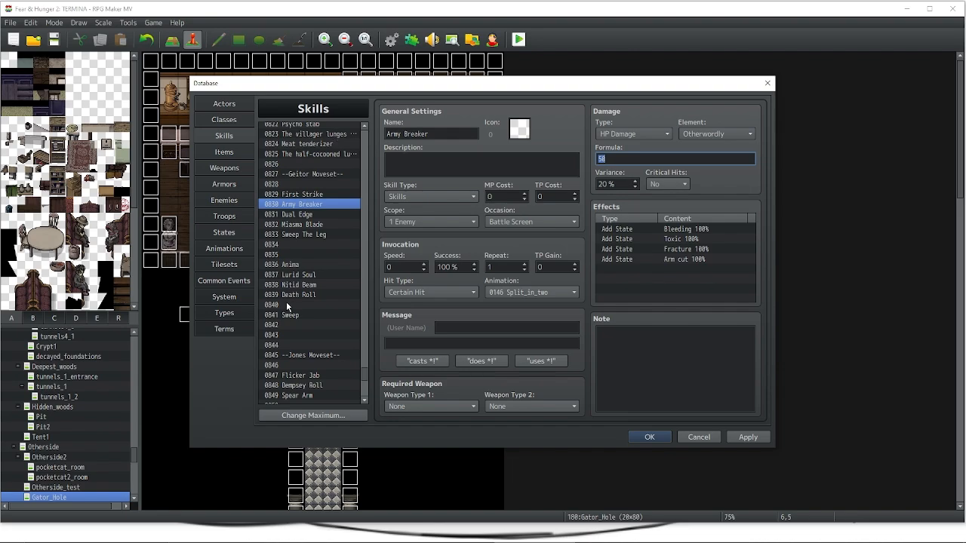
left_click(302, 319)
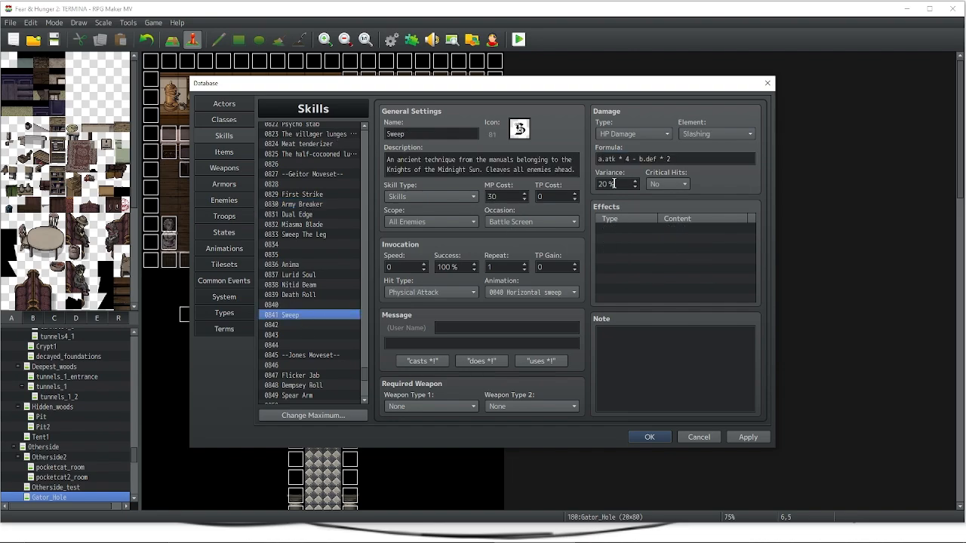
Check the skill types available for Sweep, keep Skills, and highlight the skill's MP cost
left_click(460, 199)
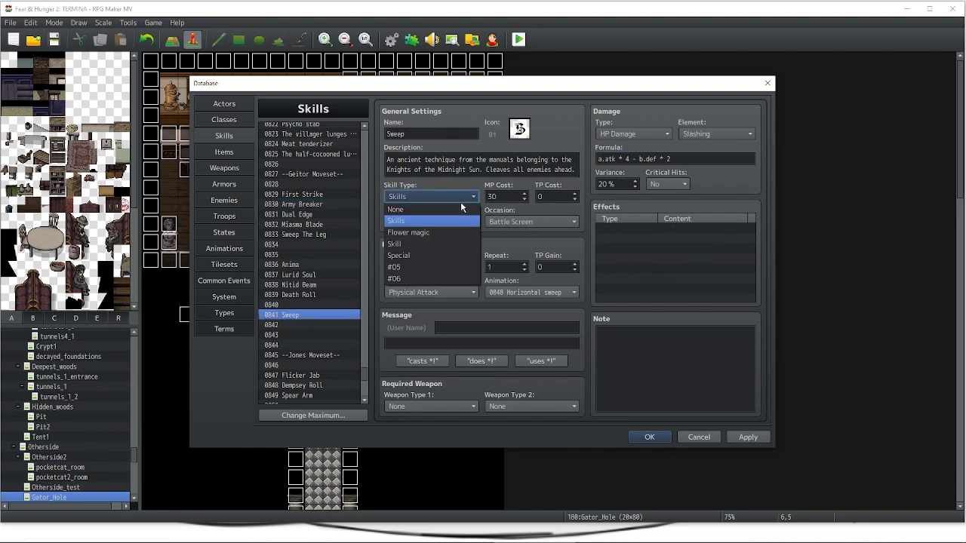
left_click(427, 223)
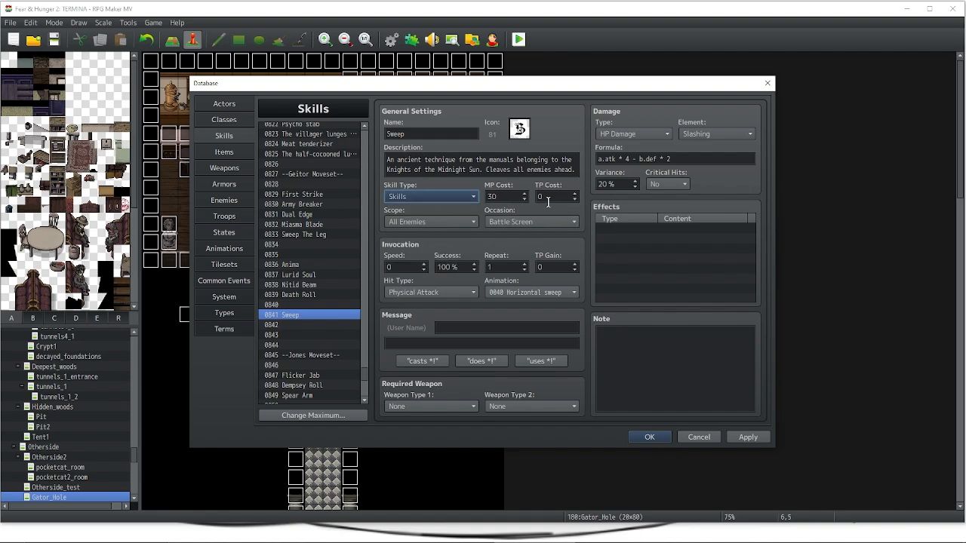
double_click(502, 196)
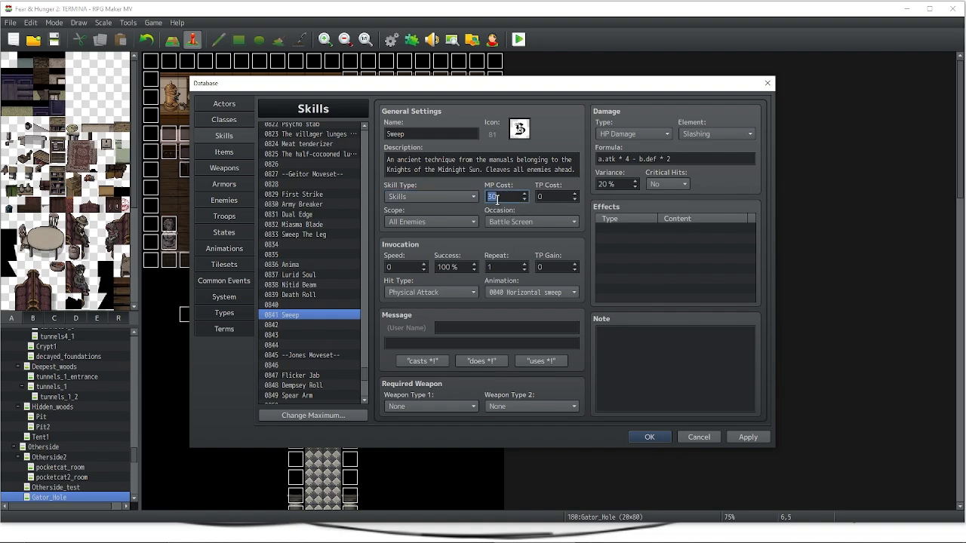
Review the scope and occasion options of Sweep, comparing its target scope with that of the Anima skill
left_click(419, 221)
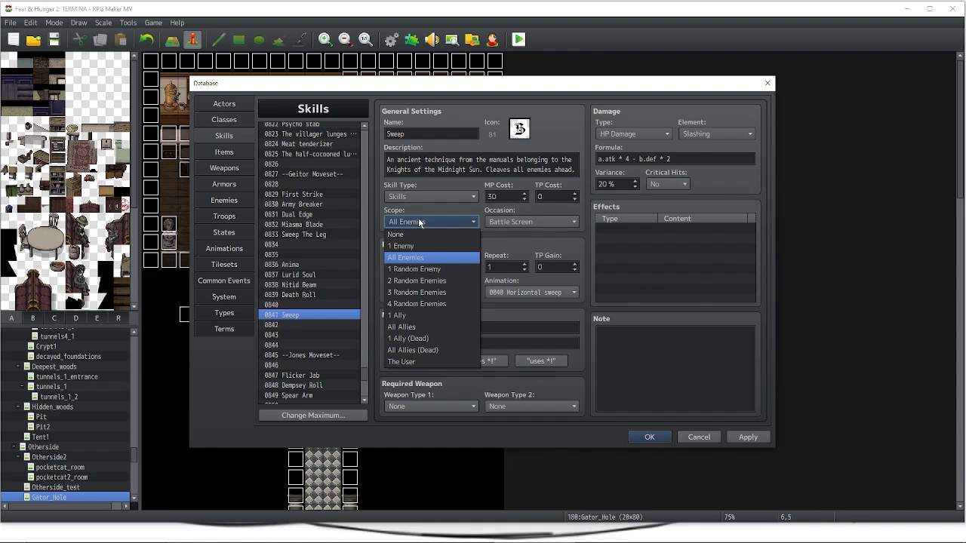
left_click(284, 266)
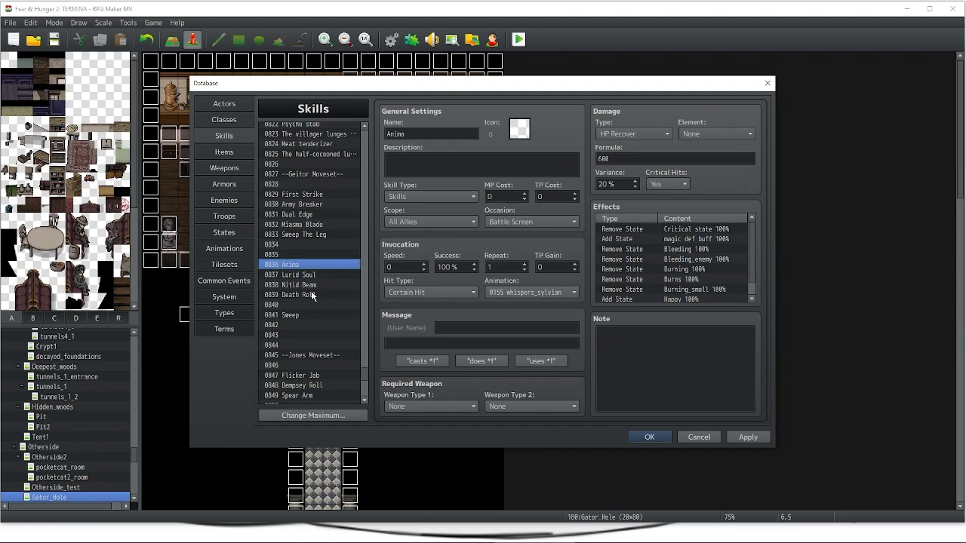
left_click(301, 315)
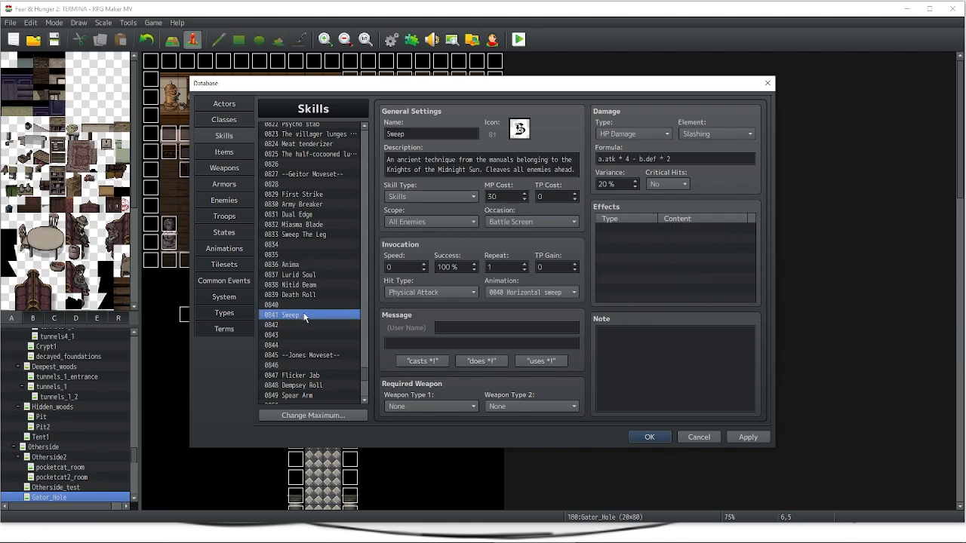
left_click(498, 223)
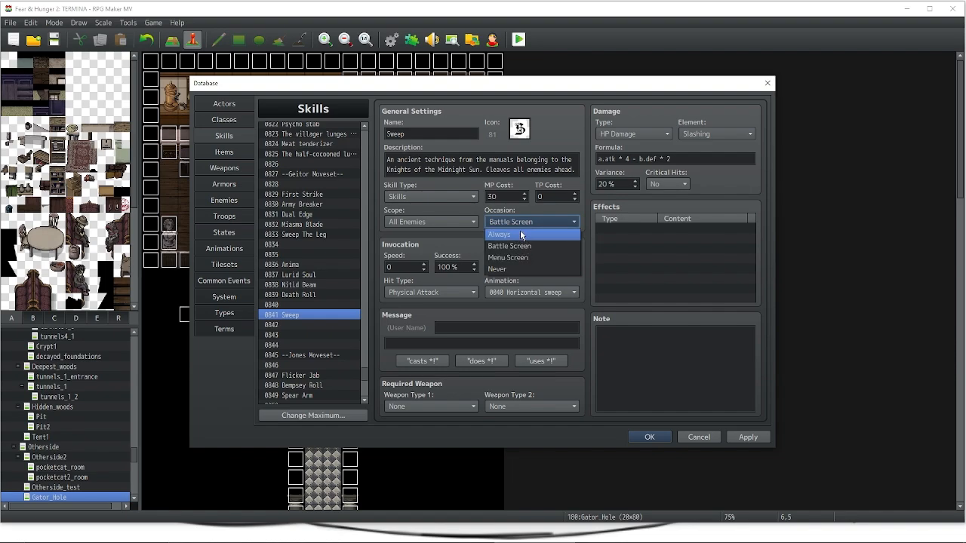
left_click(431, 233)
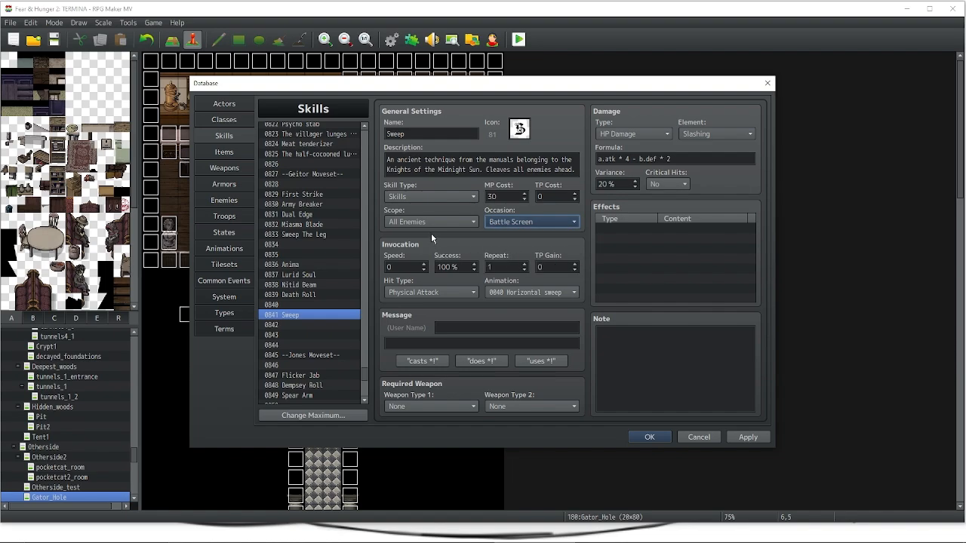
Review Sweep's hit type and animation choices, keeping Physical Attack and 0040 Horizontal sweep
left_click(439, 291)
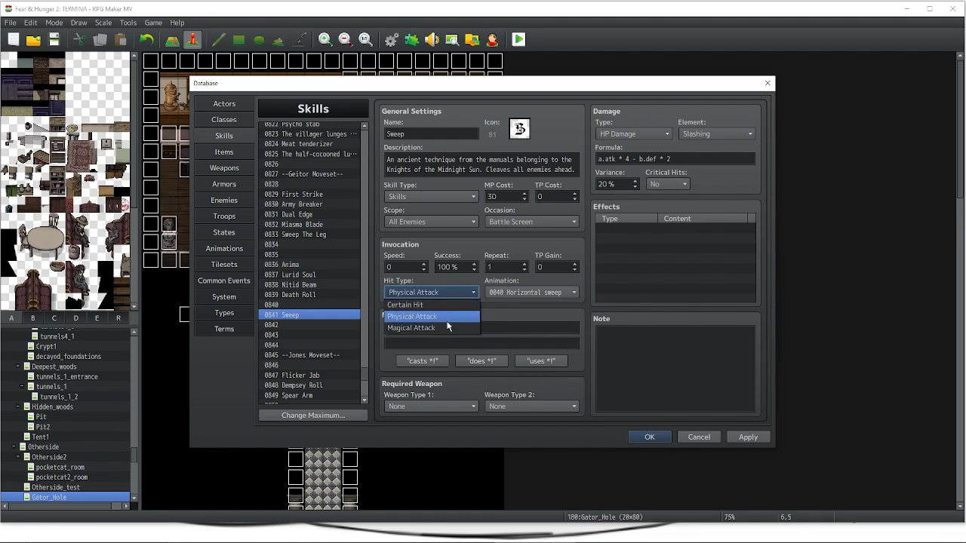
left_click(448, 317)
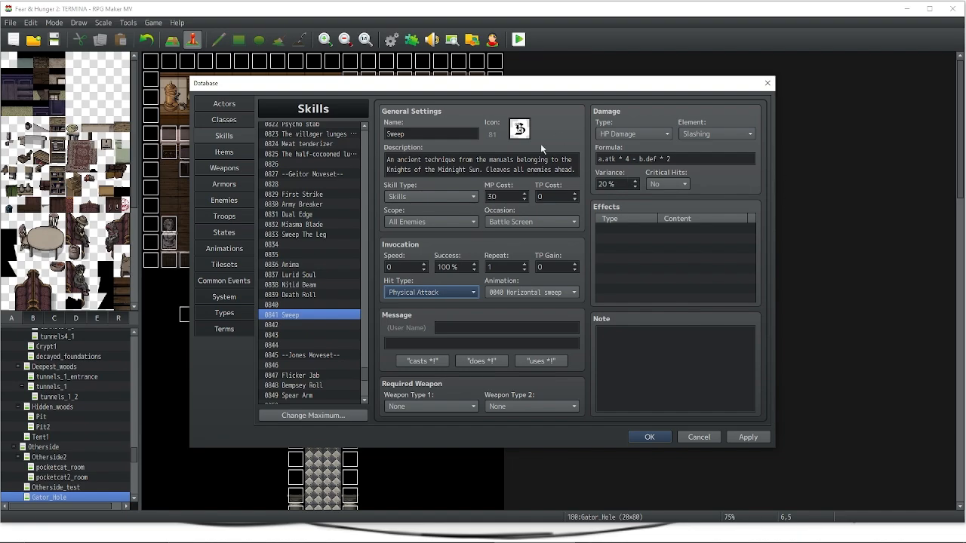
left_click(522, 294)
left_click(521, 292)
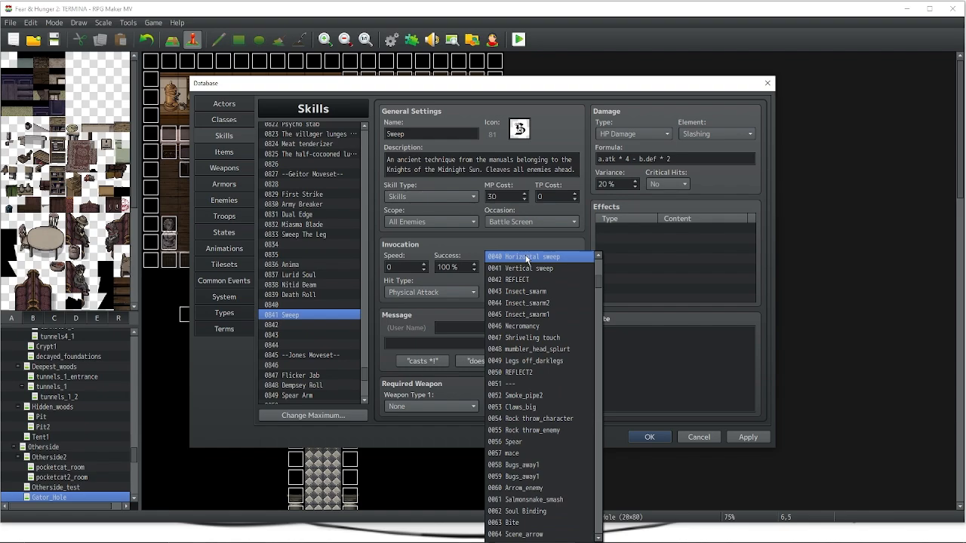
left_click(525, 258)
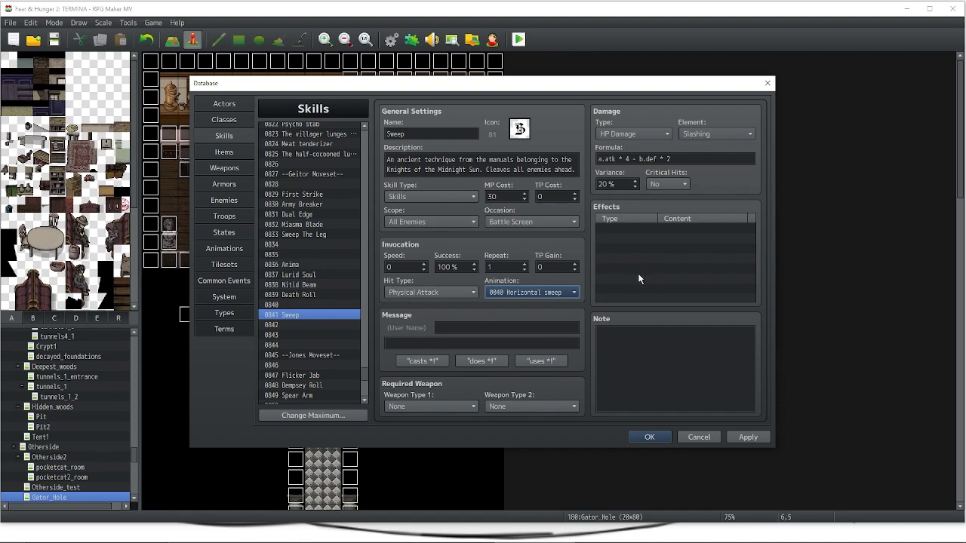
Compare the Repeat setting of Sweep with those of the Anima and Lurid Soul skills
double_click(512, 267)
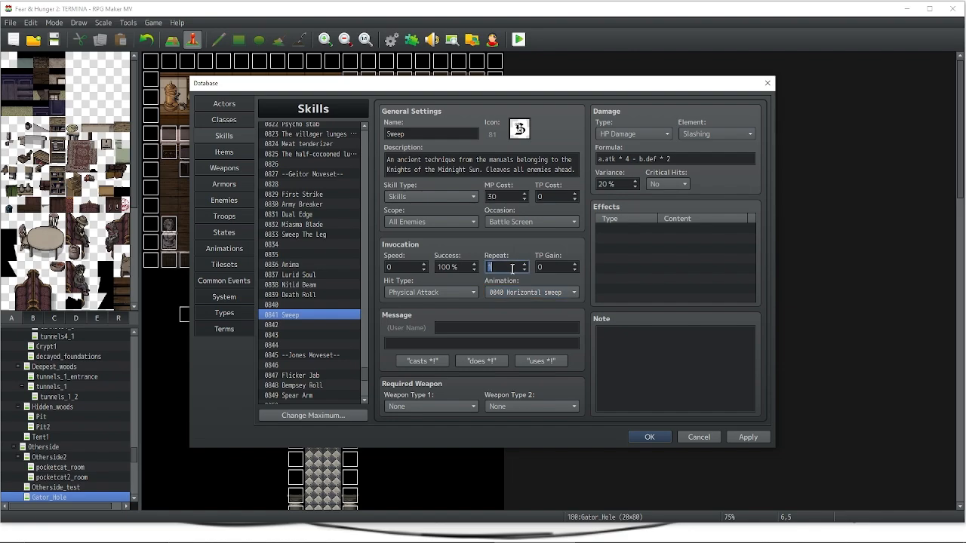
left_click(309, 264)
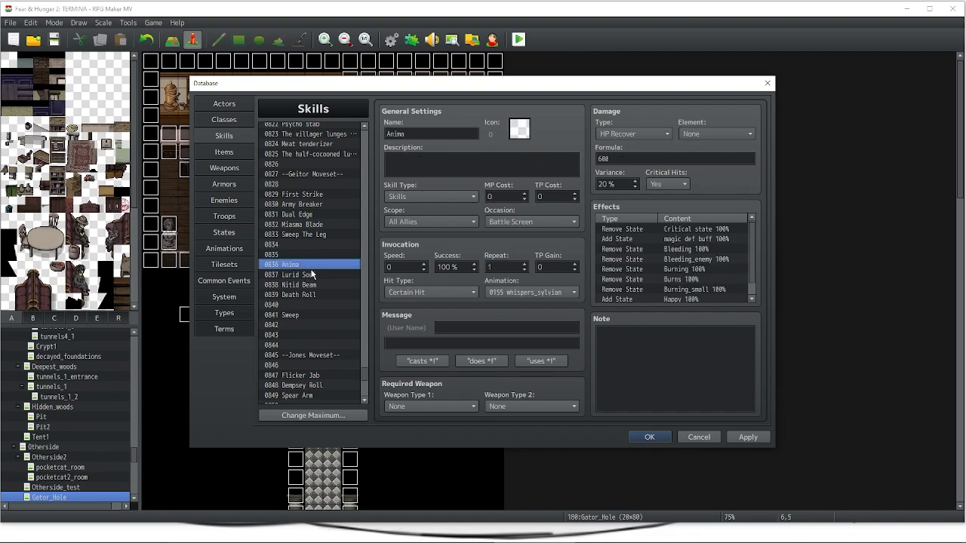
left_click(314, 276)
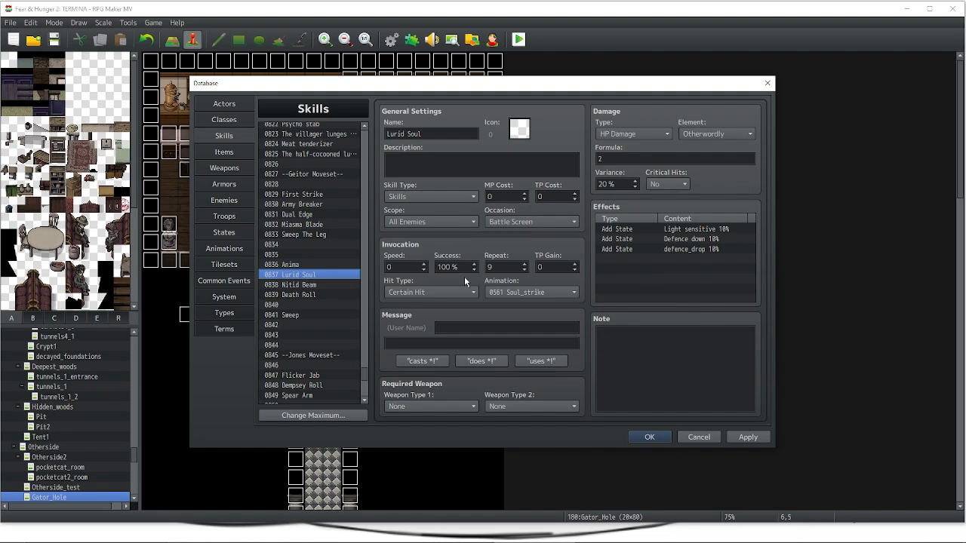
double_click(505, 266)
Return to Sweep and examine the recover, state and parameter effects that can be added to it, without adding any
scroll(299, 349, "down", 2)
scroll(294, 339, "down", 2)
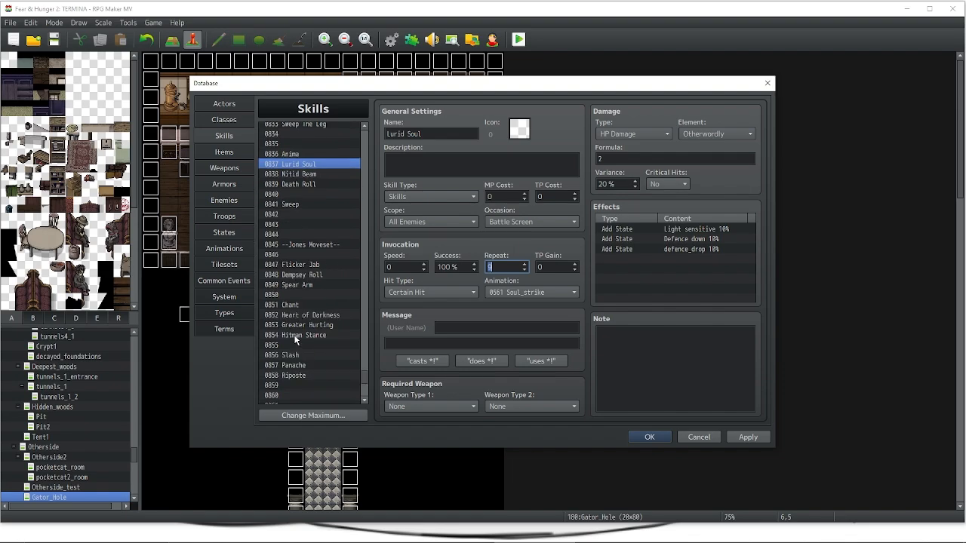
scroll(291, 328, "up", 2)
scroll(290, 309, "up", 1)
left_click(325, 275)
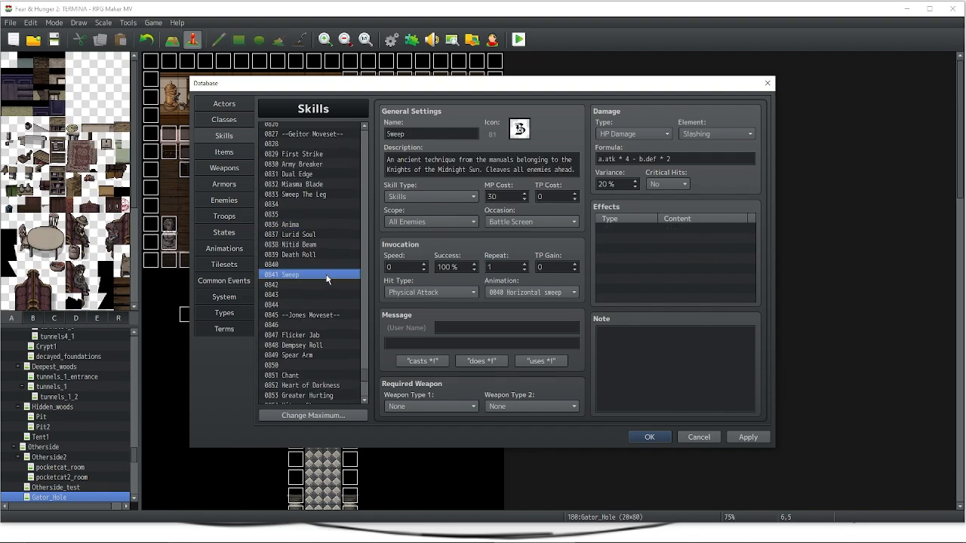
left_click(606, 230)
right_click(605, 232)
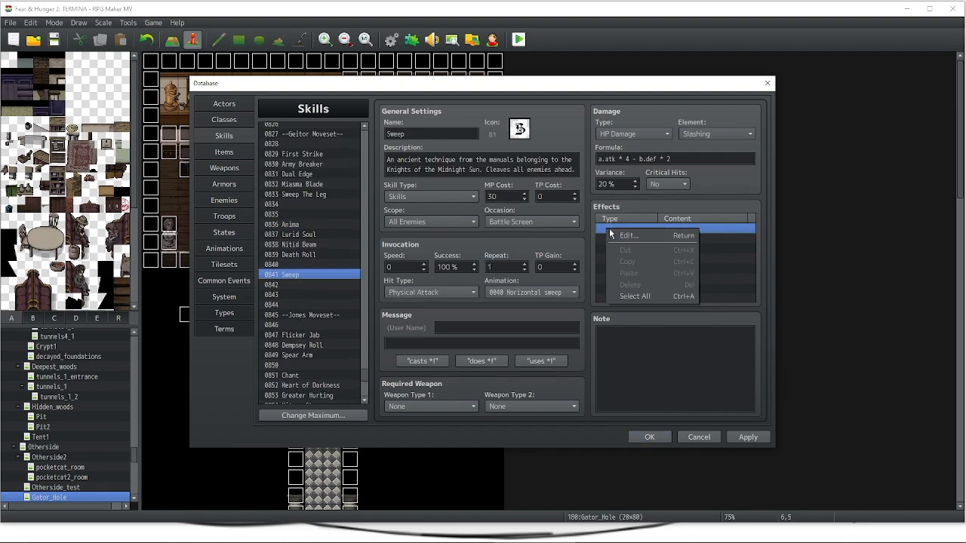
left_click(616, 240)
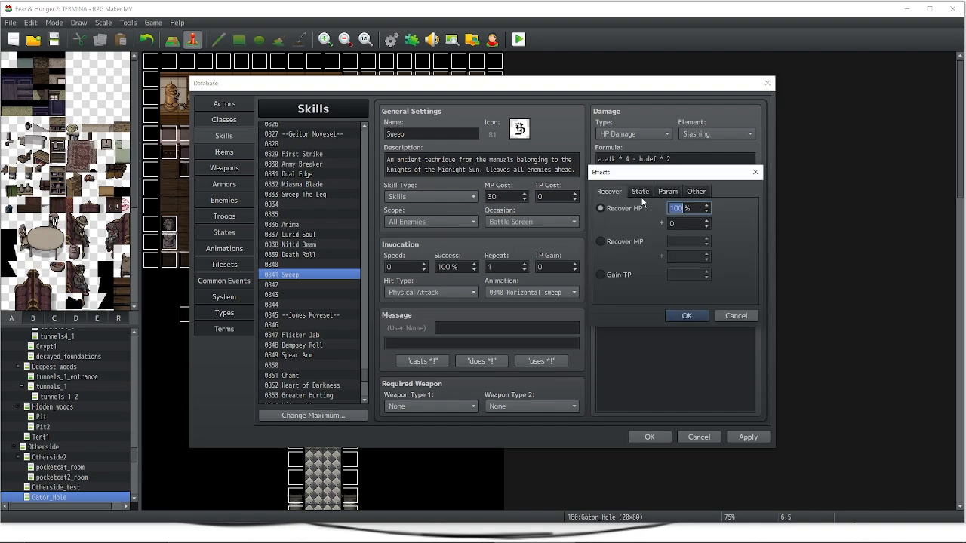
left_click(640, 192)
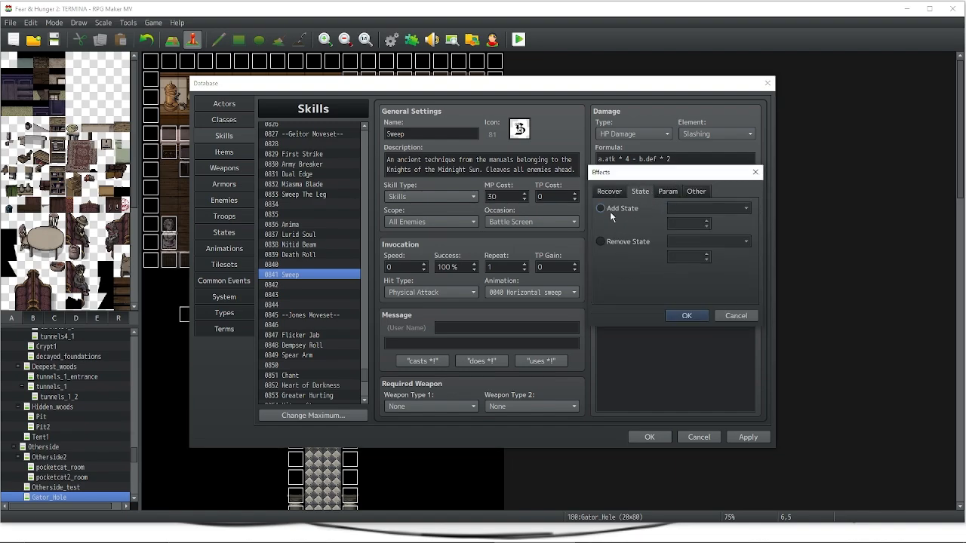
left_click(671, 192)
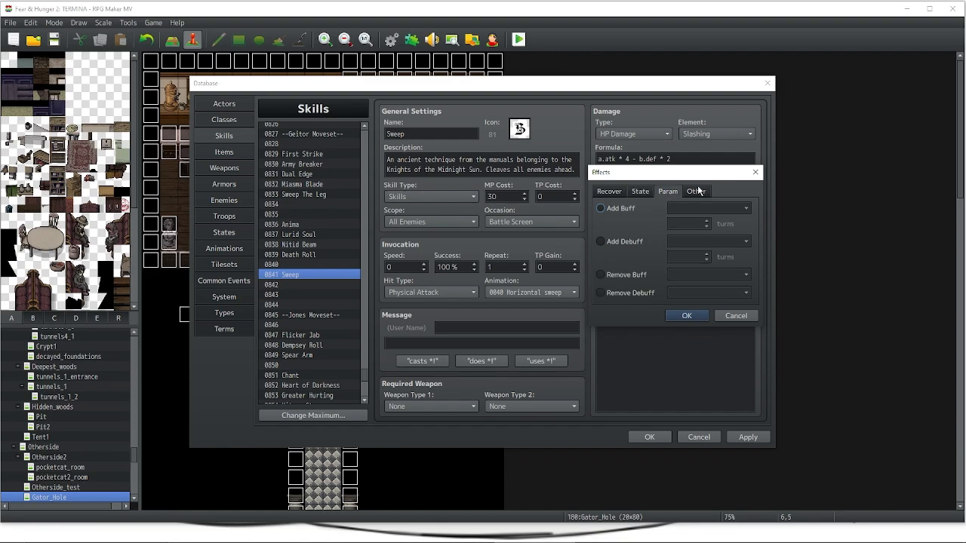
left_click(699, 191)
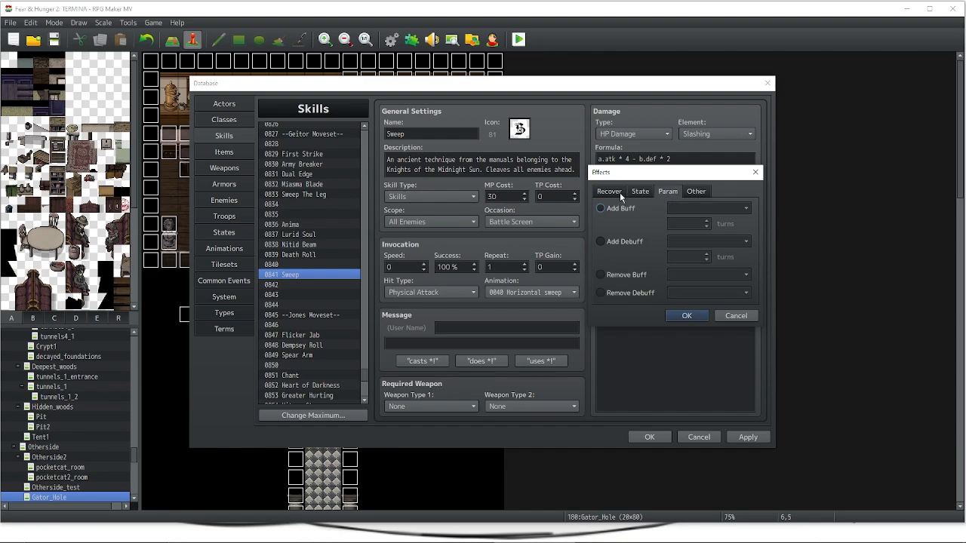
left_click(755, 173)
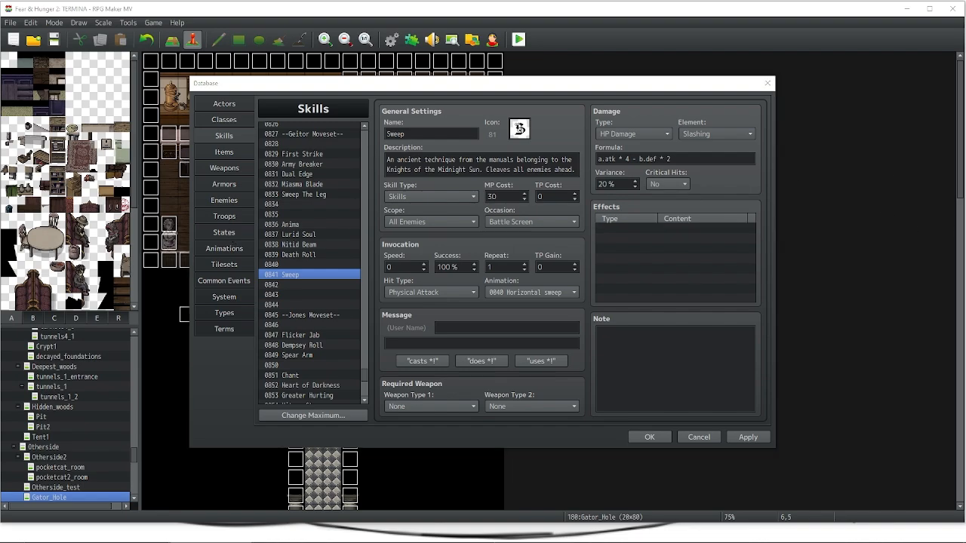
Find the ?????RANDOM RARE ITEM common event in the database and display its contents
left_click(231, 185)
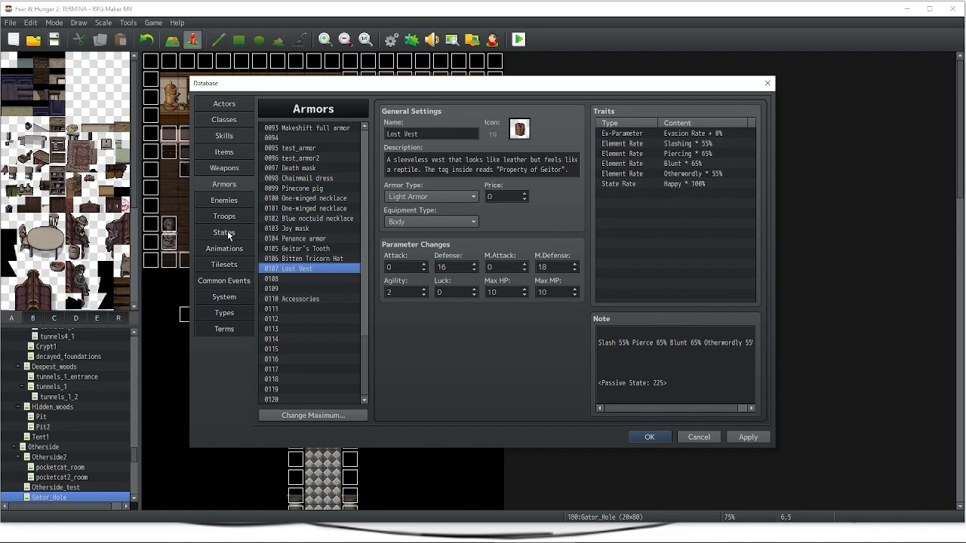
left_click(226, 279)
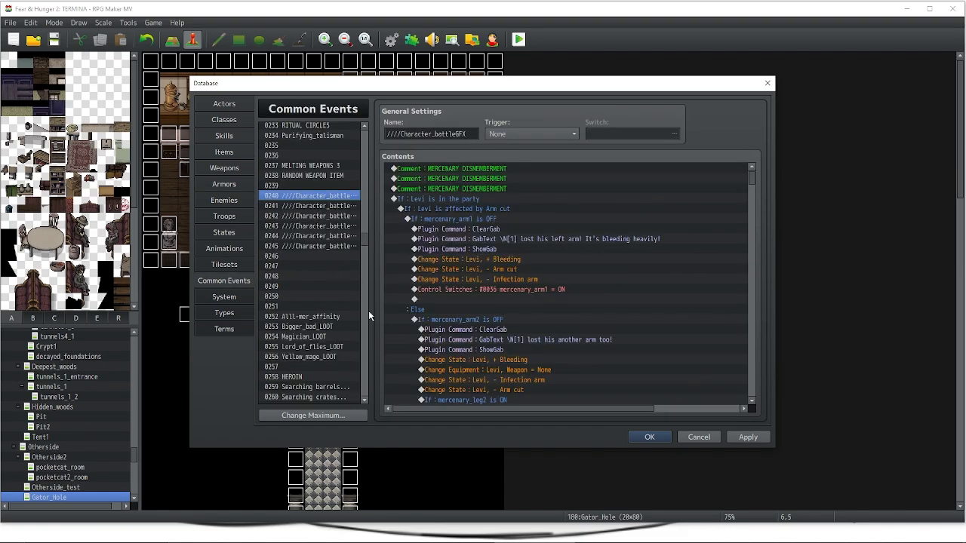
left_click_drag(365, 240, 369, 160)
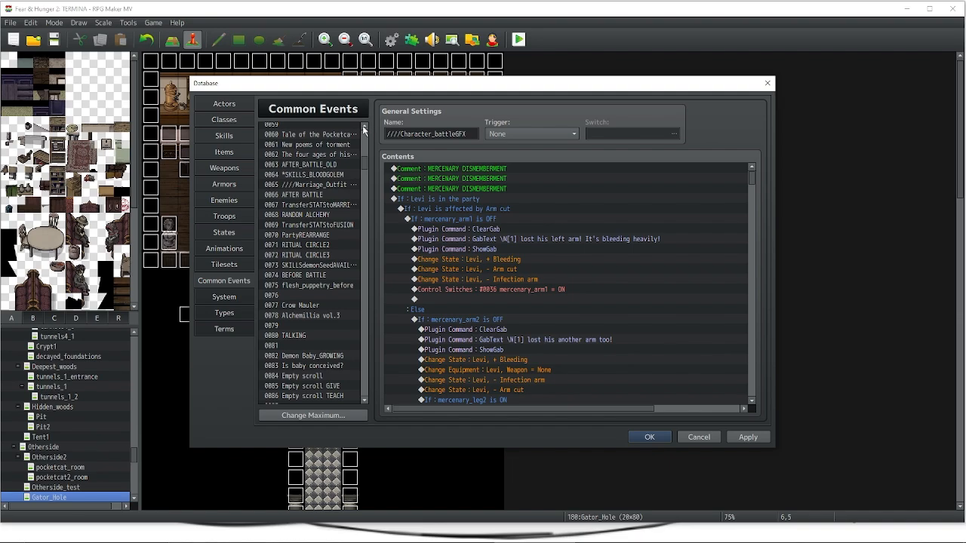
left_click(363, 128)
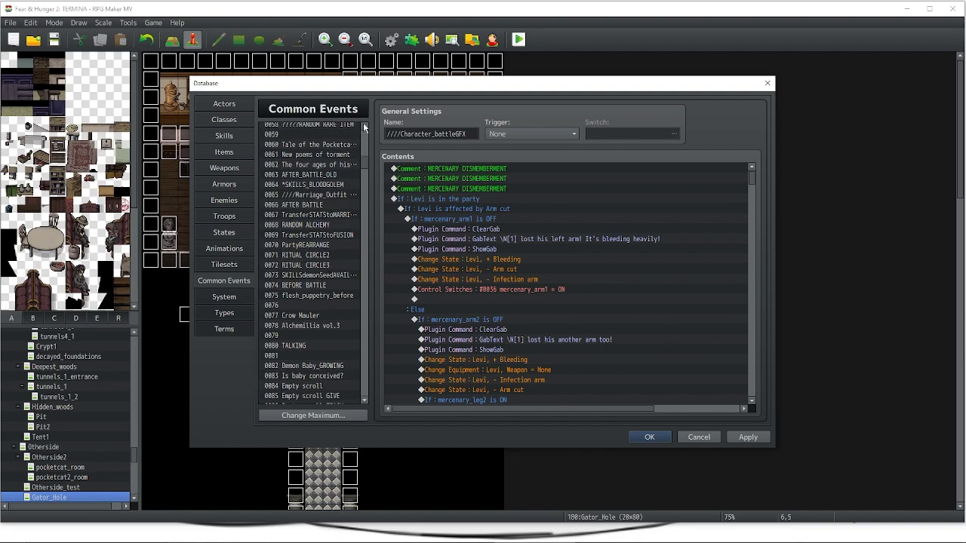
scroll(336, 140, "up", 4)
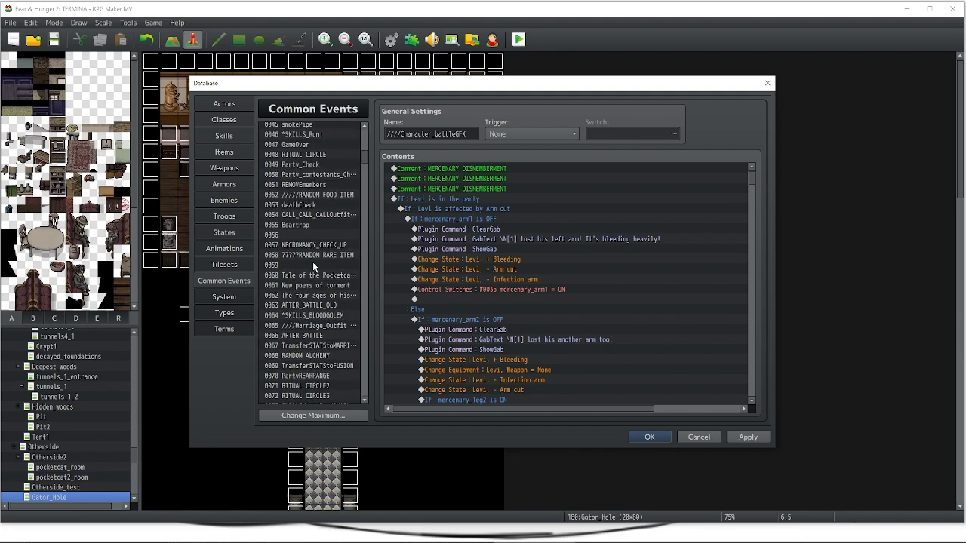
left_click(314, 256)
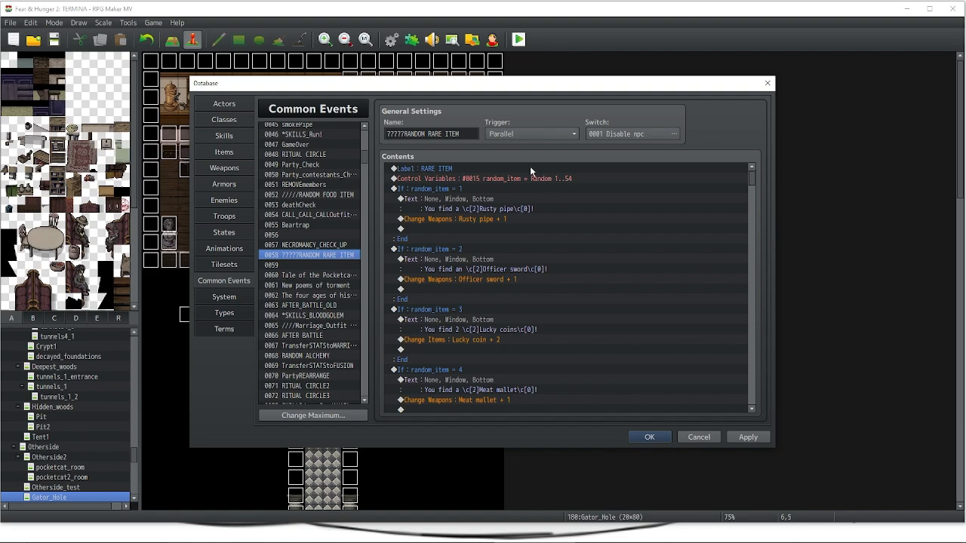
Highlight the name of the random rare item event, and compare it with the /////RANDOM FOOD ITEM common event
triple_click(389, 134)
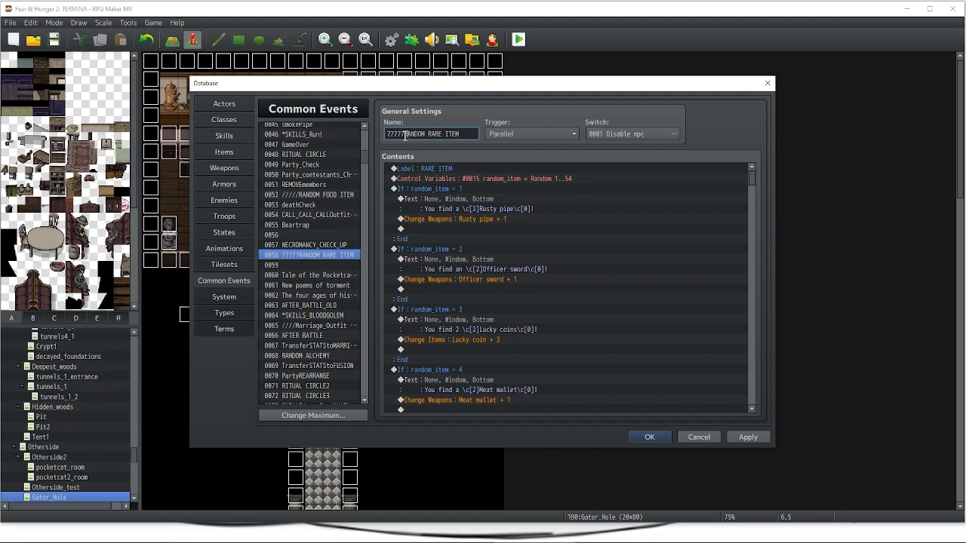
left_click_drag(404, 134, 481, 143)
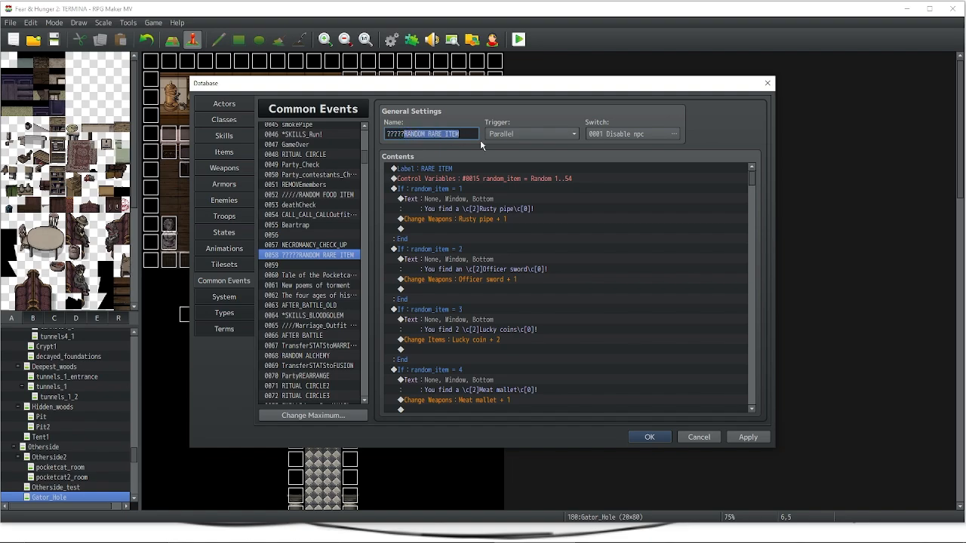
left_click(310, 195)
left_click_drag(386, 134, 478, 135)
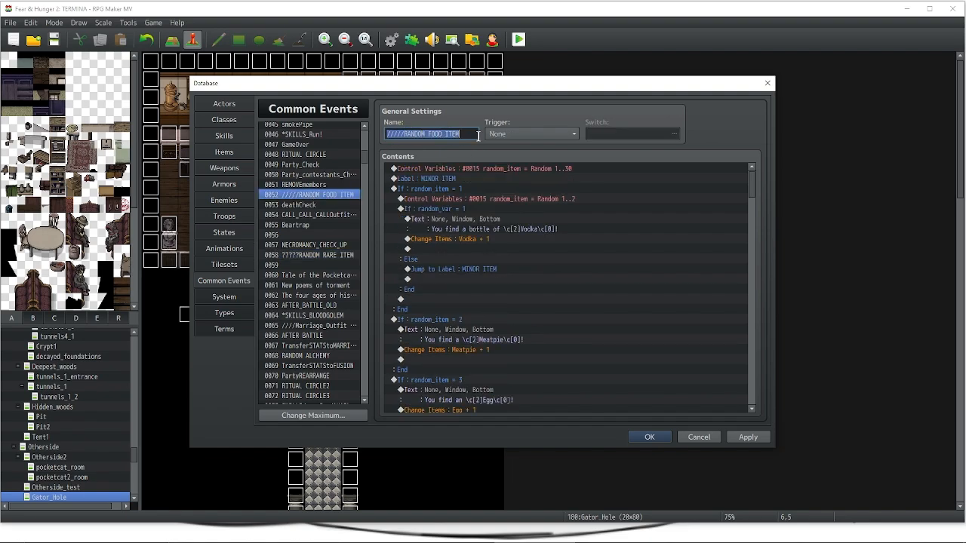
scroll(317, 185, "up", 2)
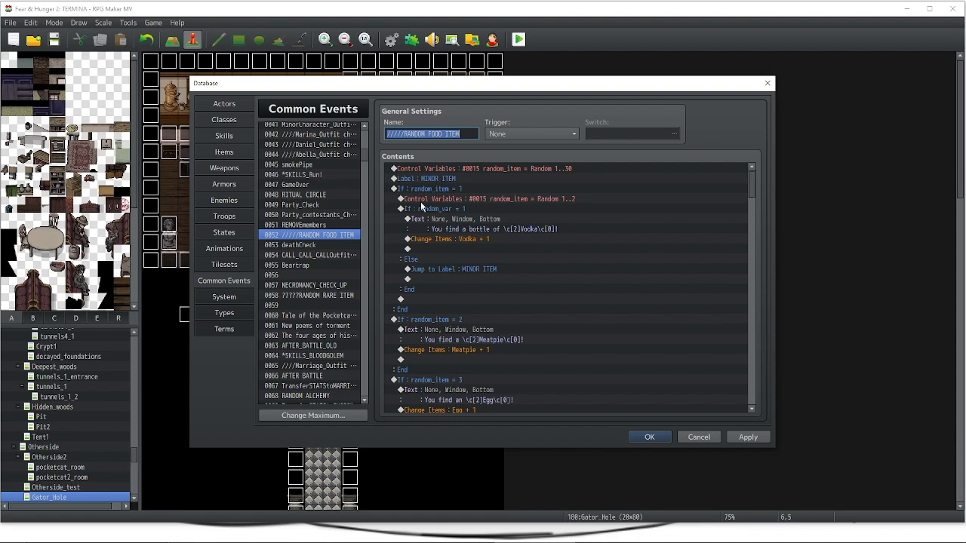
scroll(630, 240, "down", 1)
scroll(625, 233, "up", 1)
Return to the ?????RANDOM RARE ITEM event and inspect the random range of its random_item variable, discarding any change
left_click(304, 296)
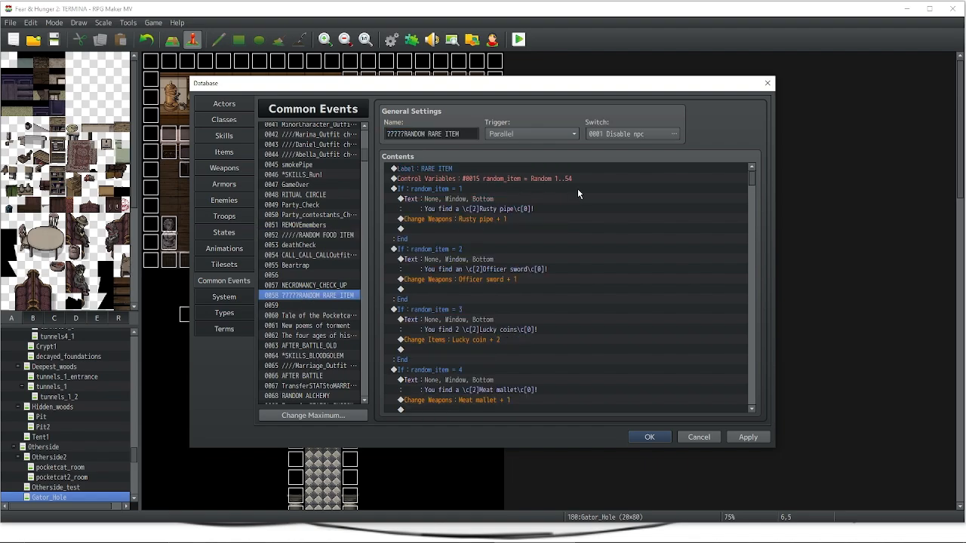
left_click(423, 180)
right_click(422, 179)
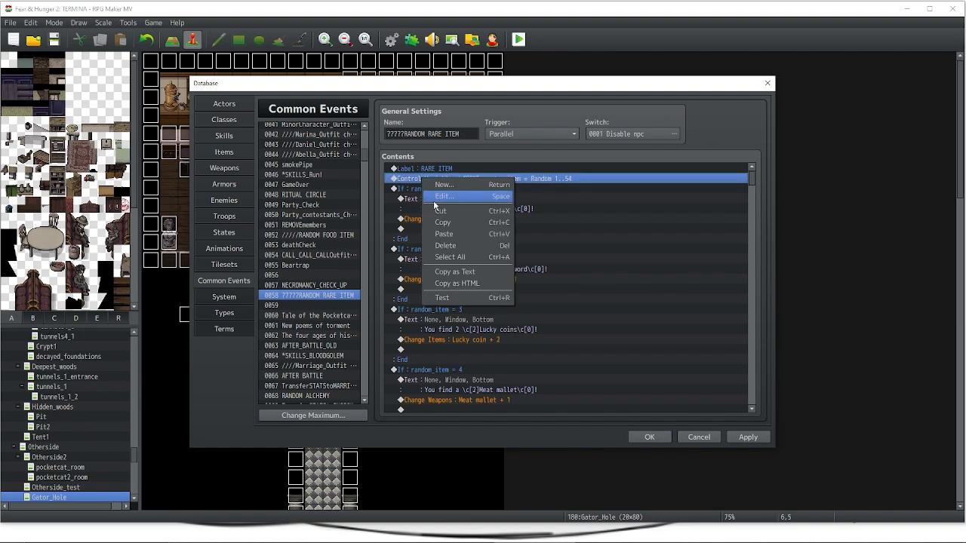
left_click(441, 197)
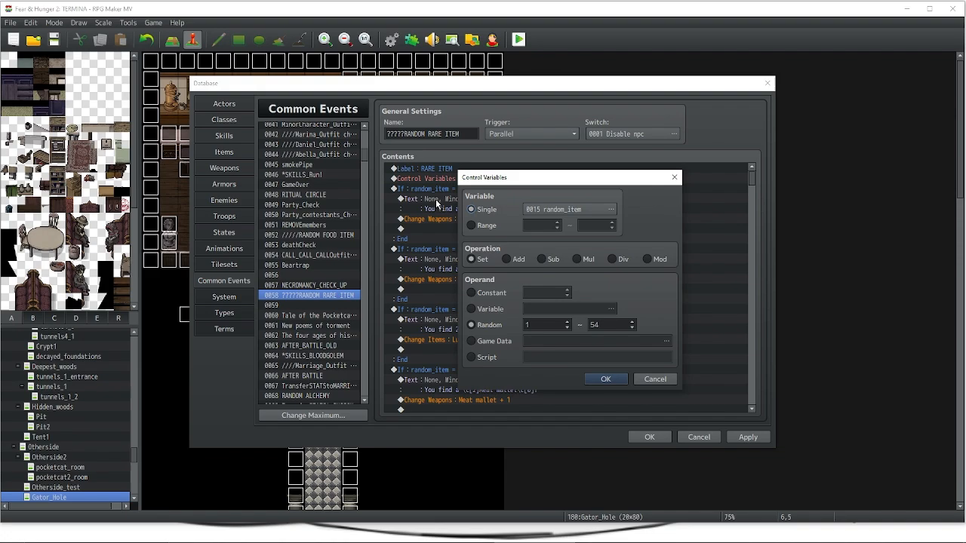
left_click(631, 329)
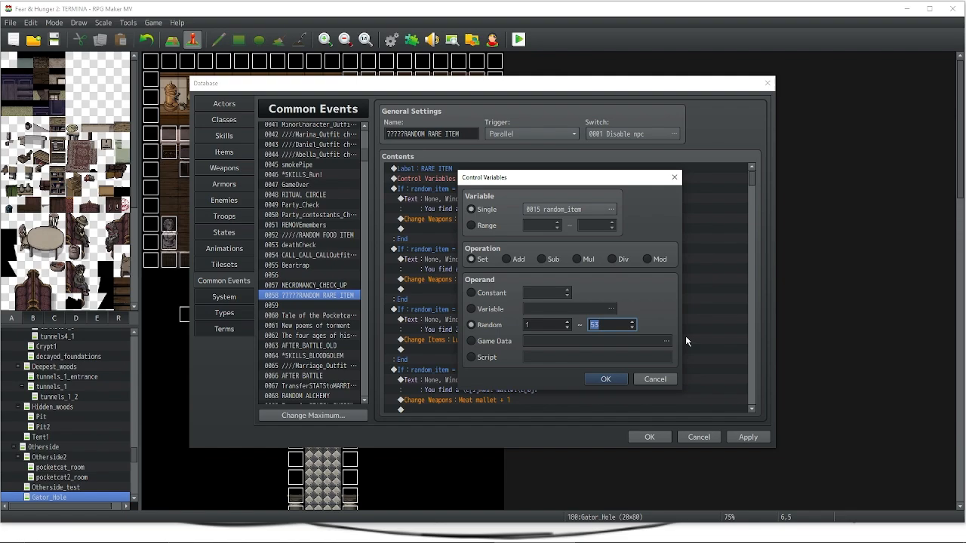
left_click(632, 321)
left_click(660, 381)
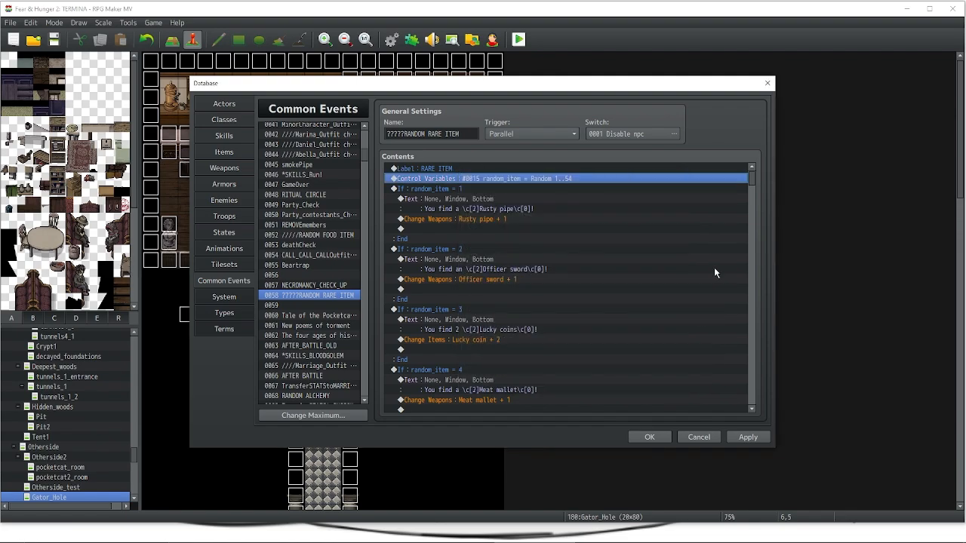
Delete the random_item = 54 branch for the Leg Guards at the end of the event and paste it back in place
left_click_drag(752, 186, 750, 418)
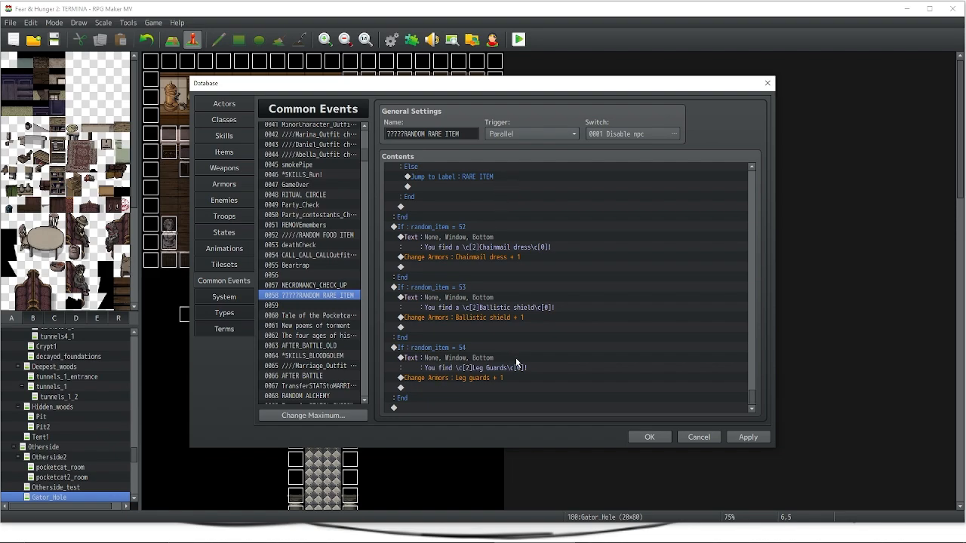
left_click(445, 350)
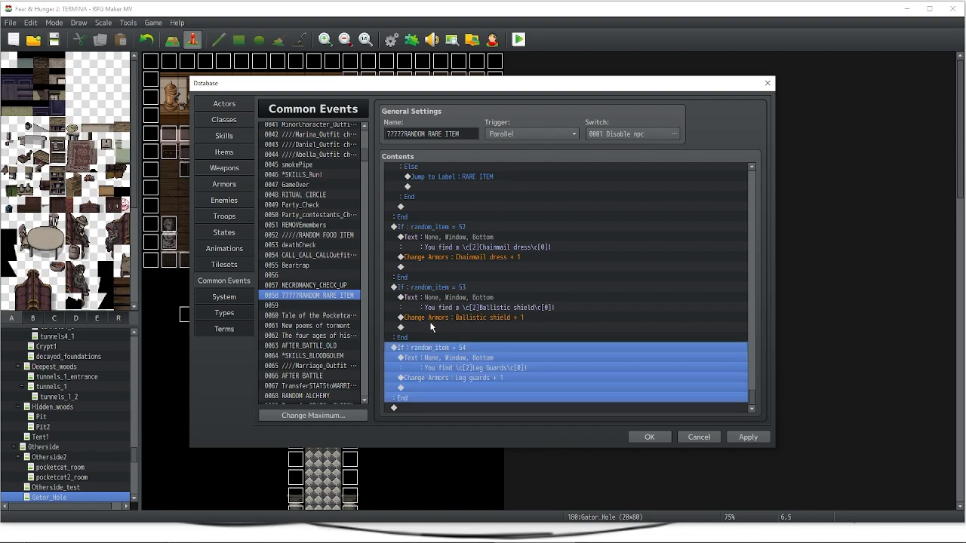
key("Delete")
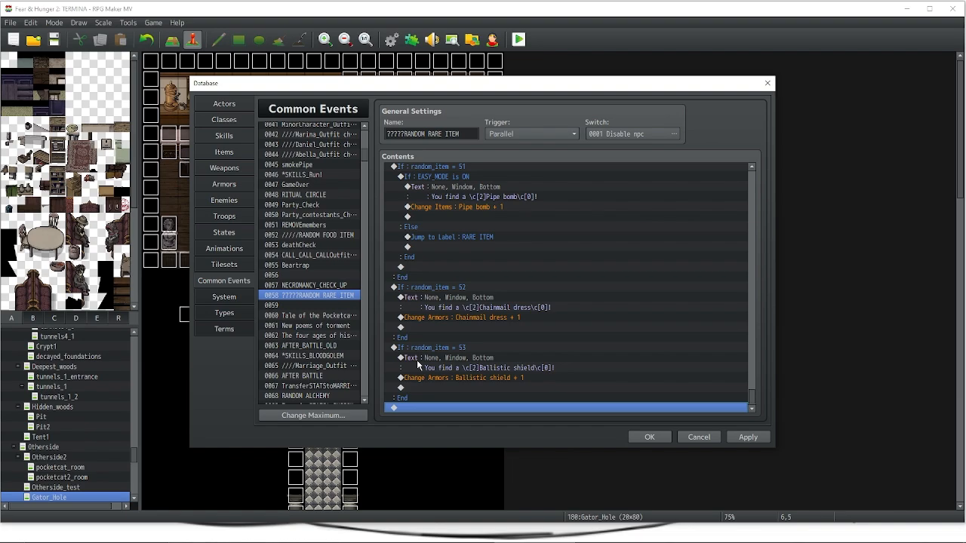
key("ctrl+v")
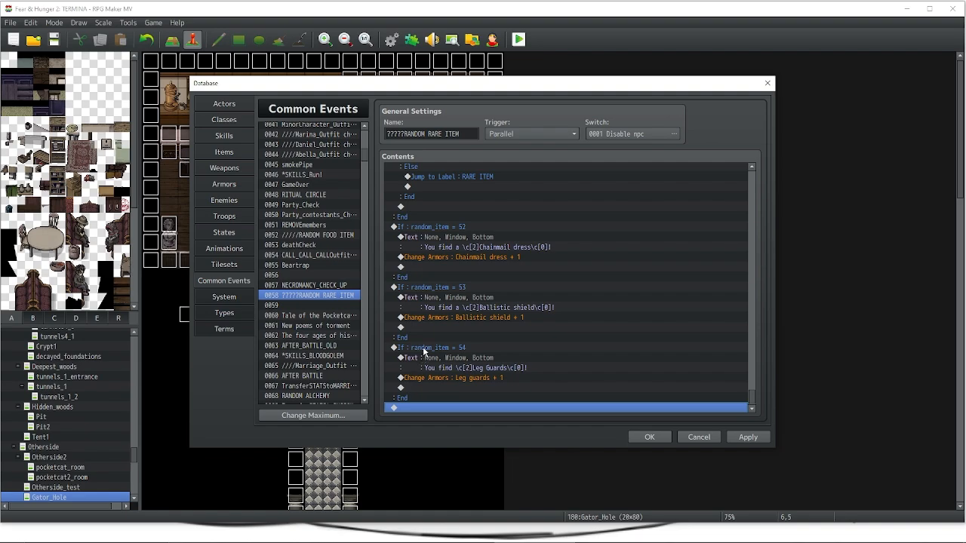
Inspect the Conditional Branch settings of the random_item = 54 branch and close them without saving
left_click(424, 351)
right_click(425, 349)
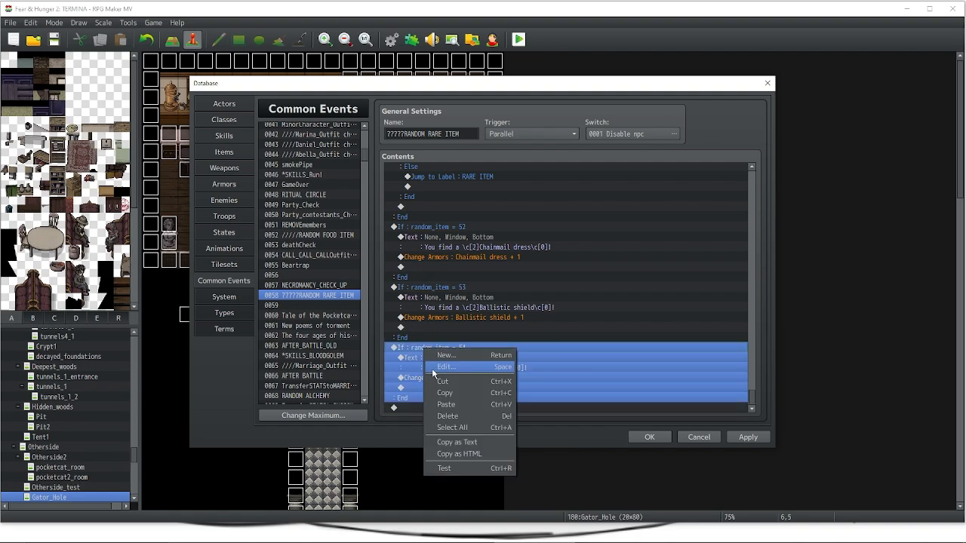
left_click(445, 367)
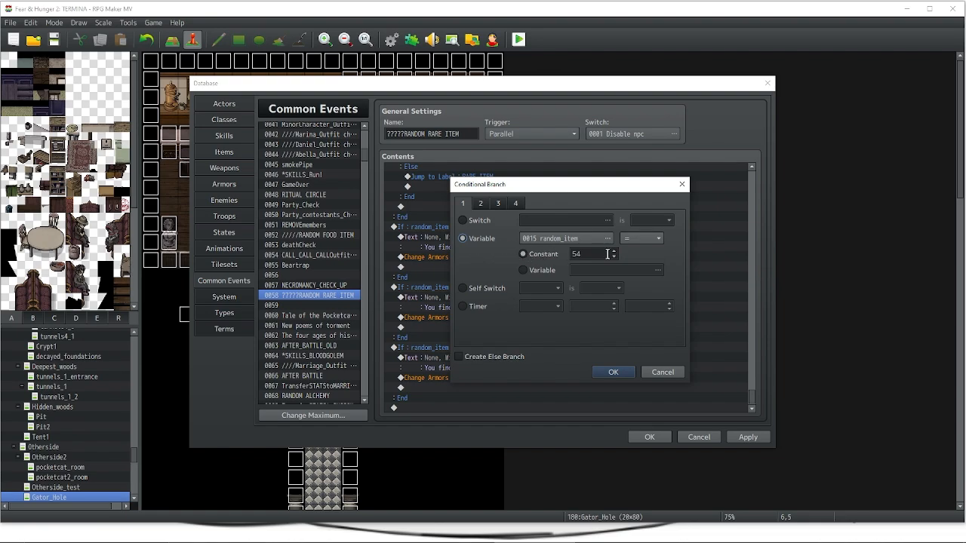
left_click(653, 372)
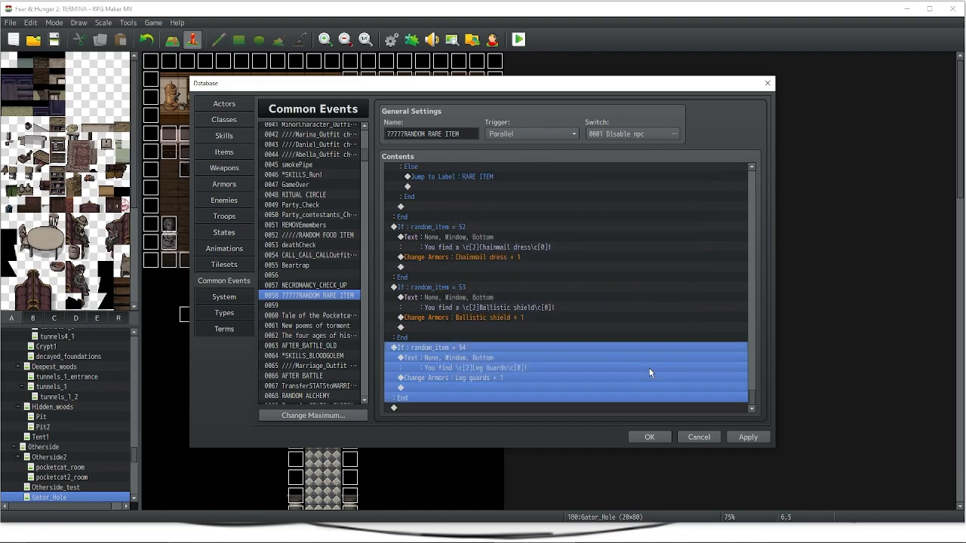
Inspect the Leg Guards message text, highlighting its \c[2] and \c[0] colour codes, and close it without saving
right_click(517, 357)
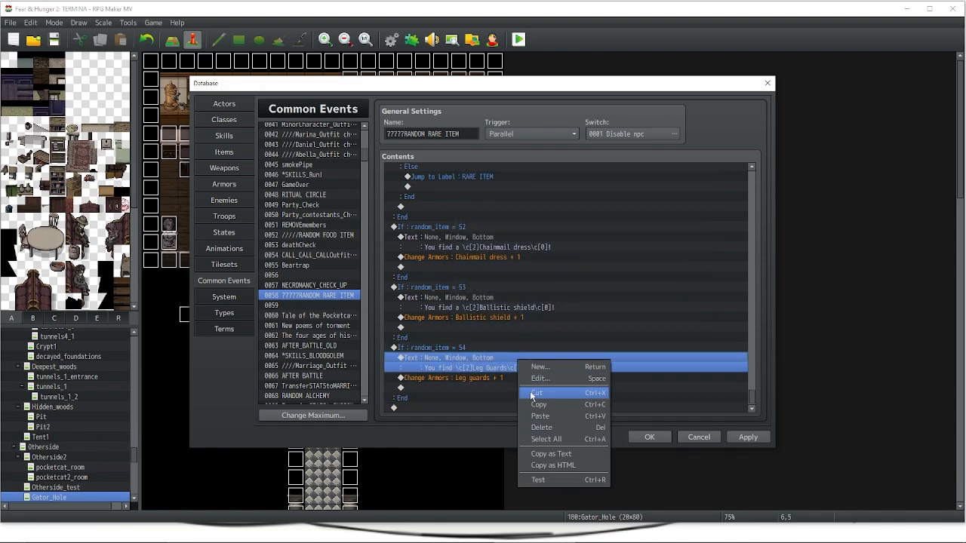
left_click(535, 383)
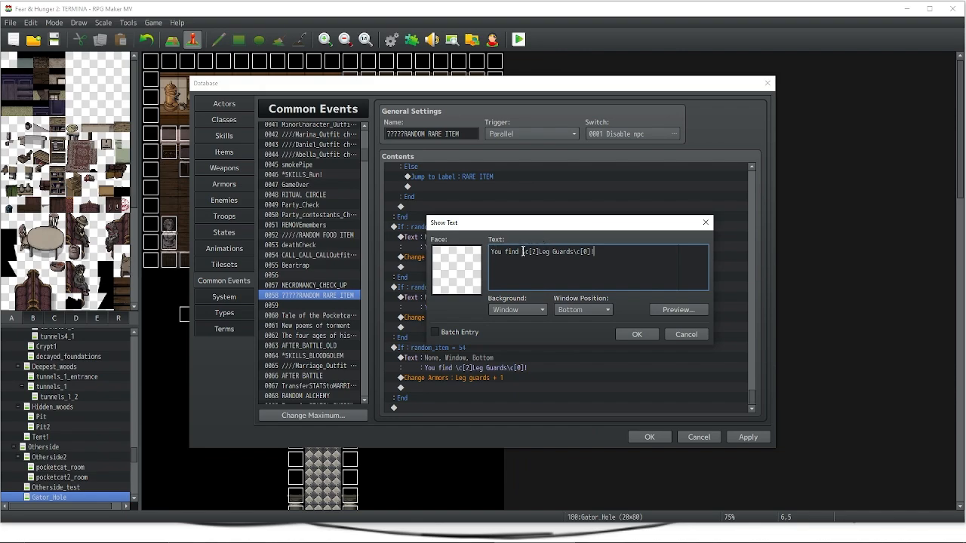
left_click_drag(522, 252, 535, 256)
left_click(521, 251)
left_click_drag(521, 252, 538, 254)
left_click_drag(574, 253, 589, 254)
left_click(593, 251)
left_click_drag(588, 251, 583, 252)
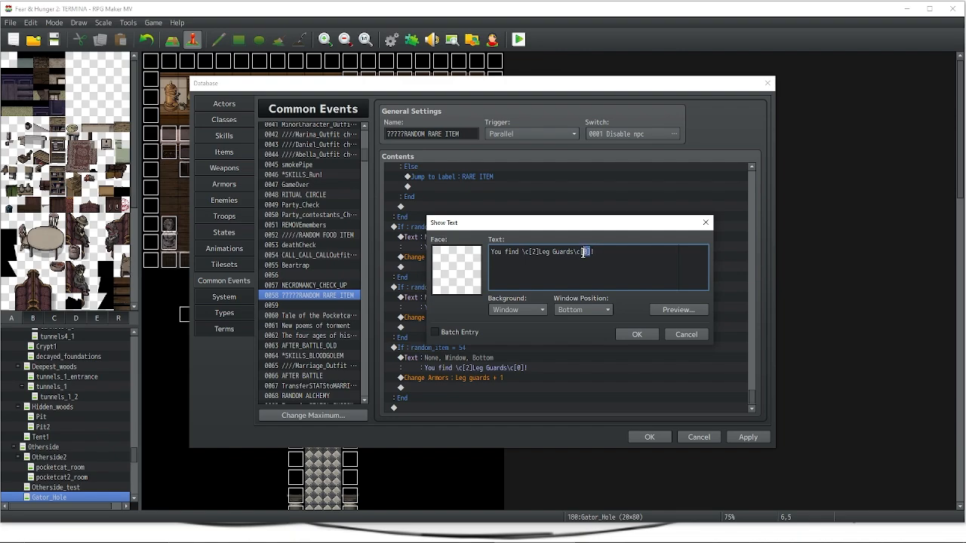
left_click(683, 334)
Inspect the Change Armors command for the Leg guards and its list of available armors, and close it without saving
left_click(489, 378)
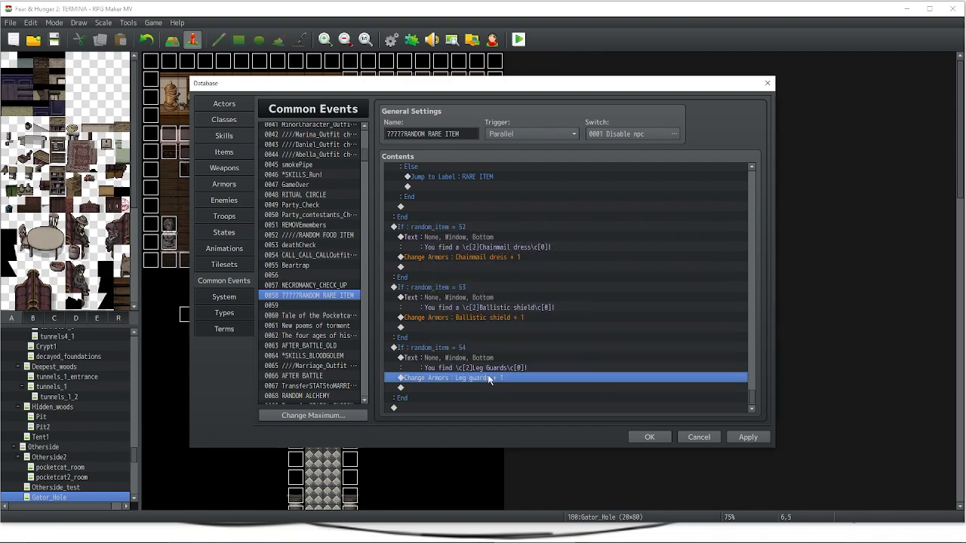
right_click(478, 379)
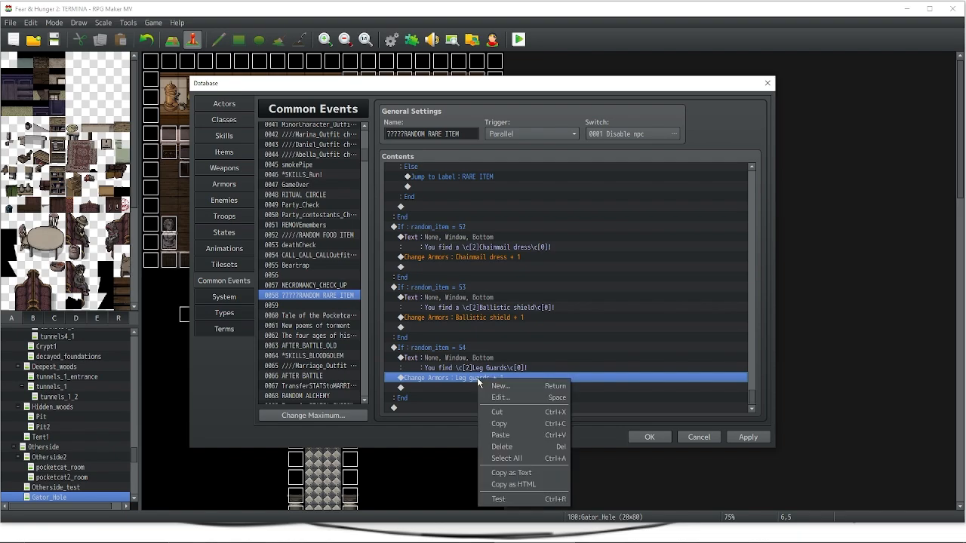
left_click(496, 398)
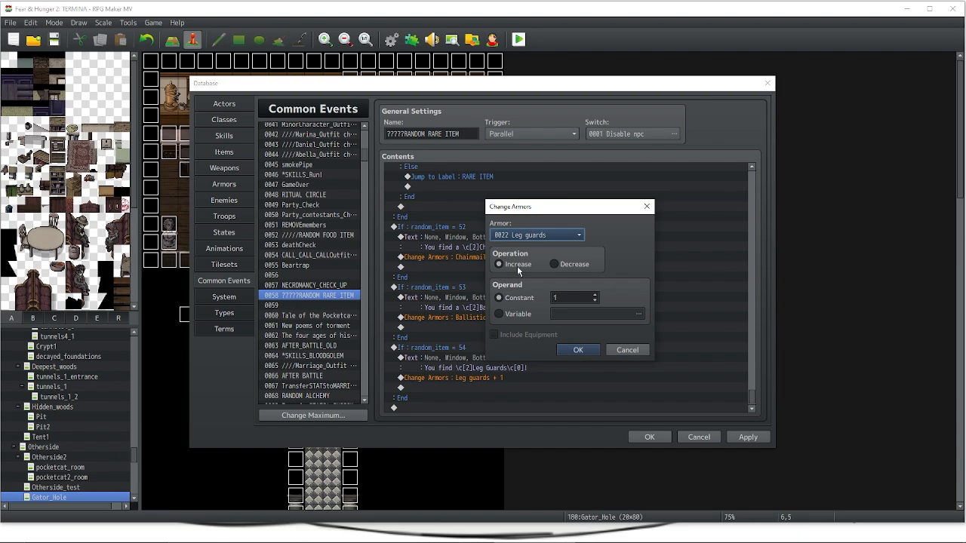
left_click(500, 235)
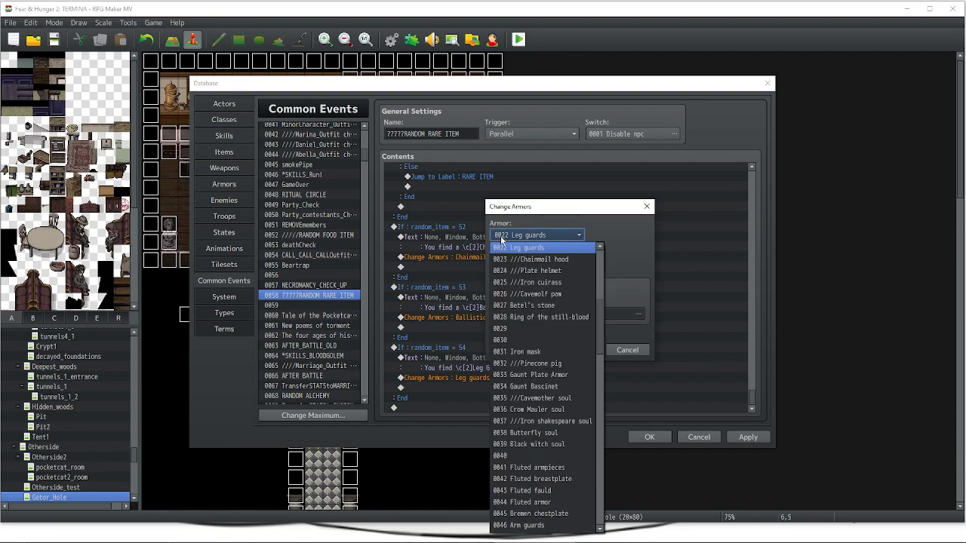
scroll(533, 301, "up", 3)
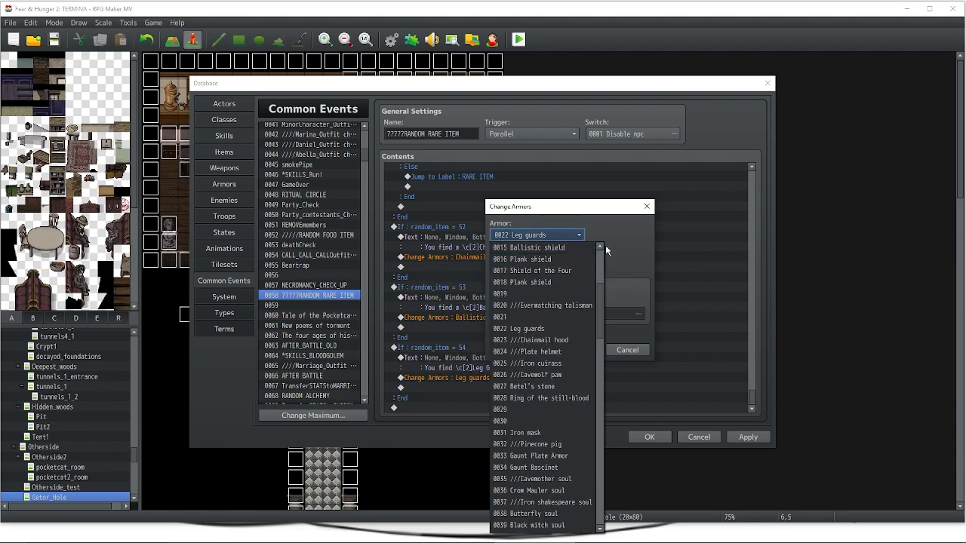
left_click(653, 212)
left_click(646, 206)
Insert a Change Weapons command increasing Meat grinder by 1 below the Leg guards command, and delete it again
left_click(420, 387)
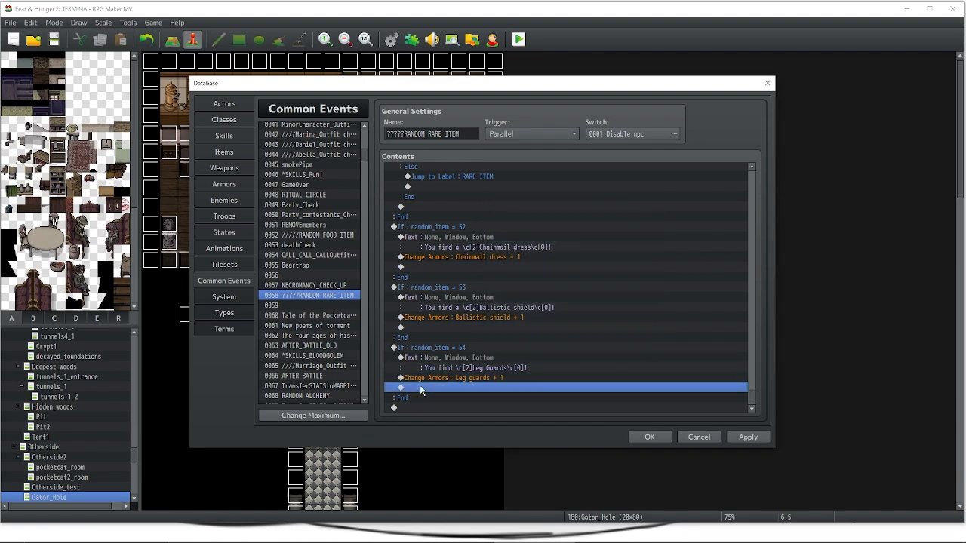
right_click(421, 388)
left_click(431, 395)
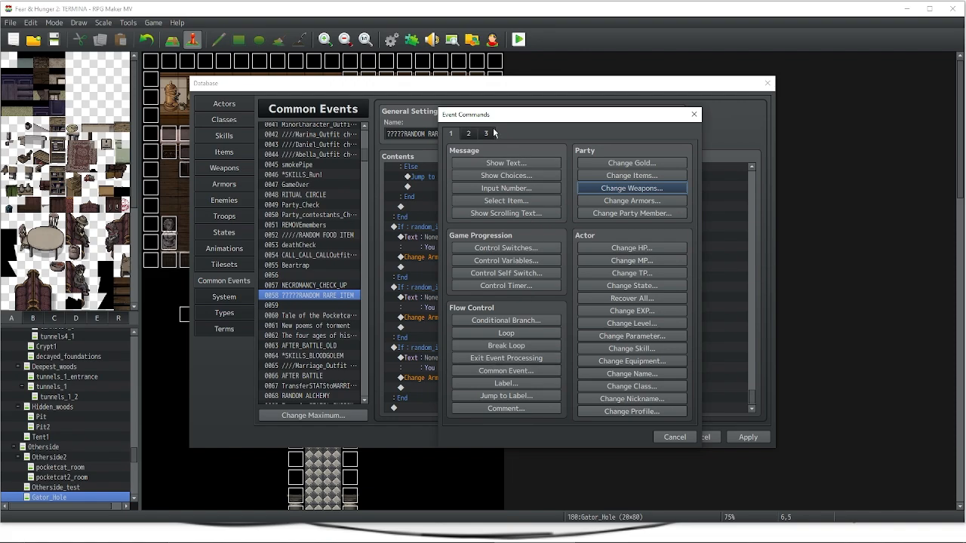
left_click_drag(502, 114, 569, 91)
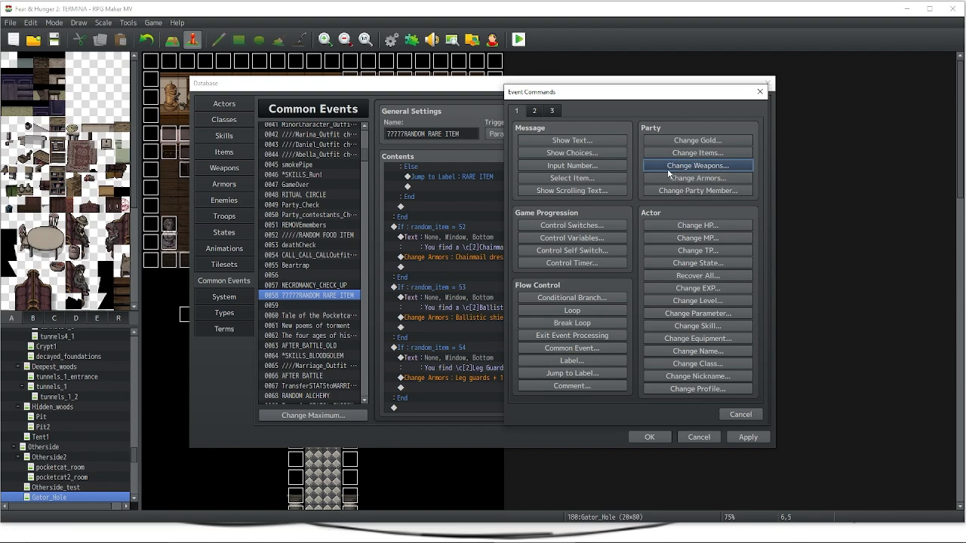
left_click(667, 167)
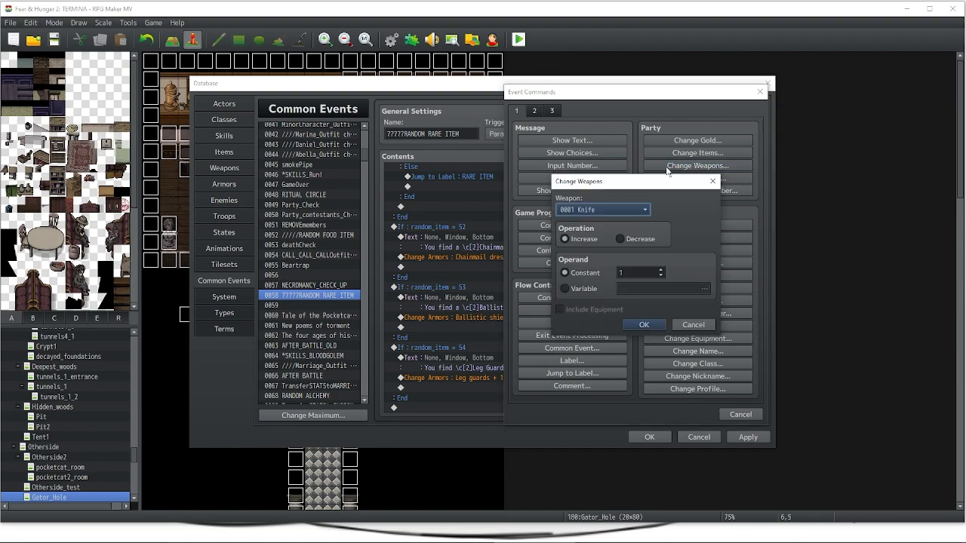
left_click(631, 211)
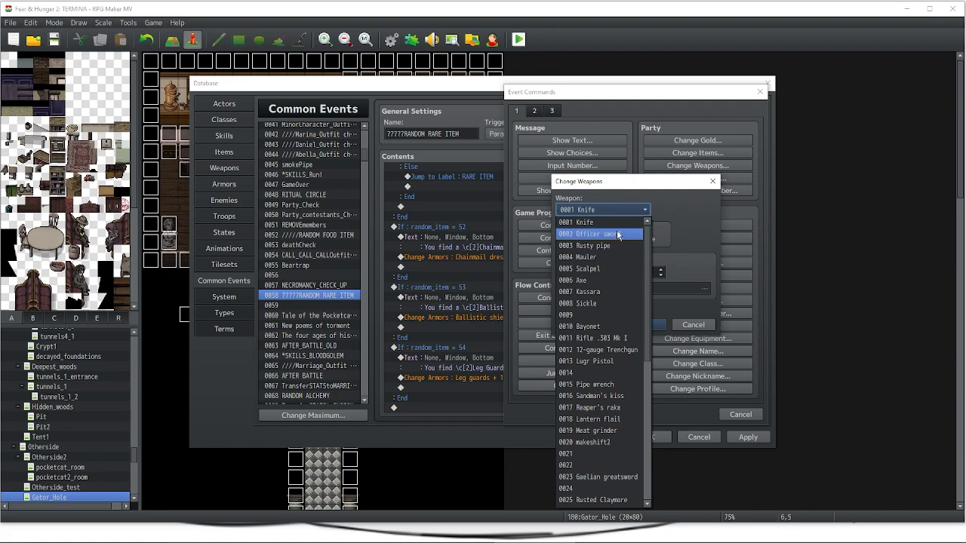
left_click(585, 428)
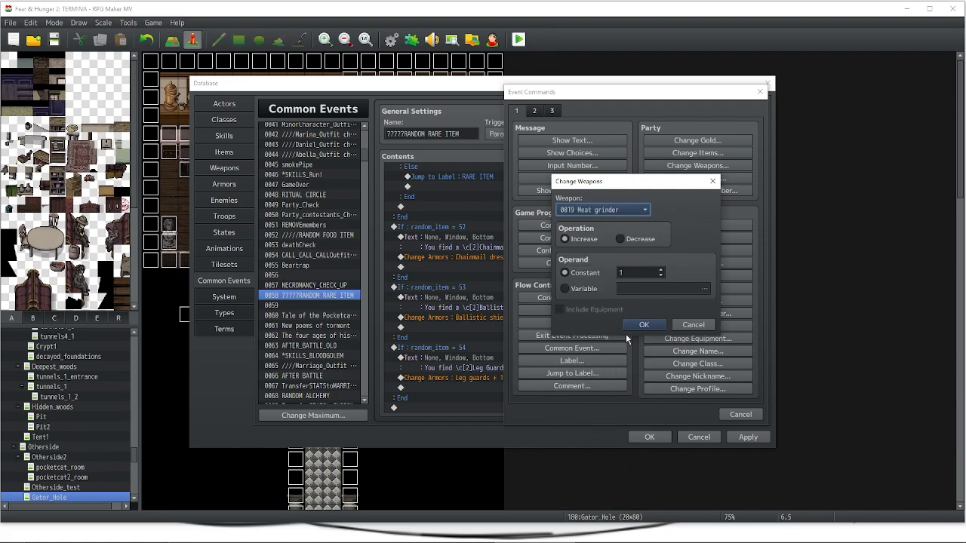
left_click(630, 324)
left_click(460, 387)
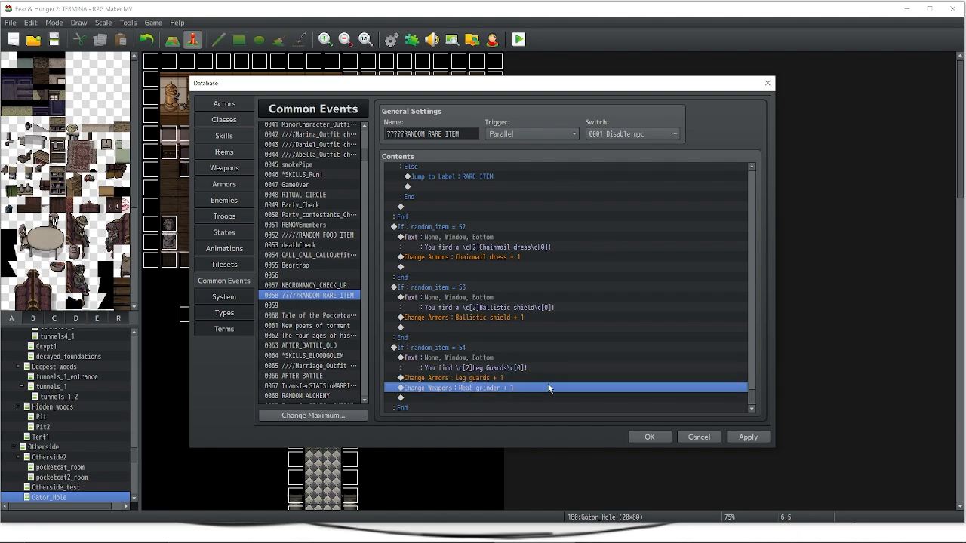
key("Delete")
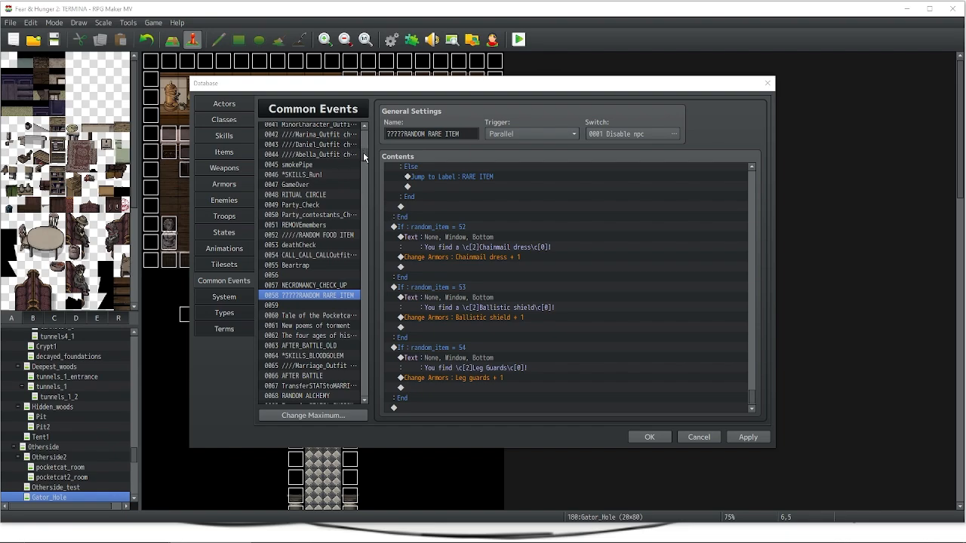
Find the ////Character_battleGFX common event at number 0240 and display its contents
scroll(354, 173, "down", 15)
scroll(349, 202, "down", 20)
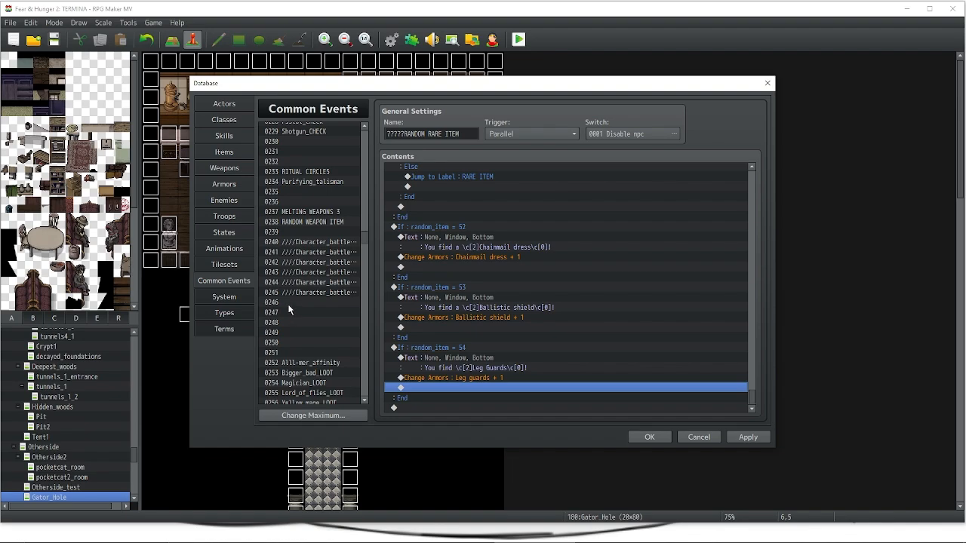
left_click(309, 242)
right_click(310, 243)
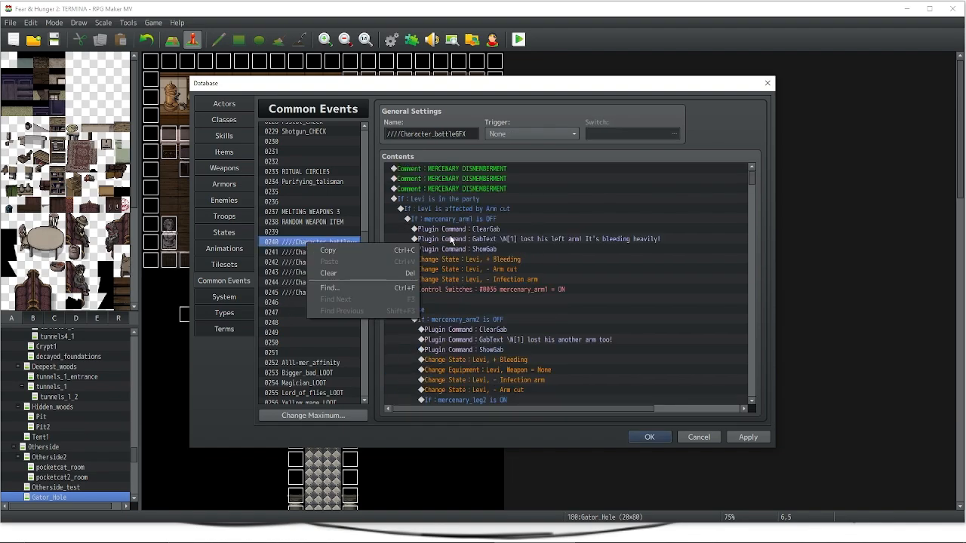
left_click(286, 245)
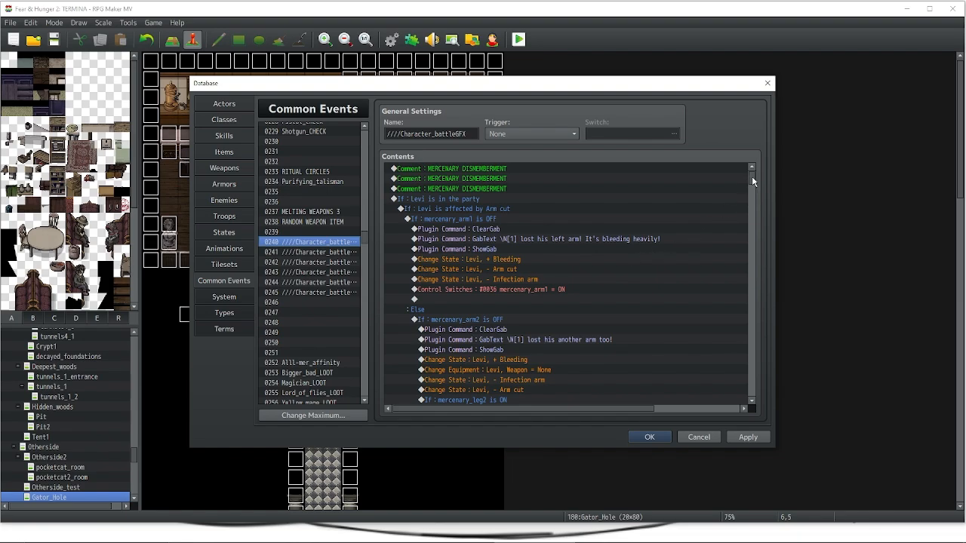
Examine the equipped-weapon checks and arm-loss commands for Levi in the ////Character_battleGFX event
left_click_drag(751, 176, 751, 213)
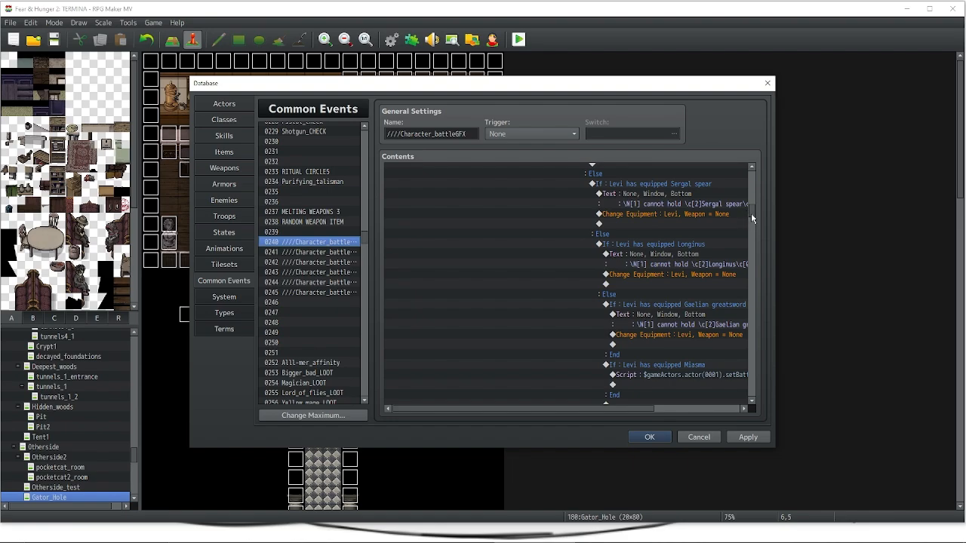
left_click_drag(751, 213, 754, 205)
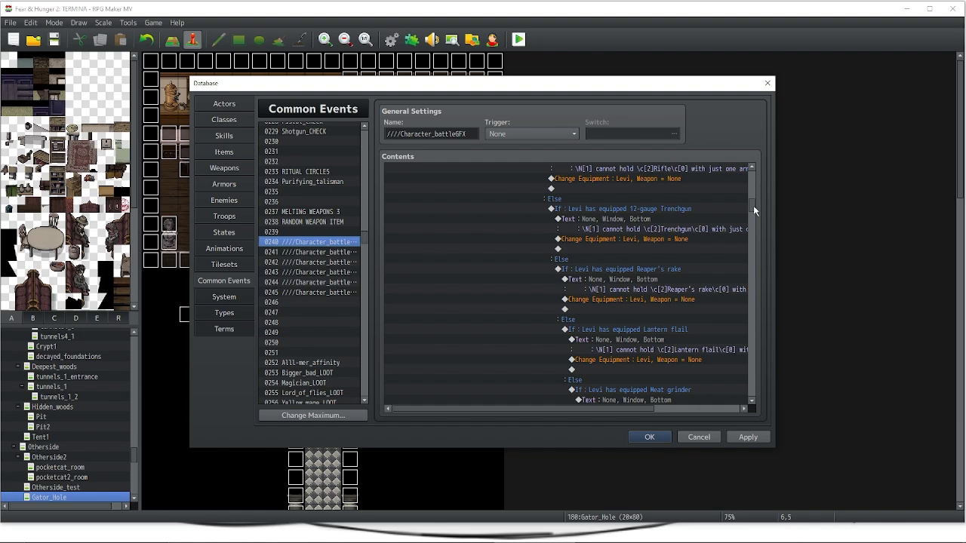
left_click_drag(753, 205, 743, 169)
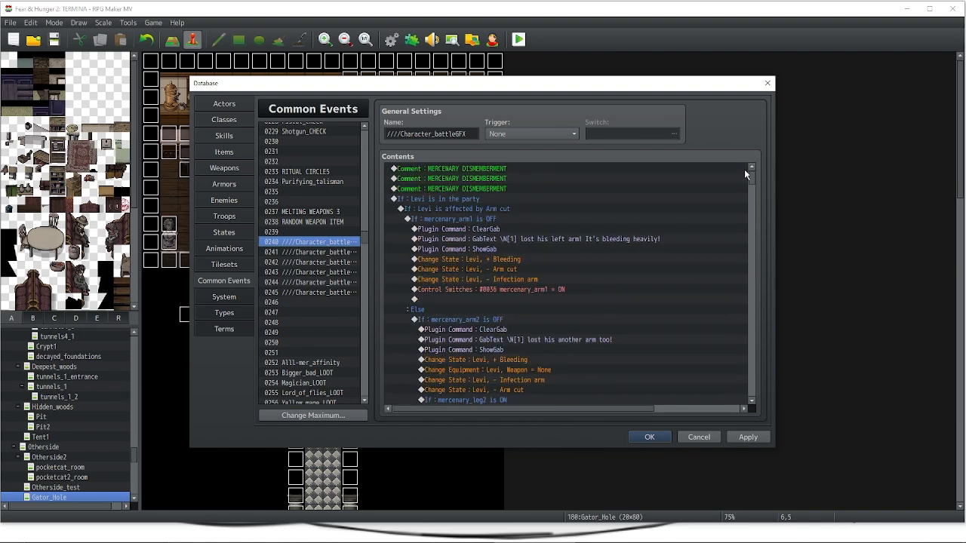
scroll(599, 275, "down", 3)
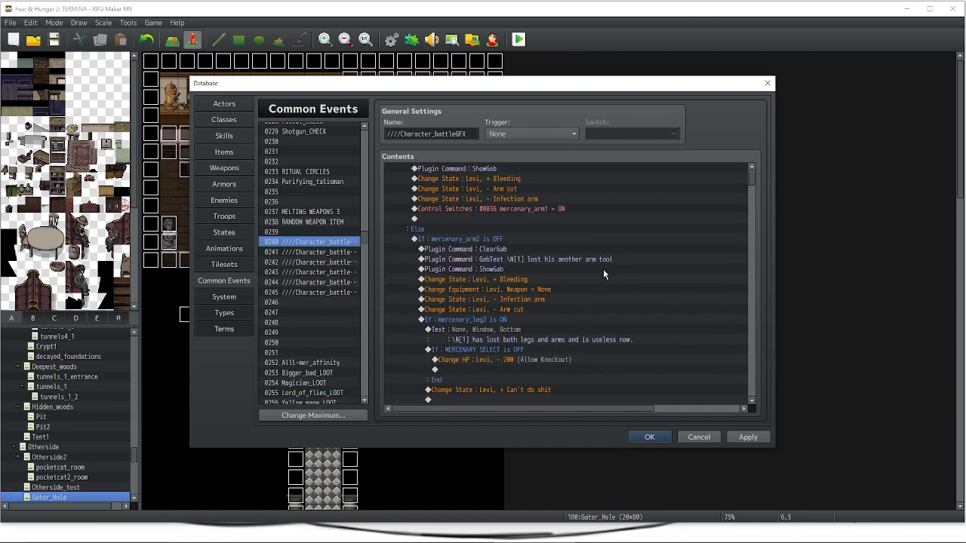
Review Levi's Black steel, Lugr Pistol and one-armed Mauler weapon checks in the event, and return to its beginning
scroll(614, 259, "up", 2)
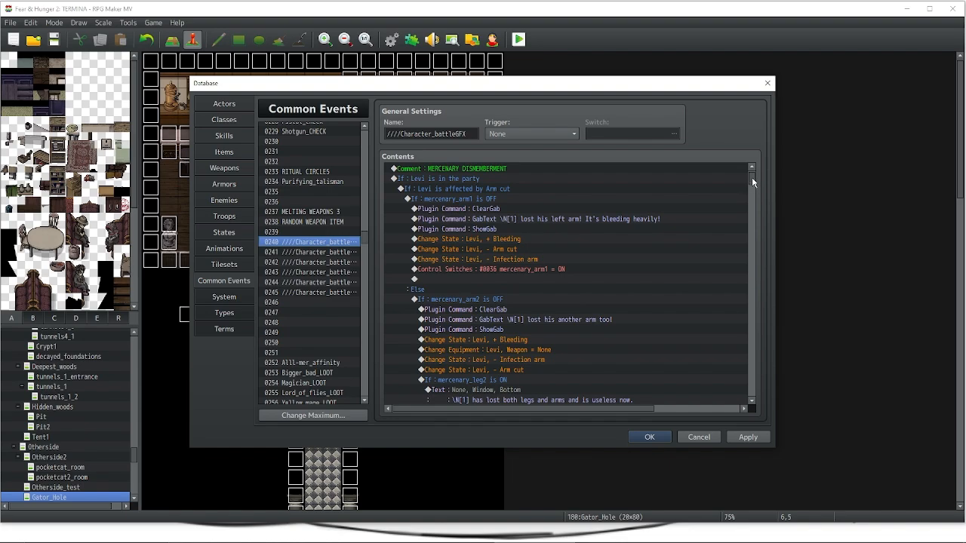
left_click_drag(752, 177, 746, 204)
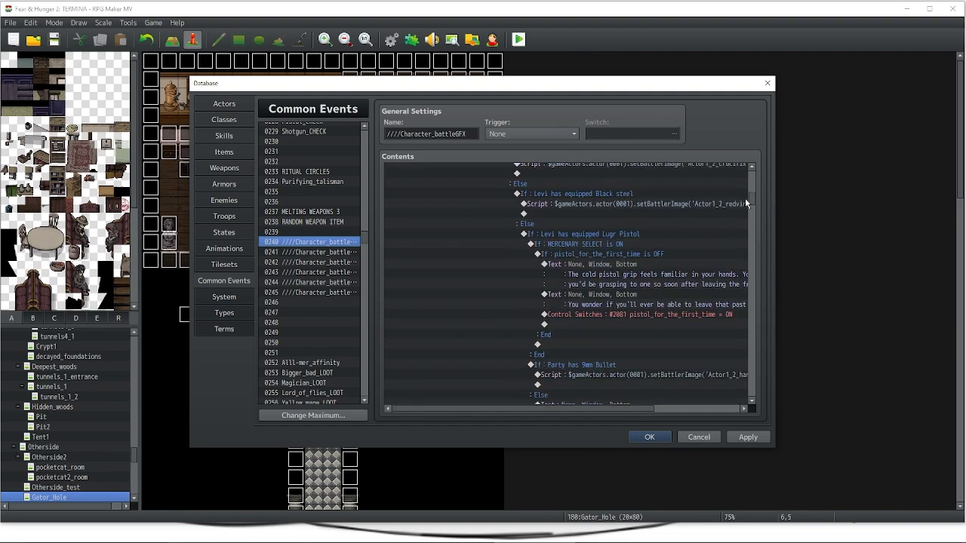
left_click(571, 196)
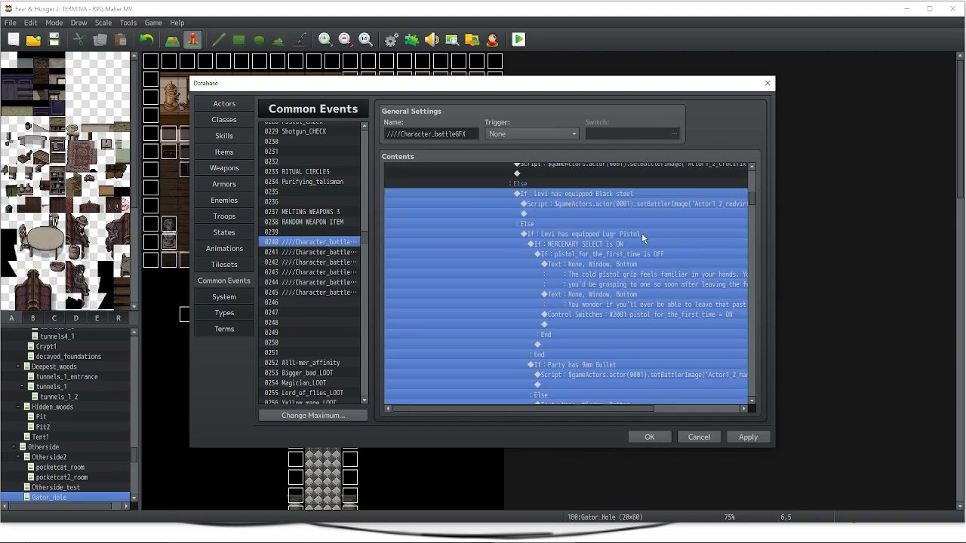
left_click_drag(753, 202, 752, 208)
left_click(668, 244)
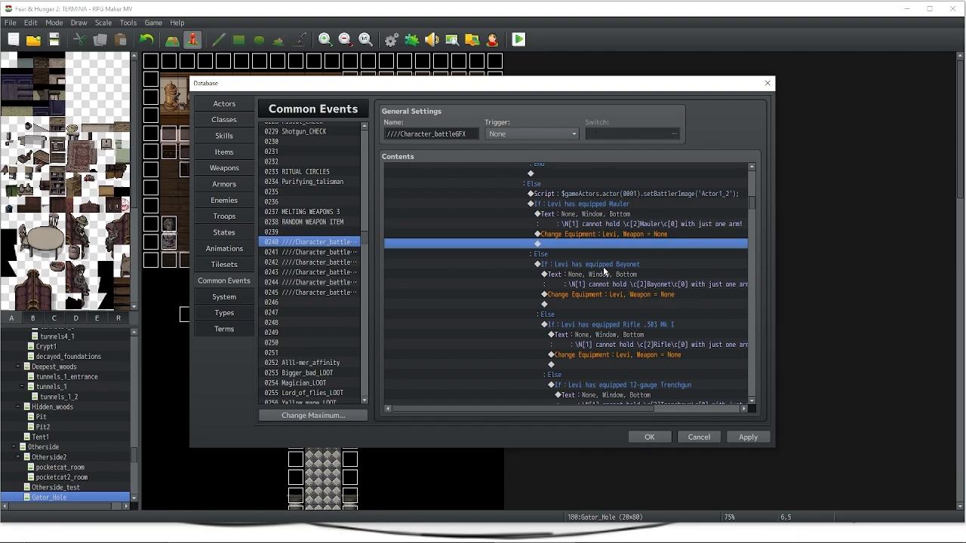
left_click_drag(752, 202, 750, 160)
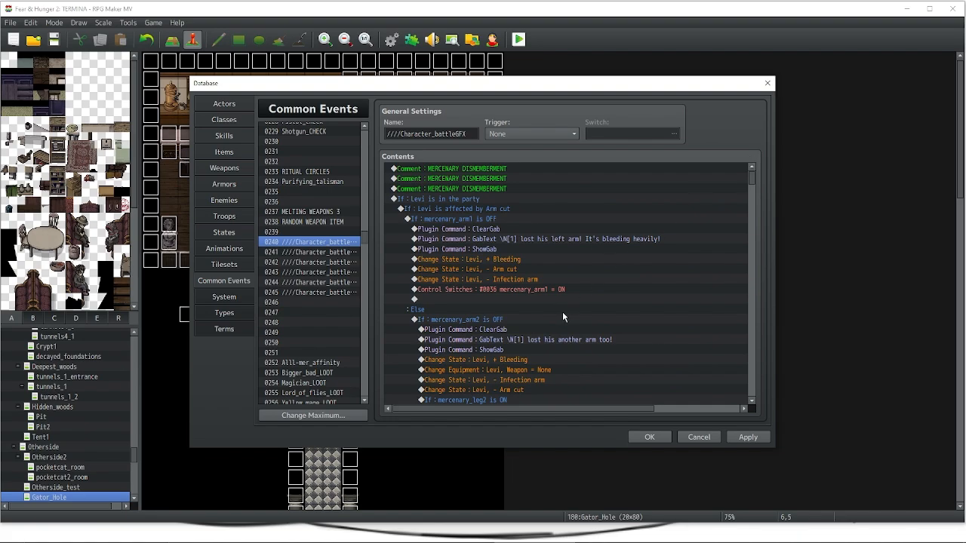
Inspect the \N[1] name code in Levi's left-arm-loss GabText plugin command, and close it without saving
left_click(498, 238)
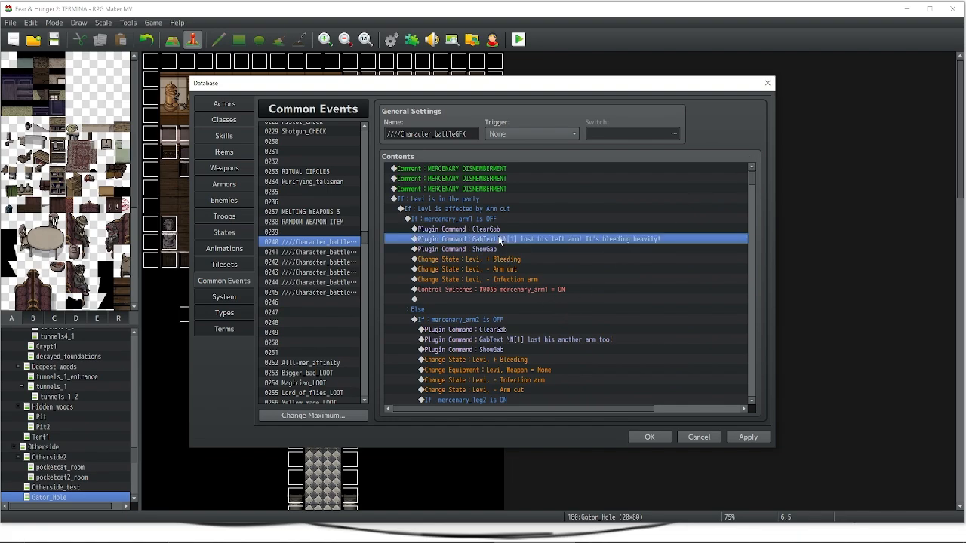
right_click(554, 238)
left_click(583, 256)
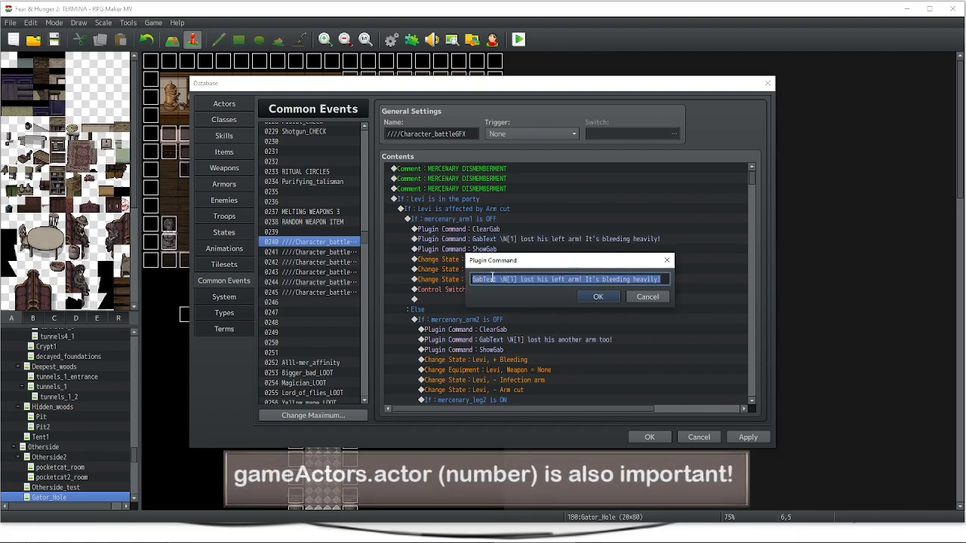
left_click_drag(498, 279, 515, 280)
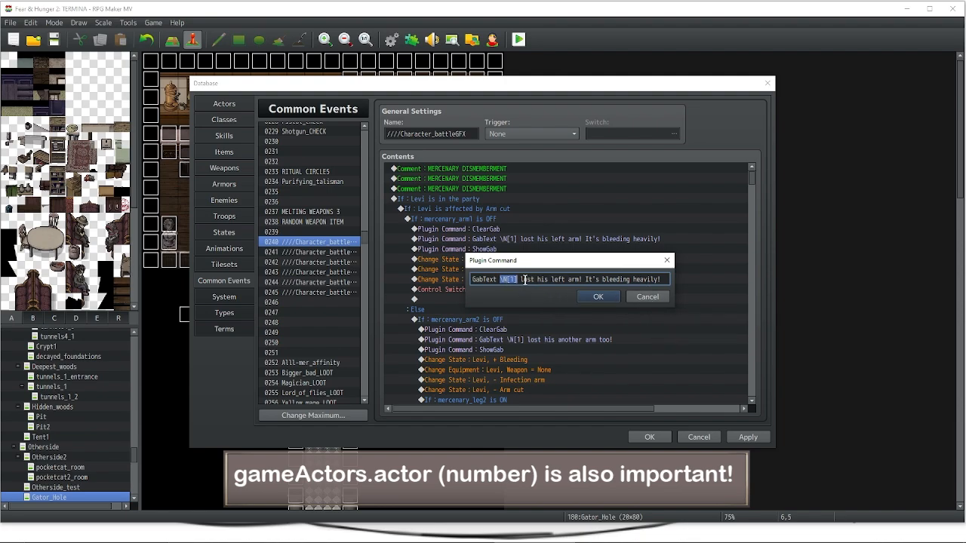
left_click(647, 296)
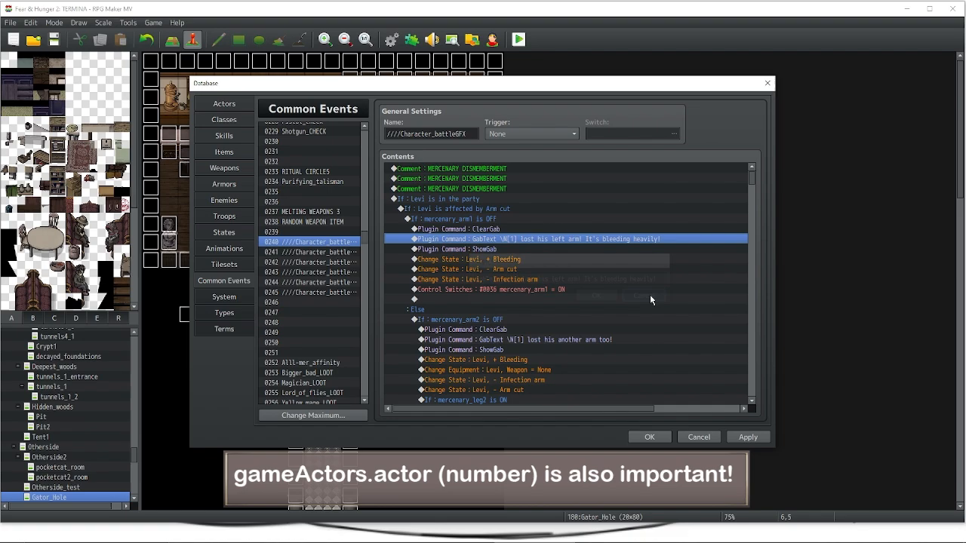
Display common event 0243 and inspect the \N[4] name code in Daan's left-arm-loss GabText command without saving
left_click(323, 273)
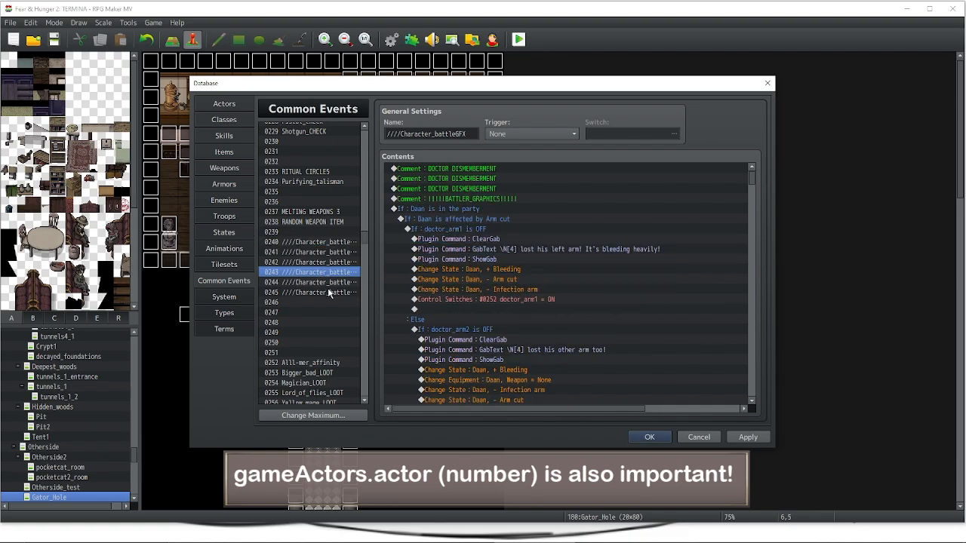
left_click(484, 250)
right_click(485, 256)
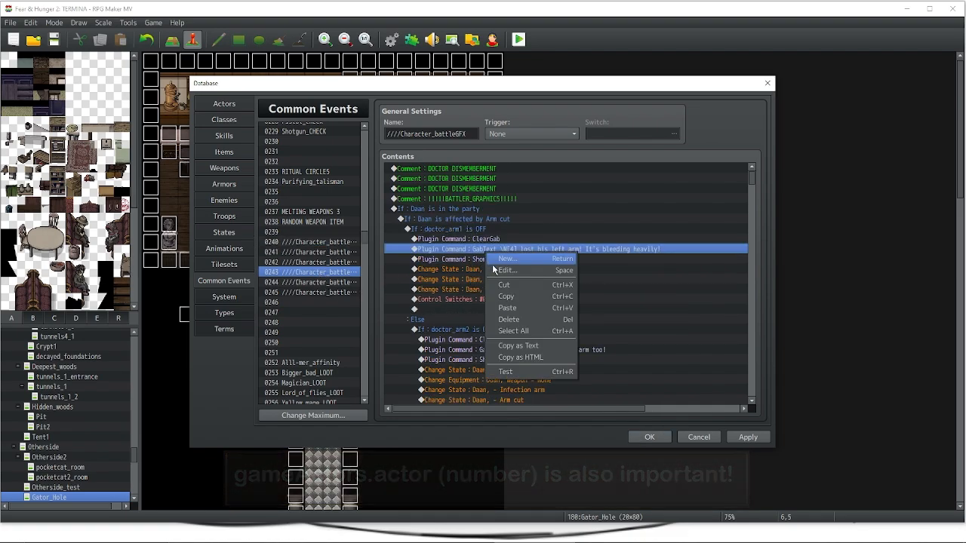
left_click(539, 256)
left_click_drag(502, 279, 521, 280)
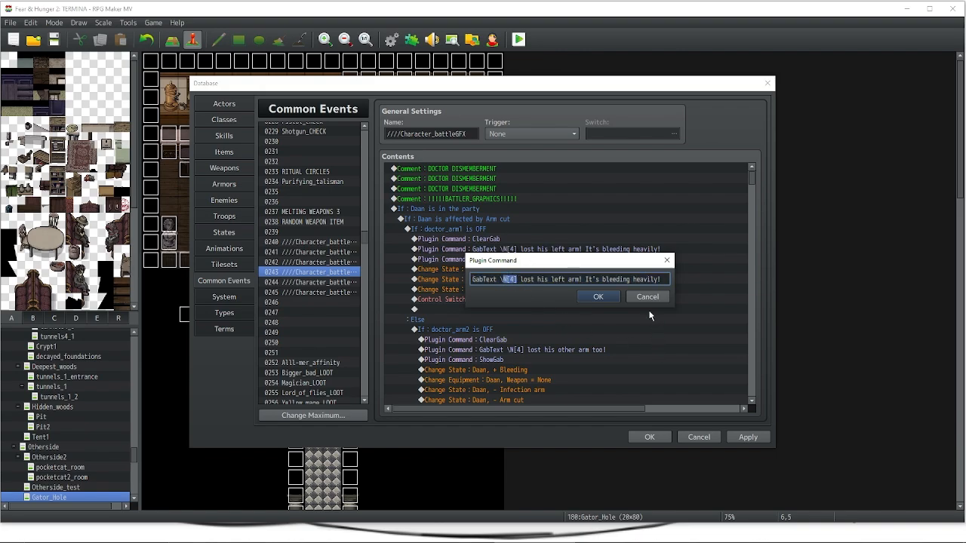
left_click(647, 296)
Return to common event 0240 and examine Levi's one-armed weapon checks, from the Lugr Pistol through Longinus, Gaelian greatsword and Miasma
left_click(327, 241)
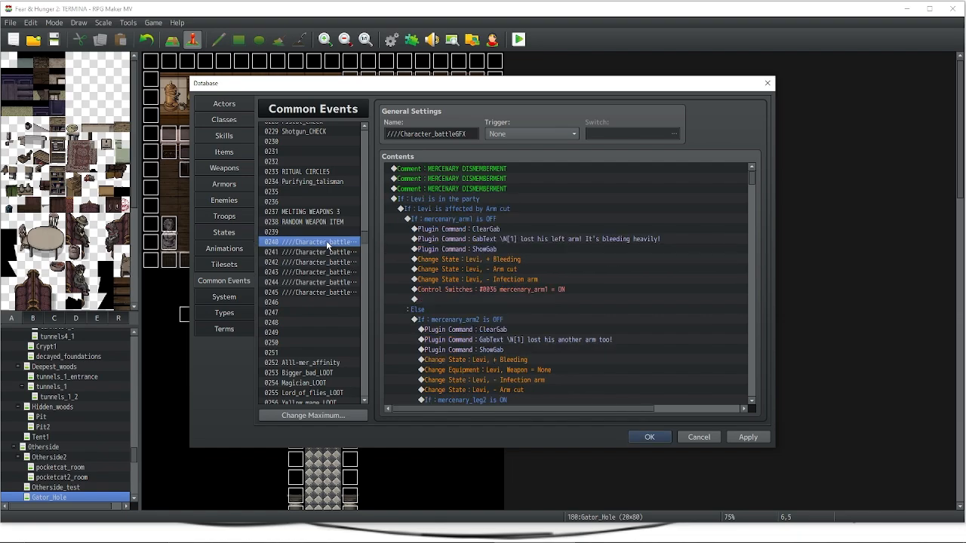
left_click_drag(751, 174, 755, 196)
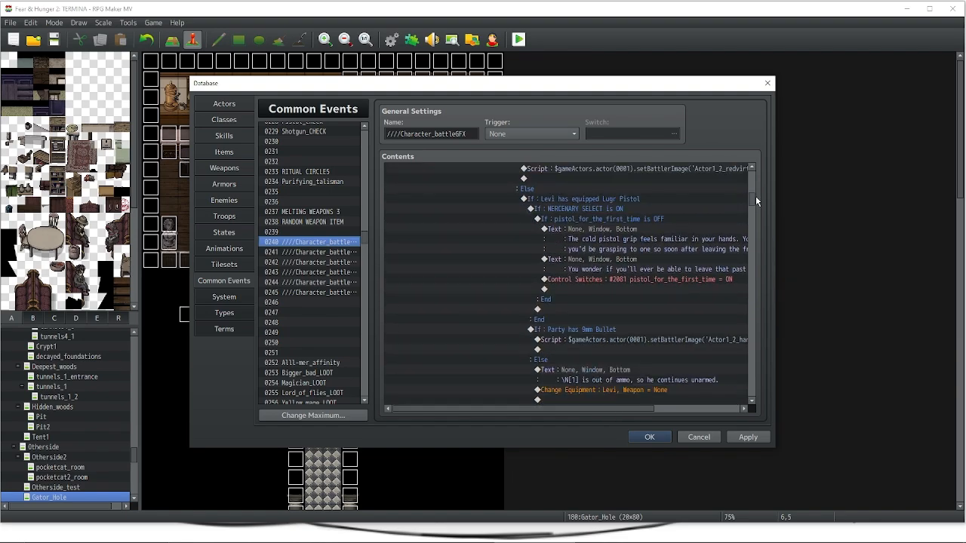
scroll(756, 195, "down", 1)
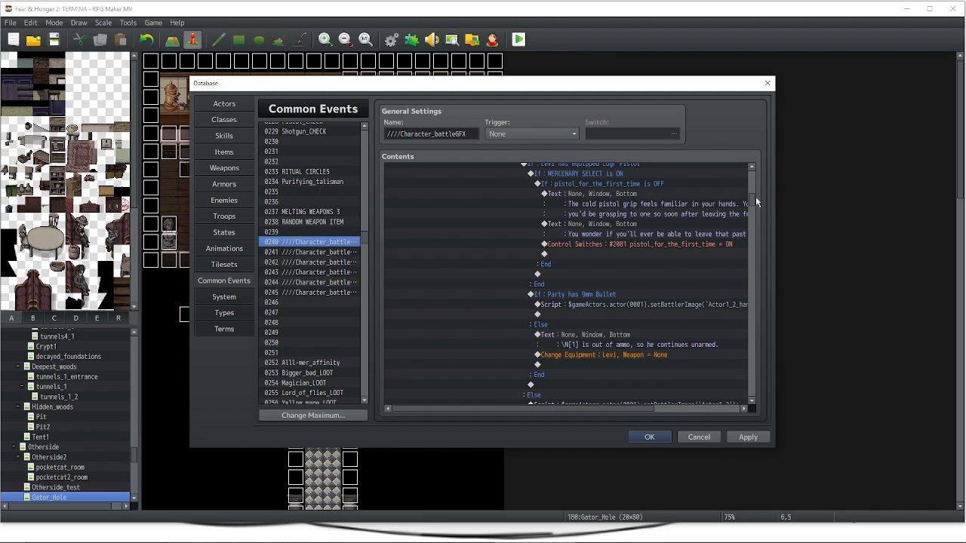
scroll(755, 196, "down", 1)
left_click_drag(755, 197, 752, 212)
left_click_drag(633, 407, 722, 407)
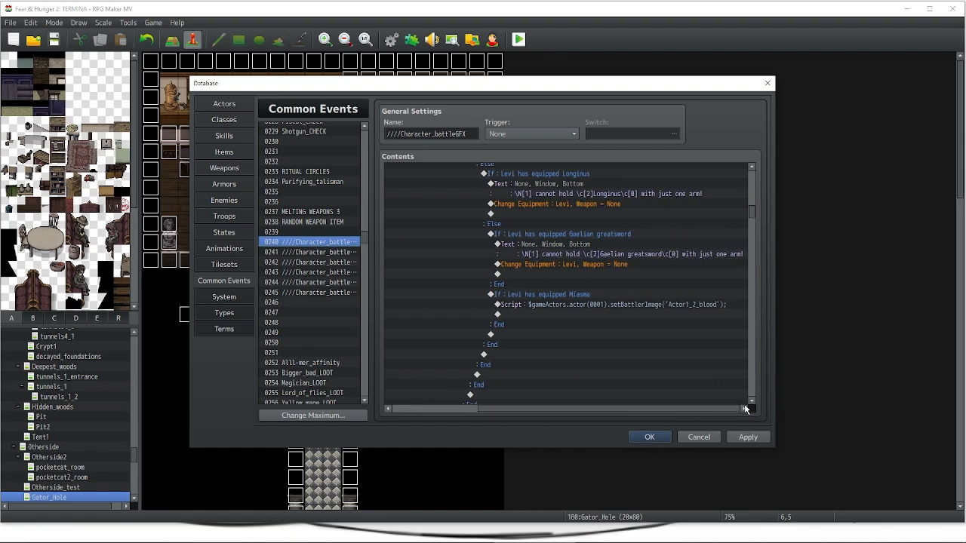
left_click(554, 294)
scroll(543, 286, "up", 3)
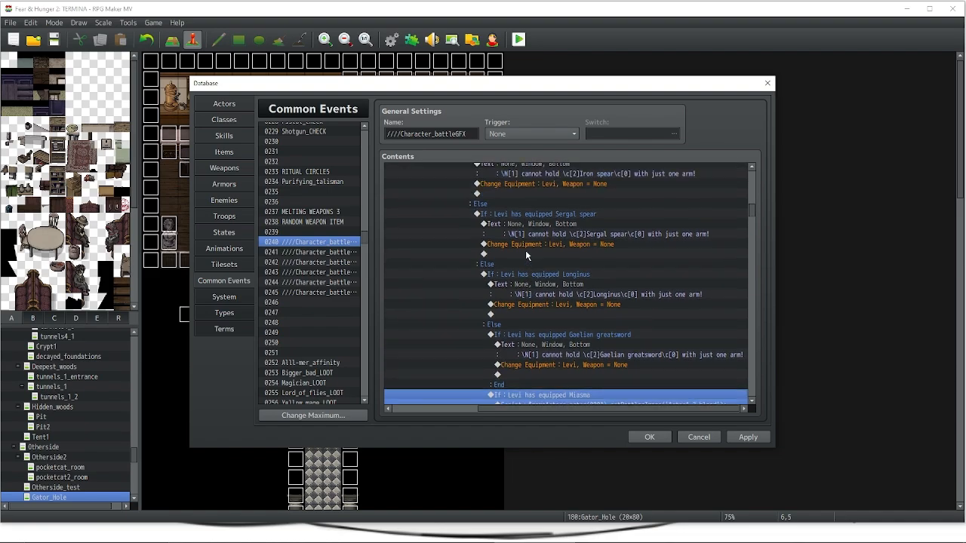
scroll(526, 255, "up", 4)
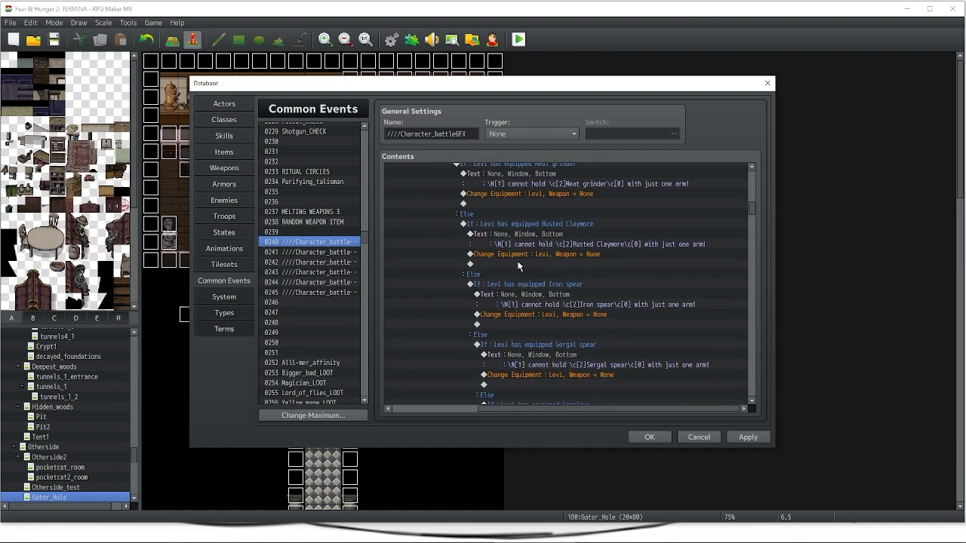
Find Levi's Blood sword check in the event and select its setBattlerImage script command
left_click_drag(753, 212, 747, 197)
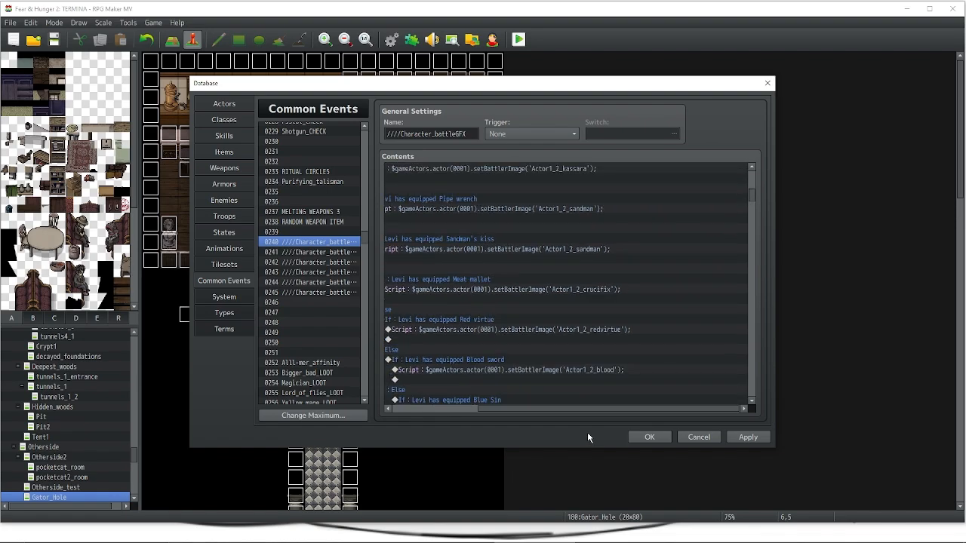
left_click_drag(489, 410, 404, 408)
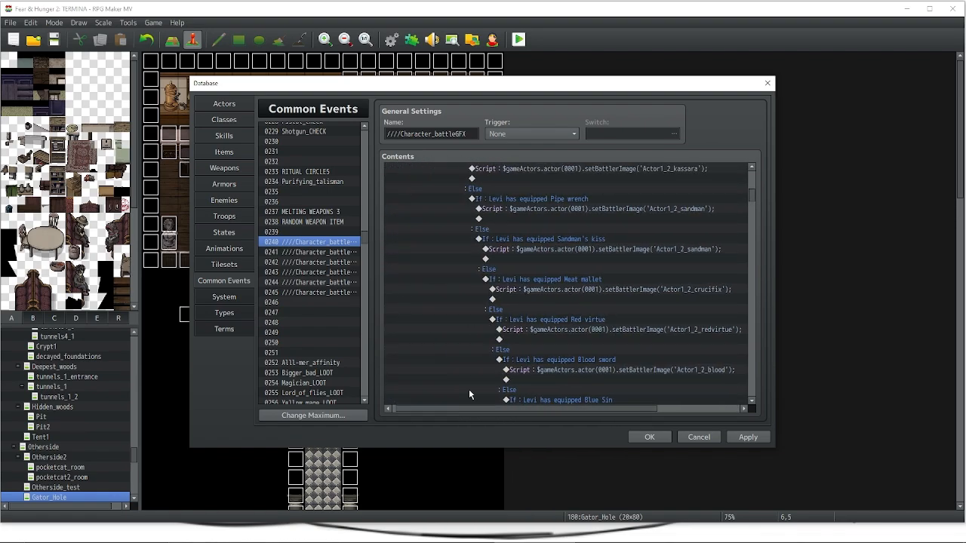
scroll(528, 377, "down", 5)
left_click(520, 311)
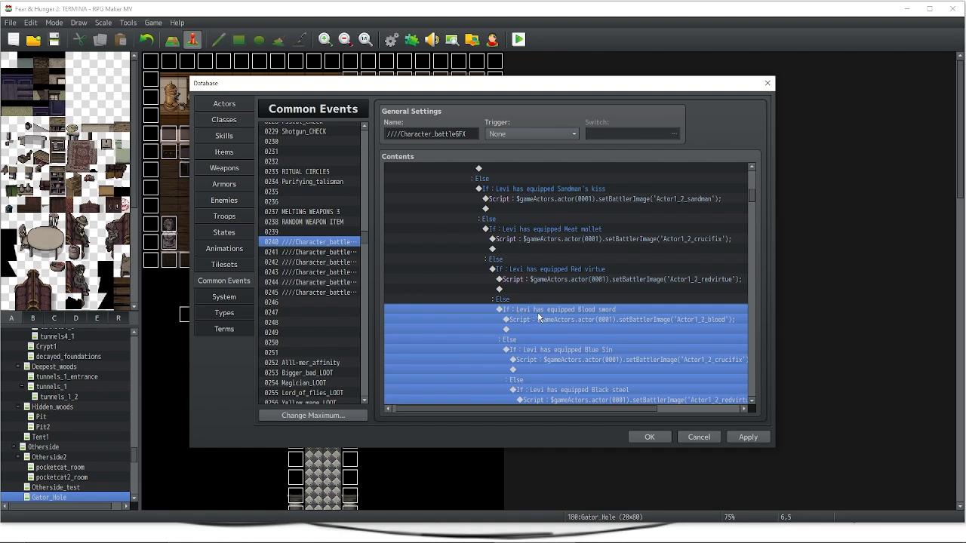
left_click(574, 317)
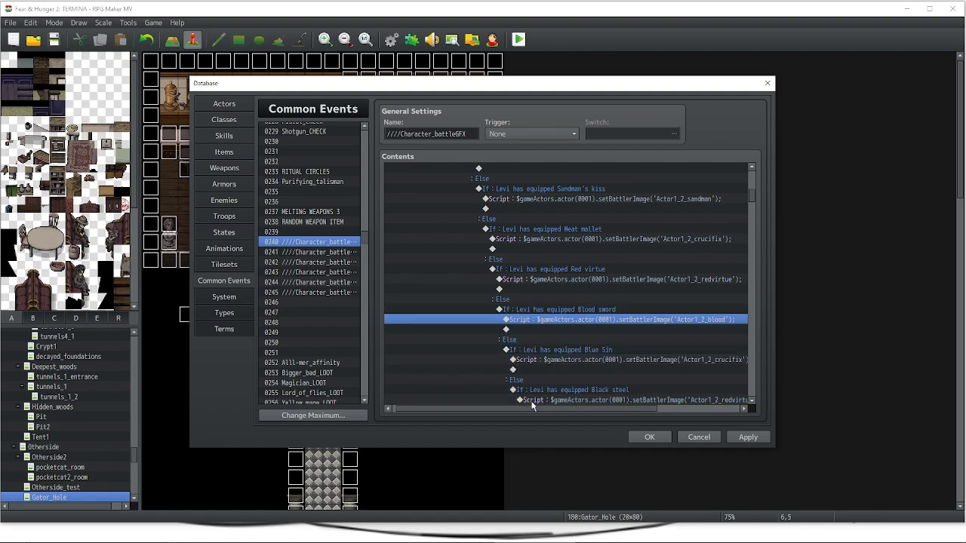
left_click_drag(526, 409, 573, 408)
Inspect the actor number 0001 and the battler image 'Actor1_2_blood' in the Blood sword script, and close it without saving
right_click(505, 329)
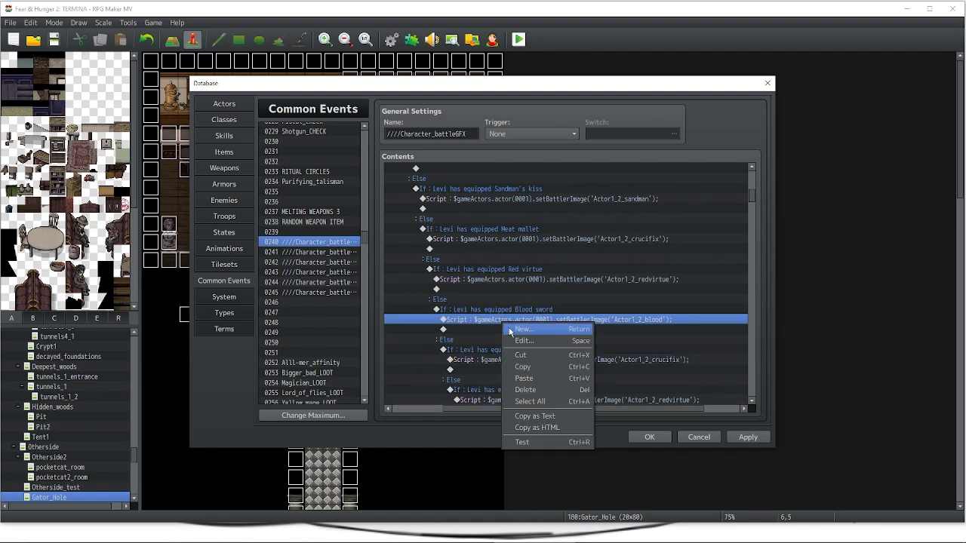
left_click(518, 337)
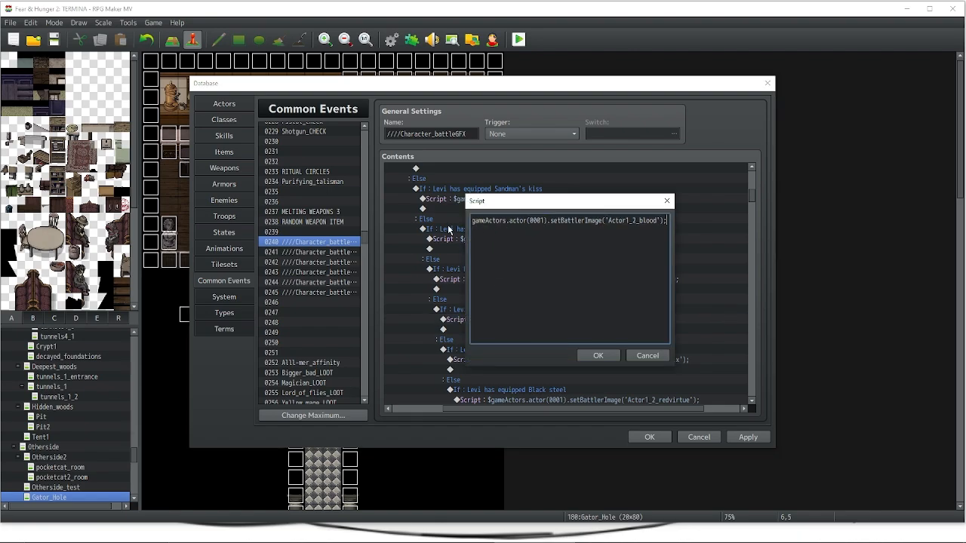
left_click_drag(485, 220, 528, 221)
left_click(485, 221)
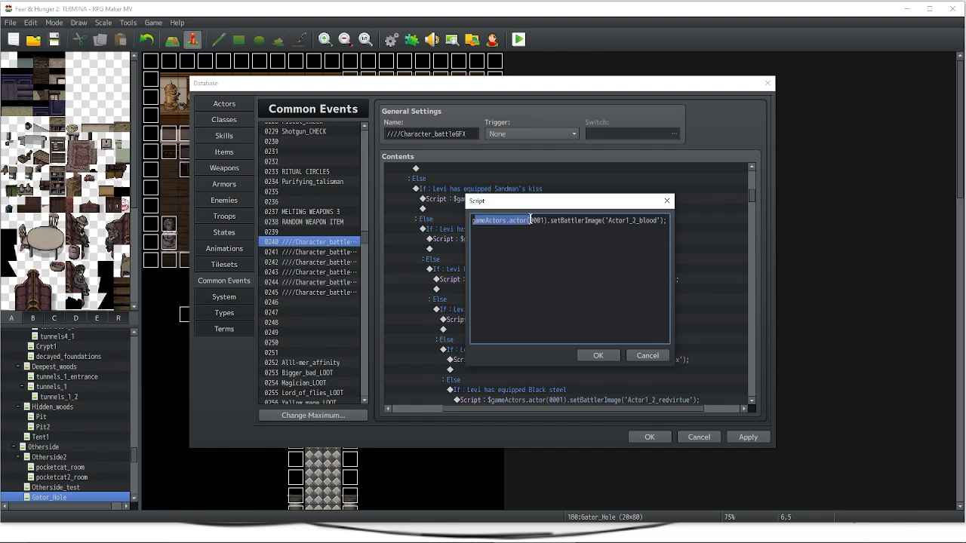
left_click(530, 221)
double_click(530, 221)
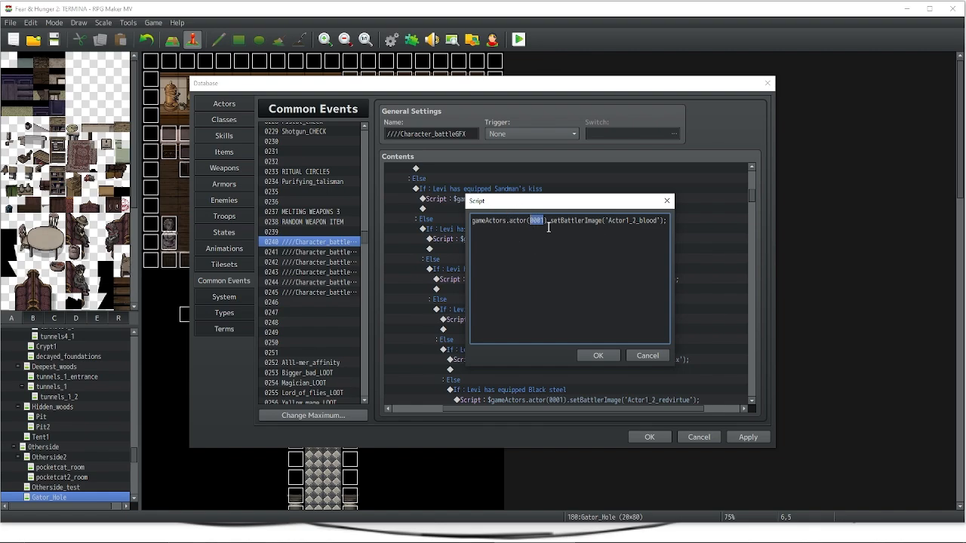
left_click_drag(560, 222, 663, 219)
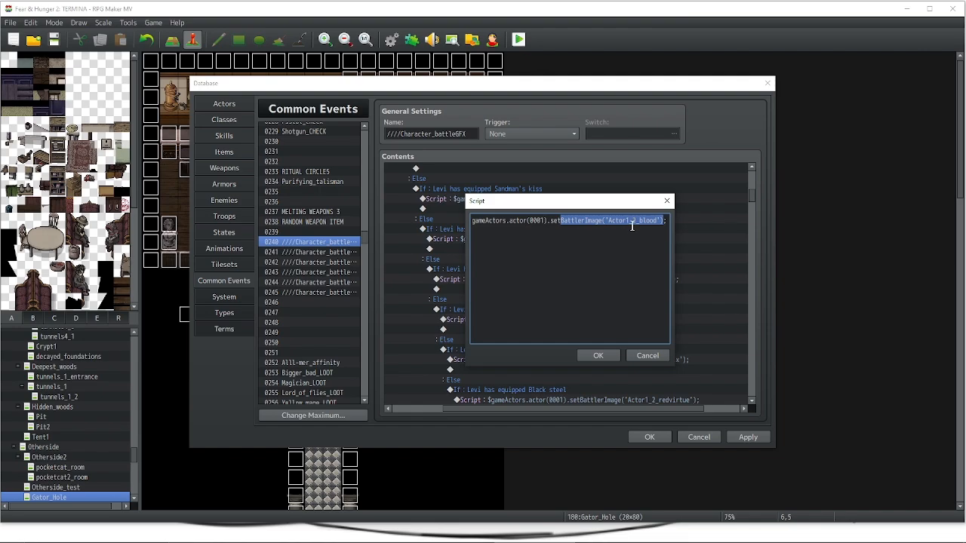
left_click(646, 357)
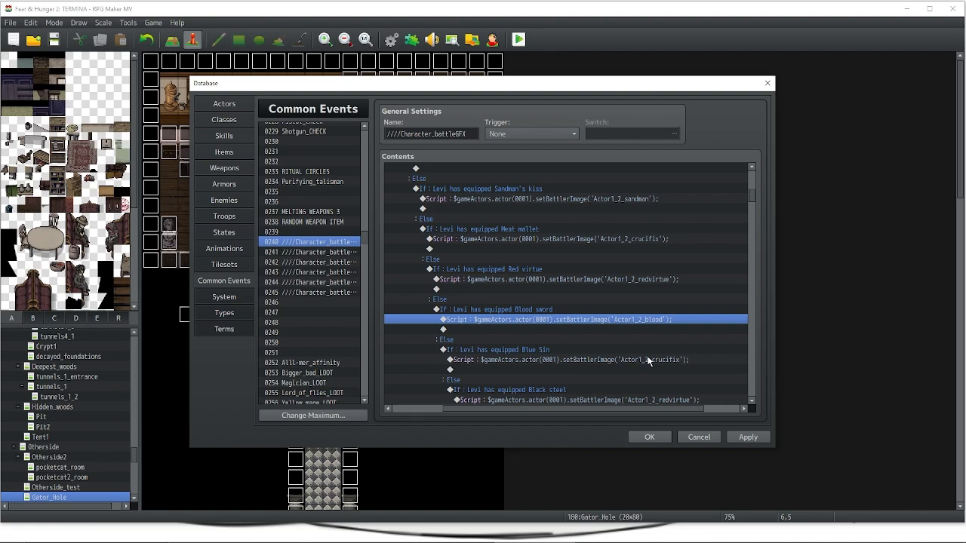
Compare the battler image scripts for Levi's other weapons, including Red virtue and the Axe's 'Actor1_2_handgun'
scroll(577, 230, "up", 3)
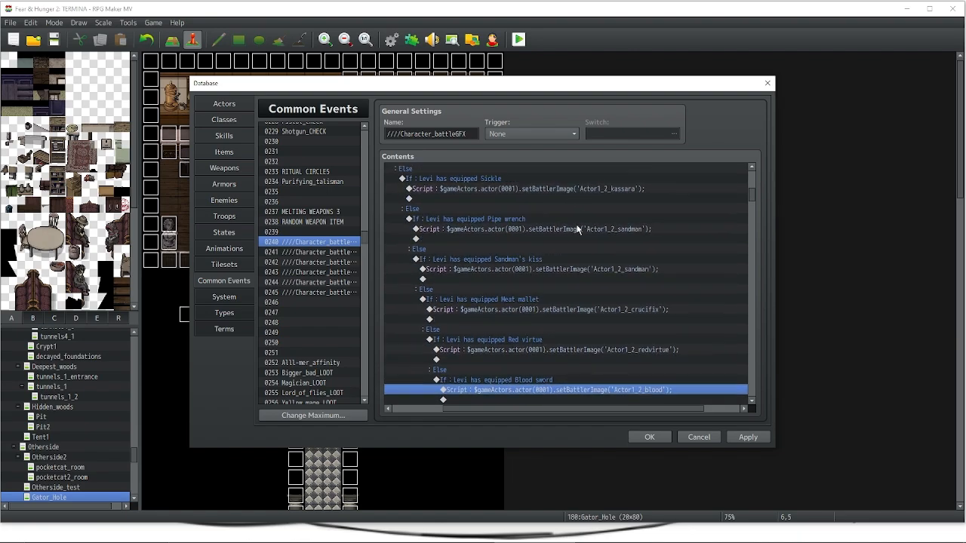
scroll(572, 352, "down", 2)
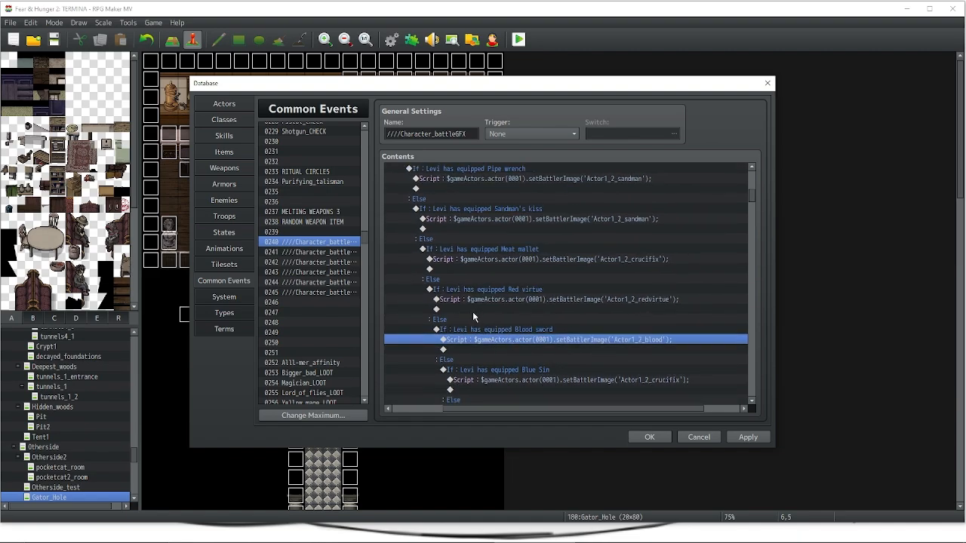
left_click(653, 300)
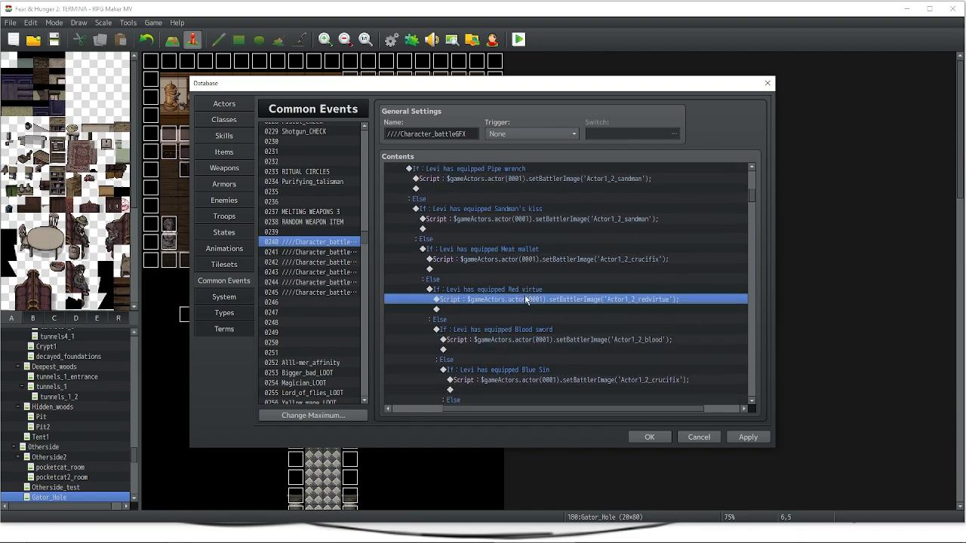
left_click(752, 169)
left_click(752, 169)
left_click_drag(752, 169, 752, 169)
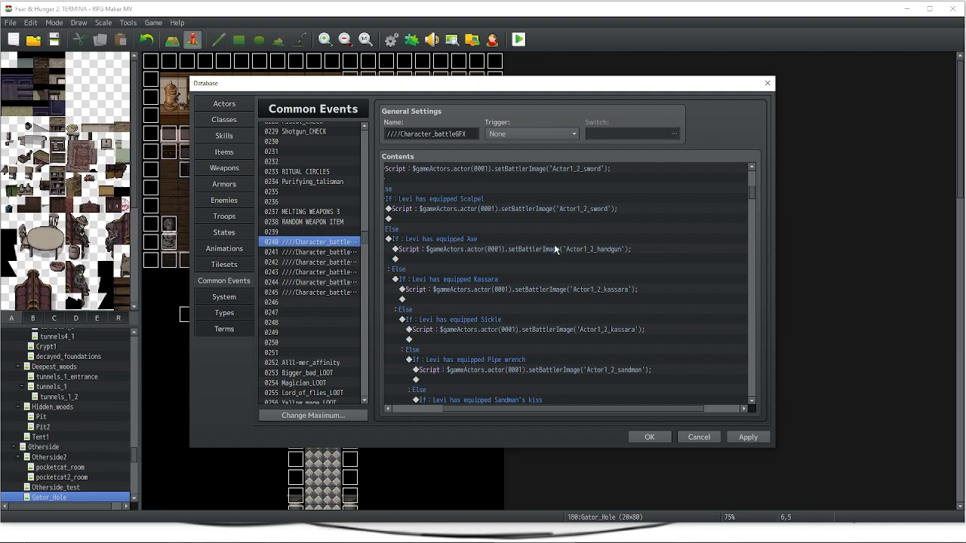
left_click(611, 253)
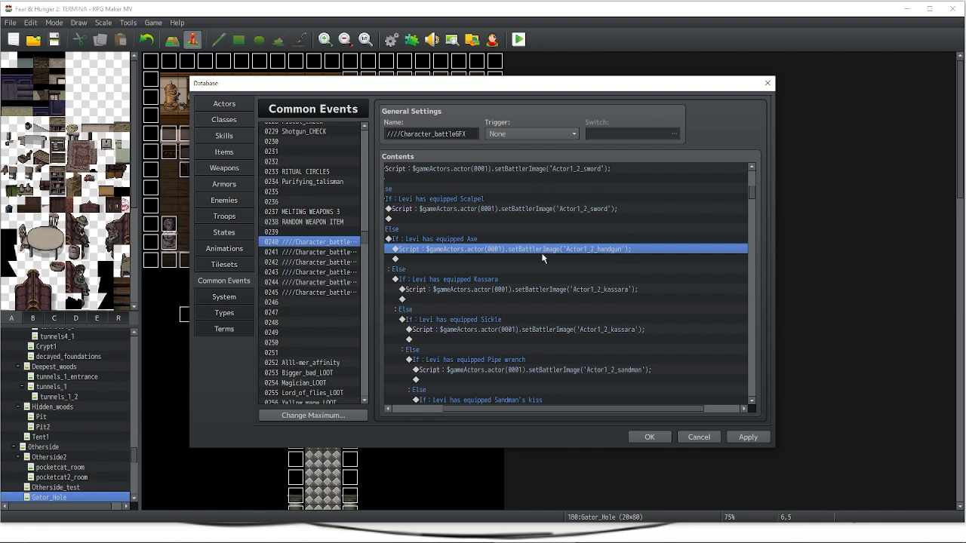
scroll(541, 257, "up", 4)
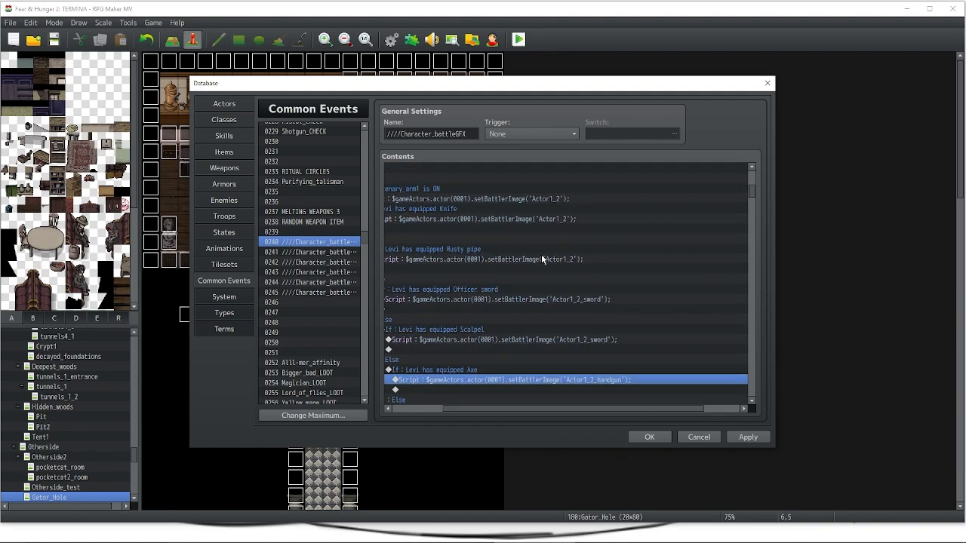
scroll(541, 259, "down", 4)
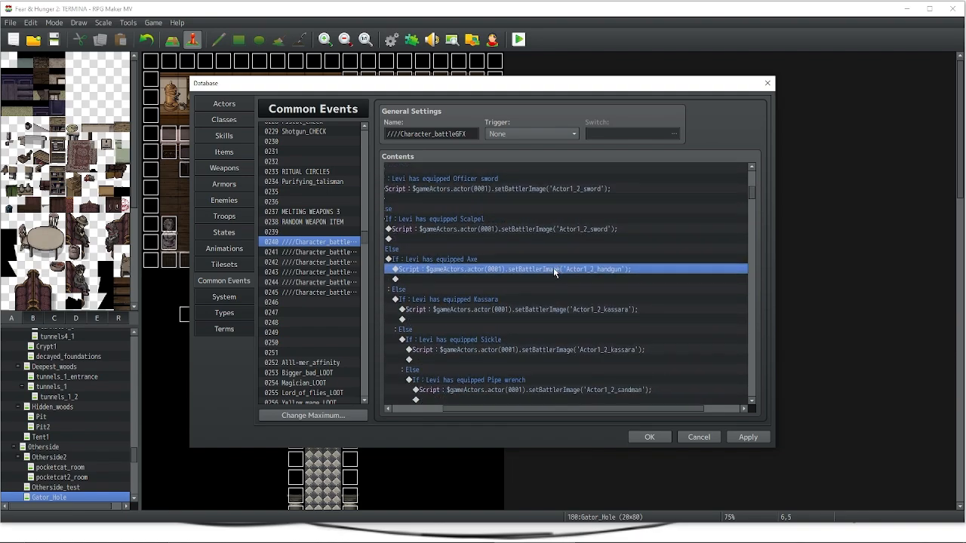
Compare the setBattlerImage scripts for Levi's weapons from Sickle and Pipe wrench through Black steel
scroll(554, 272, "down", 5)
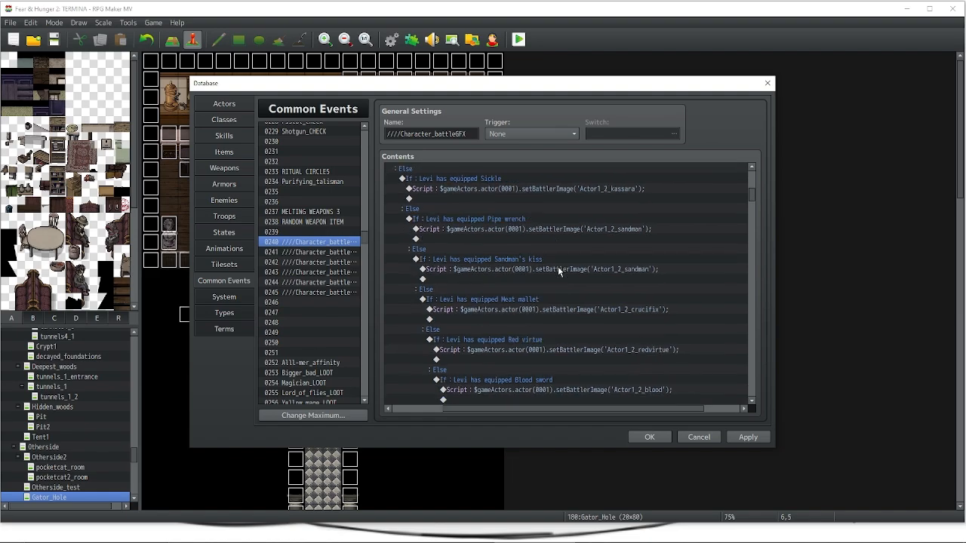
scroll(557, 269, "down", 3)
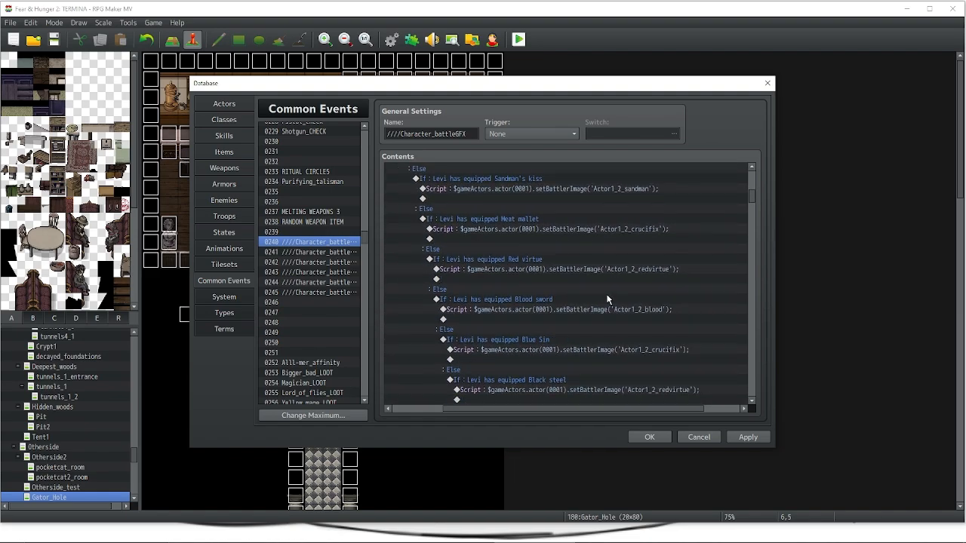
scroll(611, 301, "down", 1)
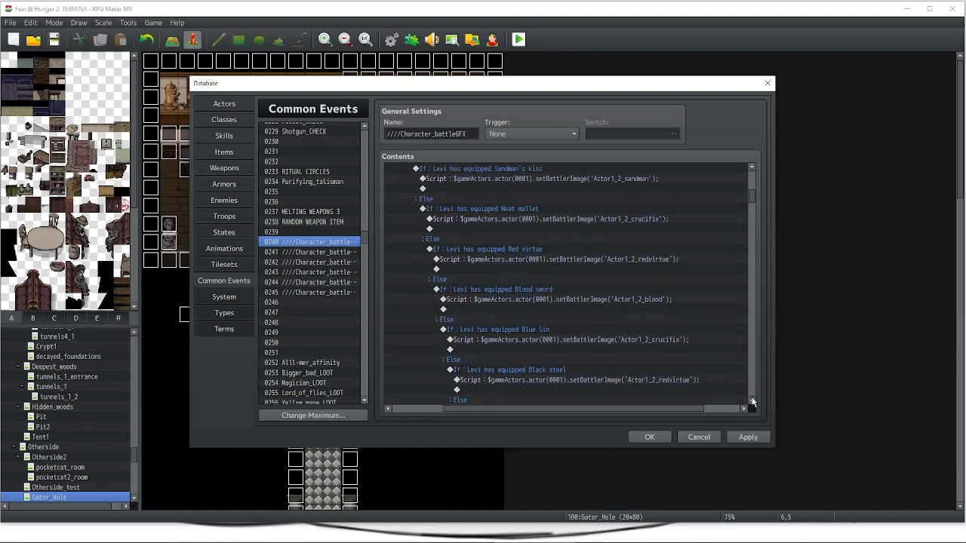
left_click_drag(752, 401, 752, 401)
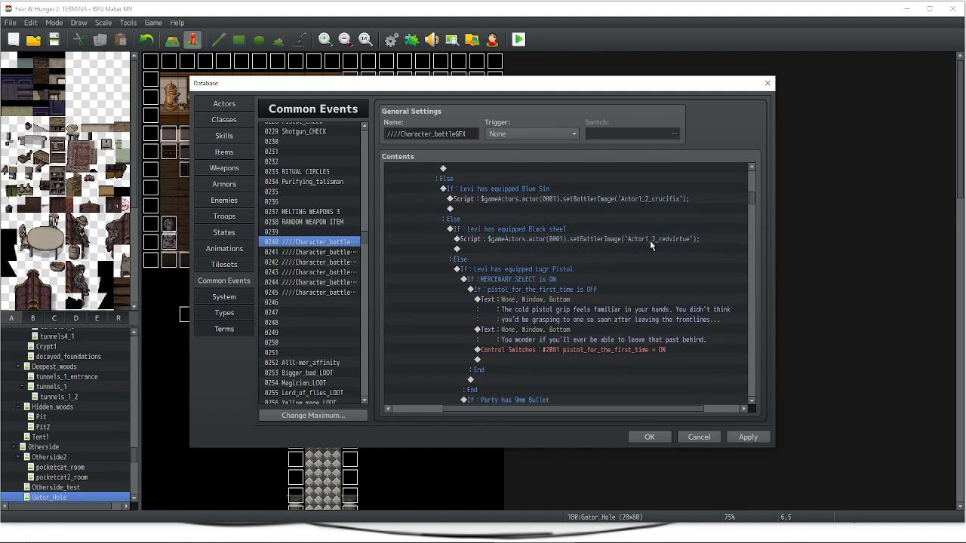
scroll(603, 245, "down", 3)
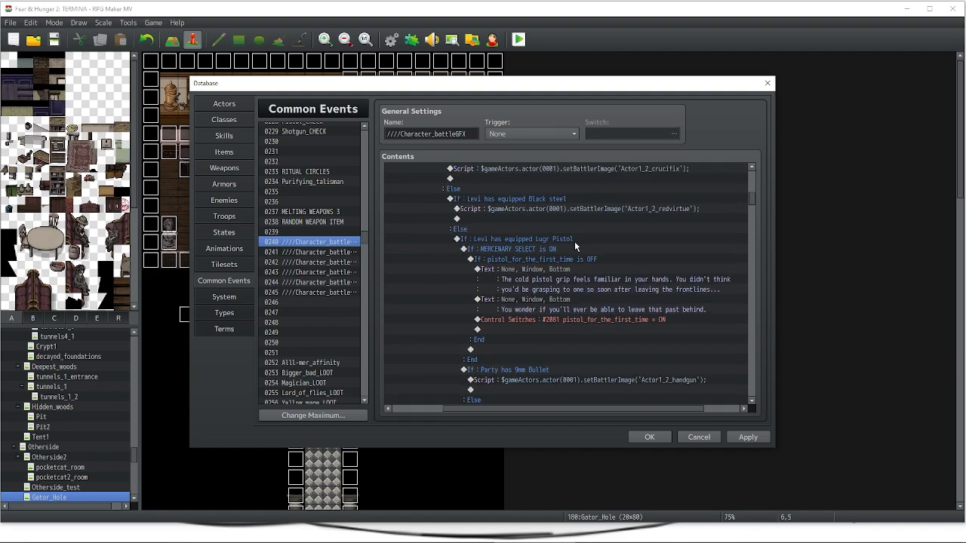
Examine Levi's Lugr Pistol ammo check and the one-arm restrictions for Mauler, Bayonet, Rifle .303 Mk I and 12-gauge Trenchgun
scroll(579, 252, "down", 5)
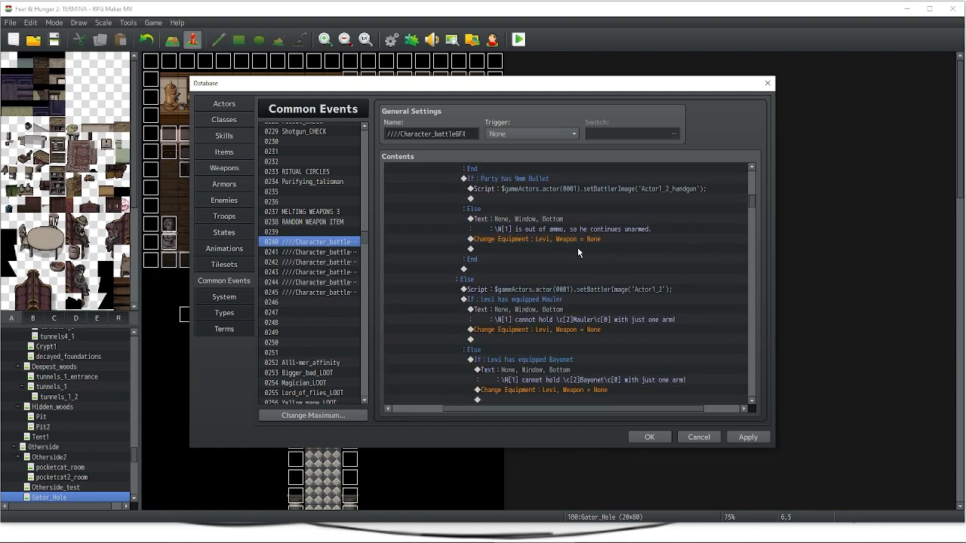
scroll(575, 251, "down", 2)
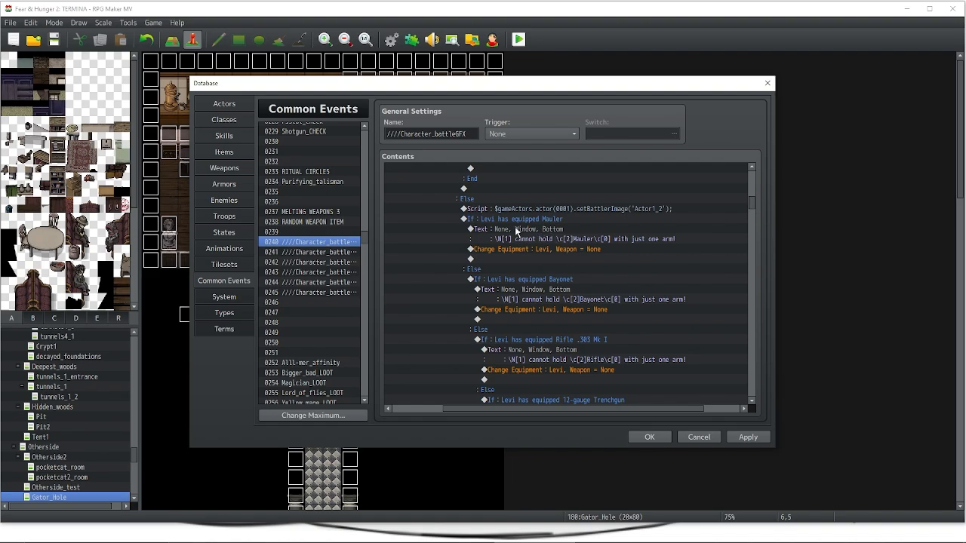
scroll(516, 232, "down", 1)
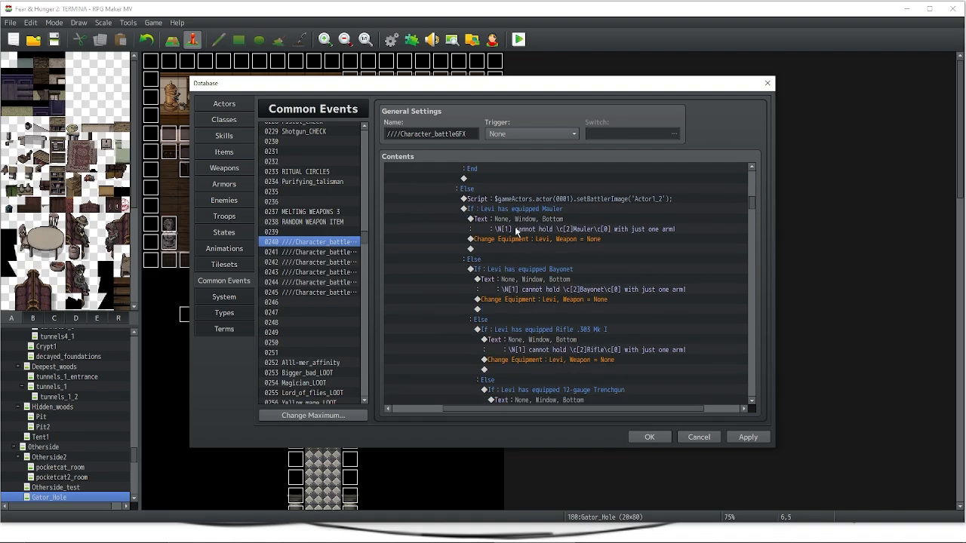
scroll(508, 212, "down", 1)
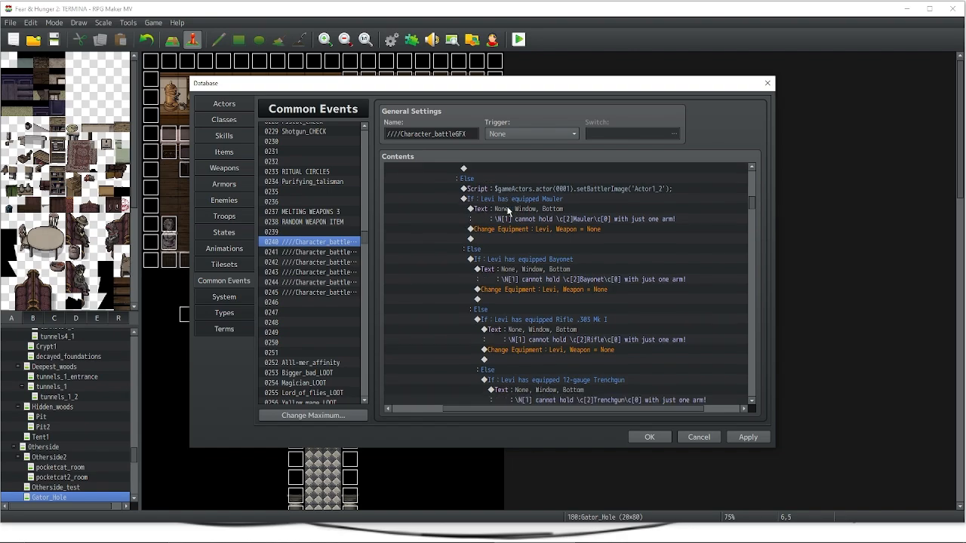
left_click(510, 199)
scroll(521, 220, "down", 3)
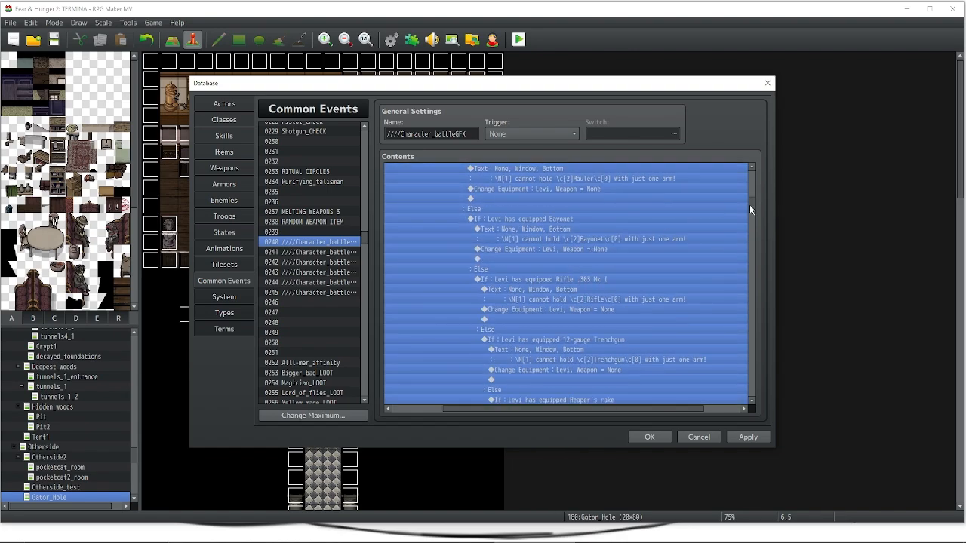
Inspect Levi's Gaelian greatsword restriction and the battler image script in the Miasma check beneath it
left_click_drag(749, 204, 755, 212)
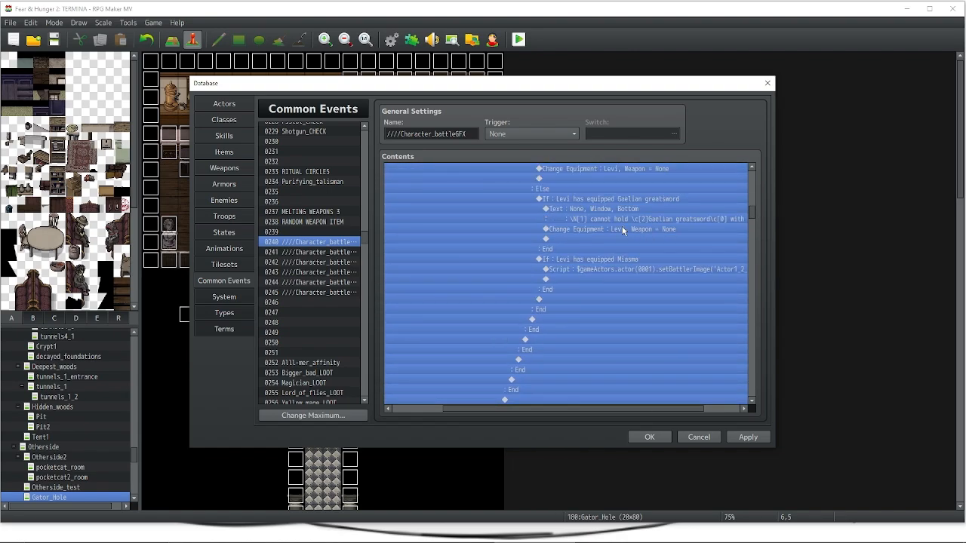
left_click(587, 200)
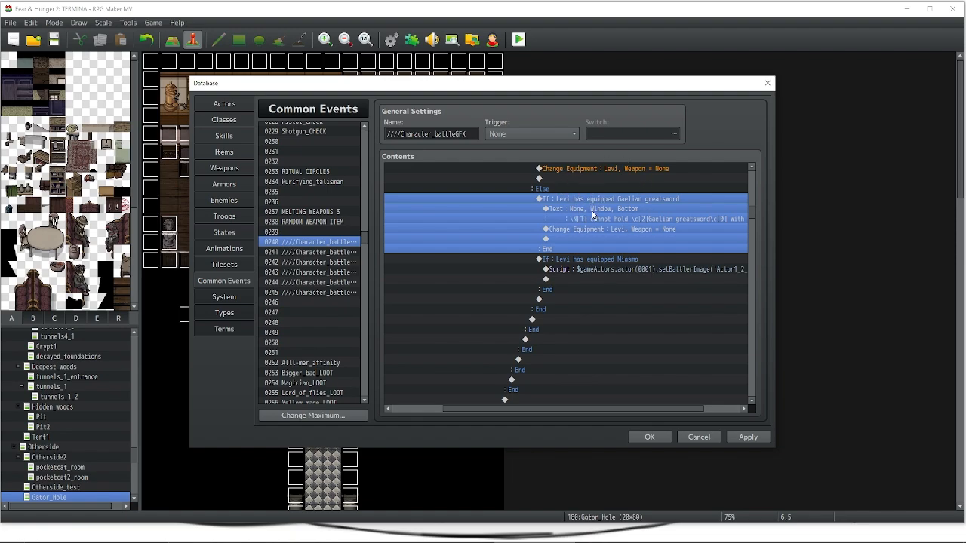
scroll(594, 221, "up", 3)
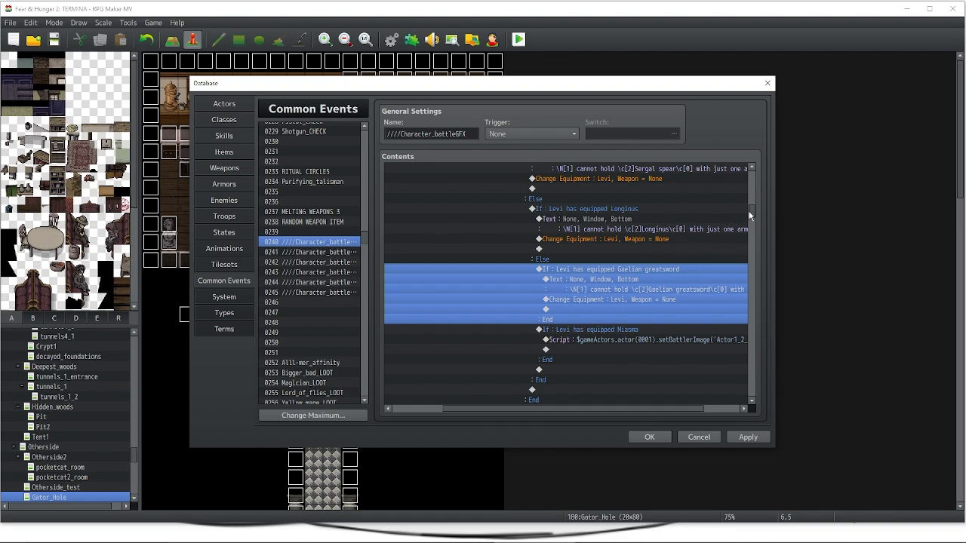
scroll(642, 408, "right", 1)
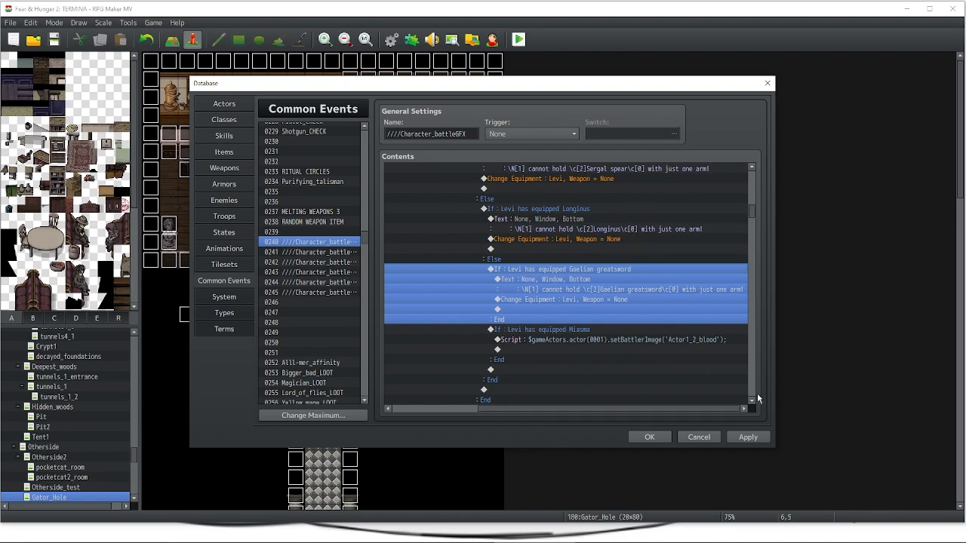
left_click(689, 339)
scroll(660, 415, "left", 3)
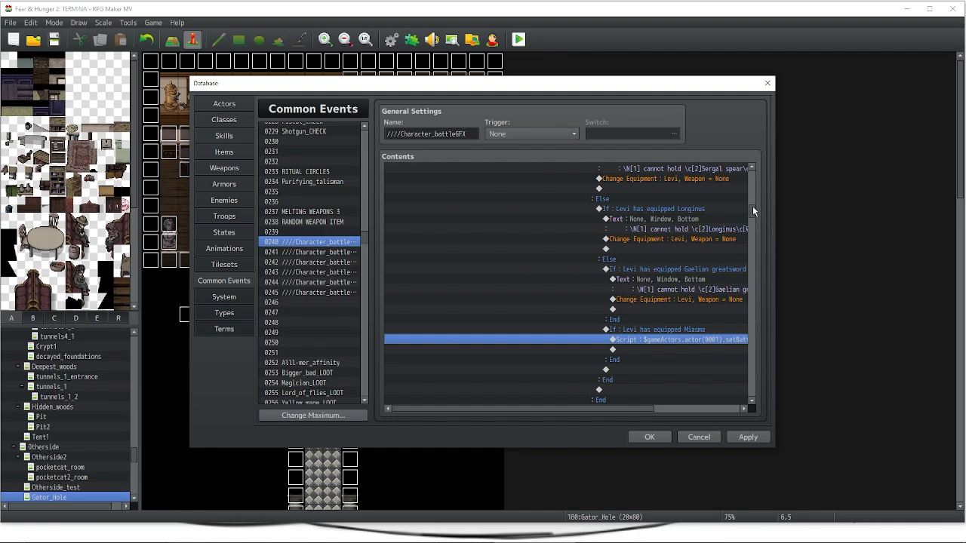
Examine Levi's 'Actor1_1' weapon battler scripts and the ACCURACY_BOOSTS section with its bare-fisted and melee proficiency checks
scroll(751, 208, "up", 10)
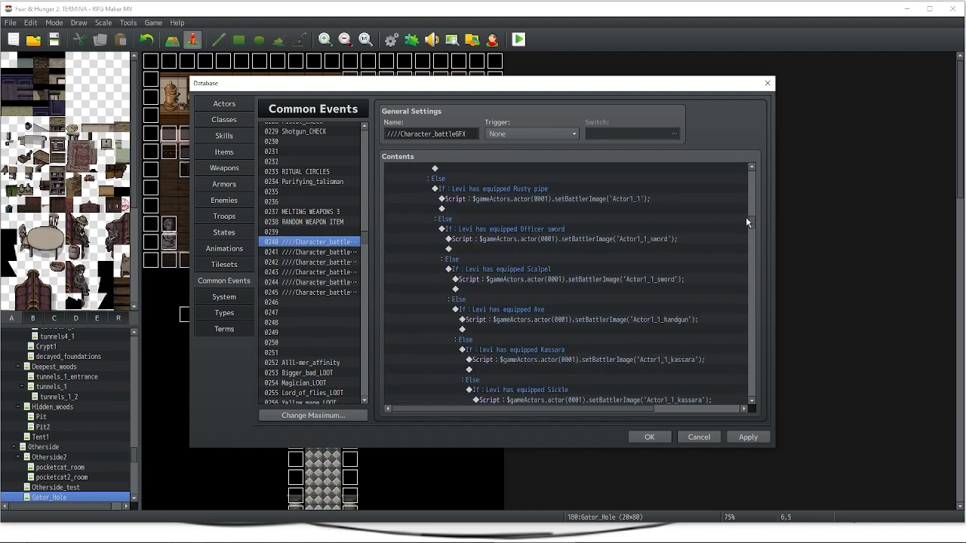
scroll(745, 217, "down", 3)
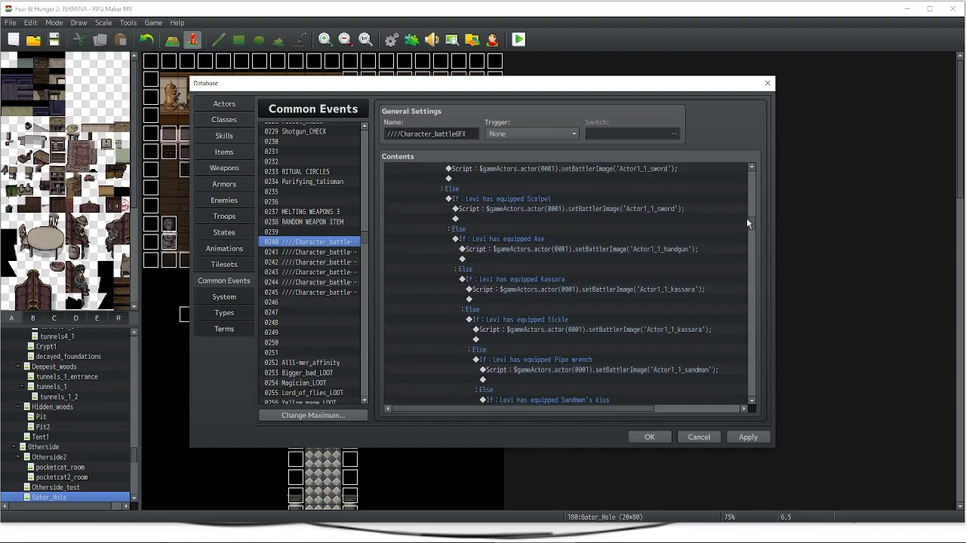
left_click_drag(747, 219, 746, 240)
scroll(746, 249, "down", 10)
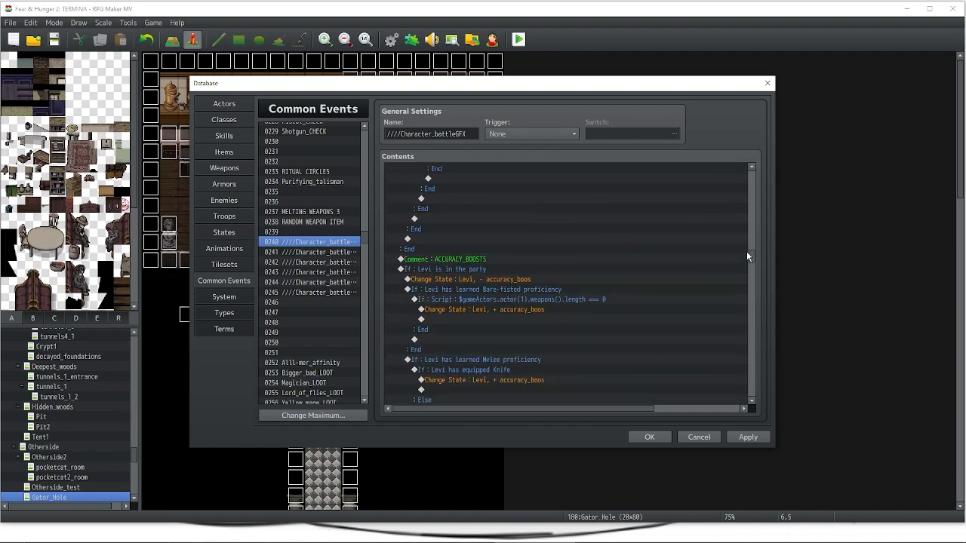
scroll(750, 253, "down", 4)
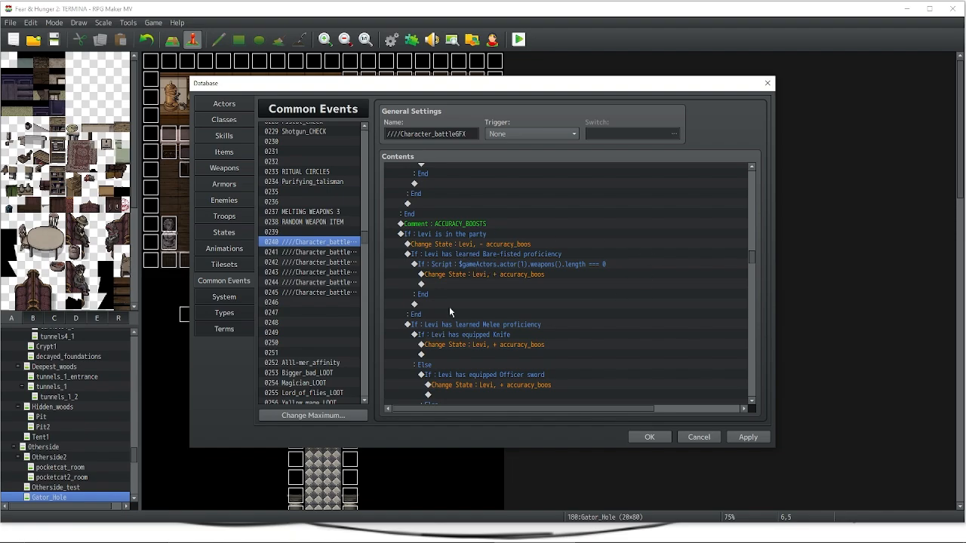
scroll(448, 306, "down", 3)
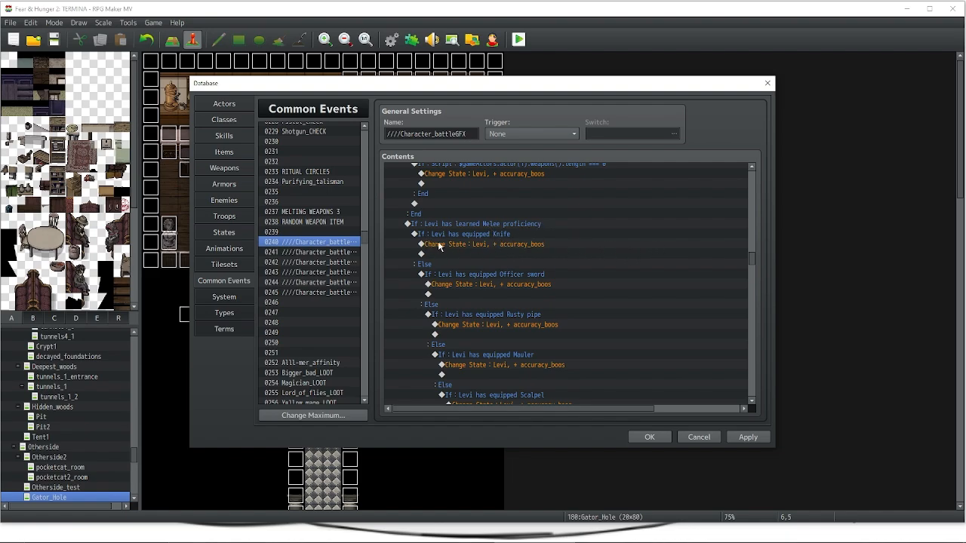
Return to Levi's Miasma check and review the preceding one-arm restrictions back up to the Lugr Pistol check
left_click_drag(757, 261, 751, 213)
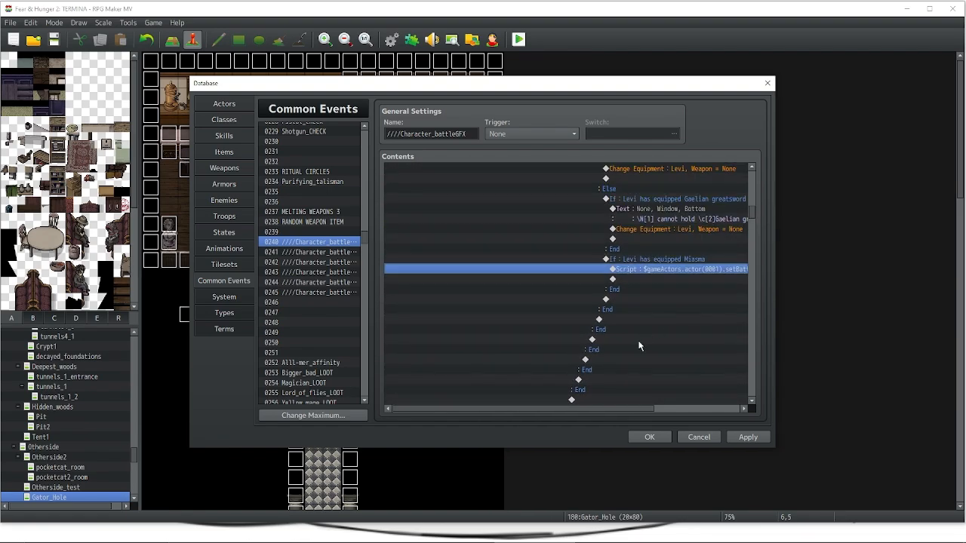
scroll(639, 356, "up", 2)
left_click_drag(647, 410, 749, 409)
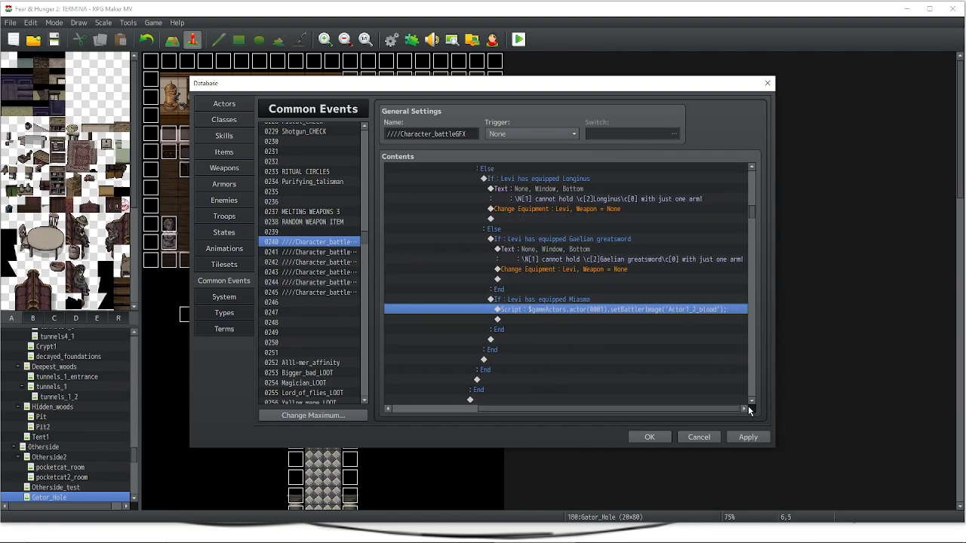
scroll(543, 291, "up", 4)
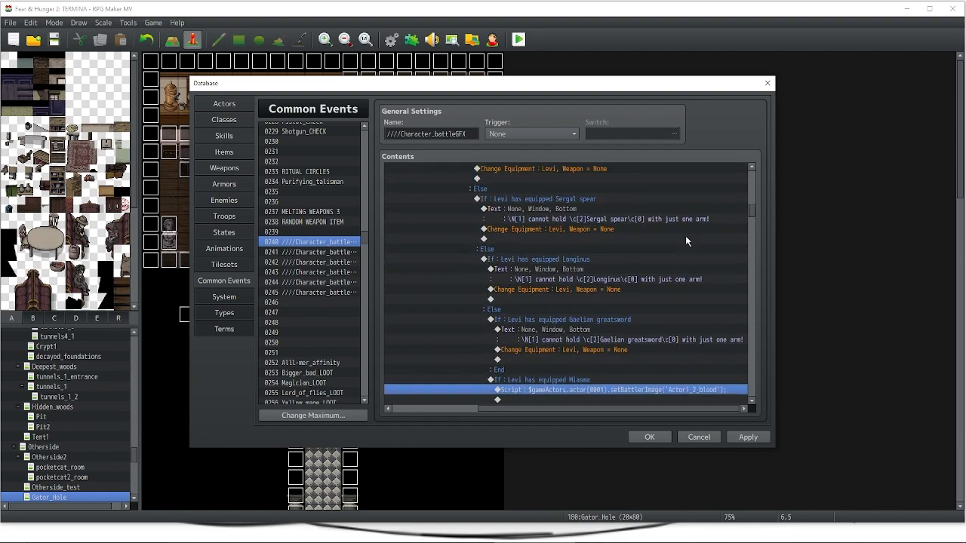
left_click(752, 166)
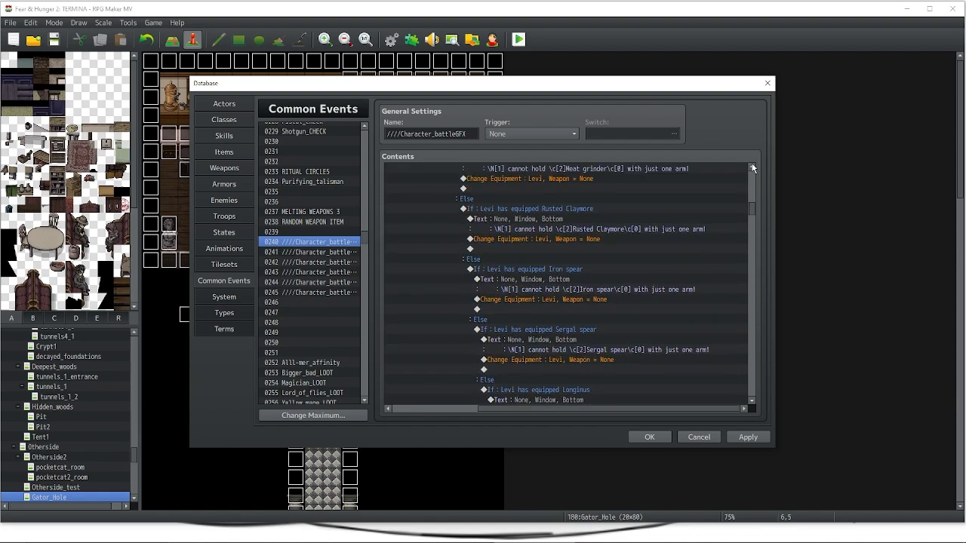
left_click_drag(752, 167, 751, 167)
scroll(553, 320, "up", 3)
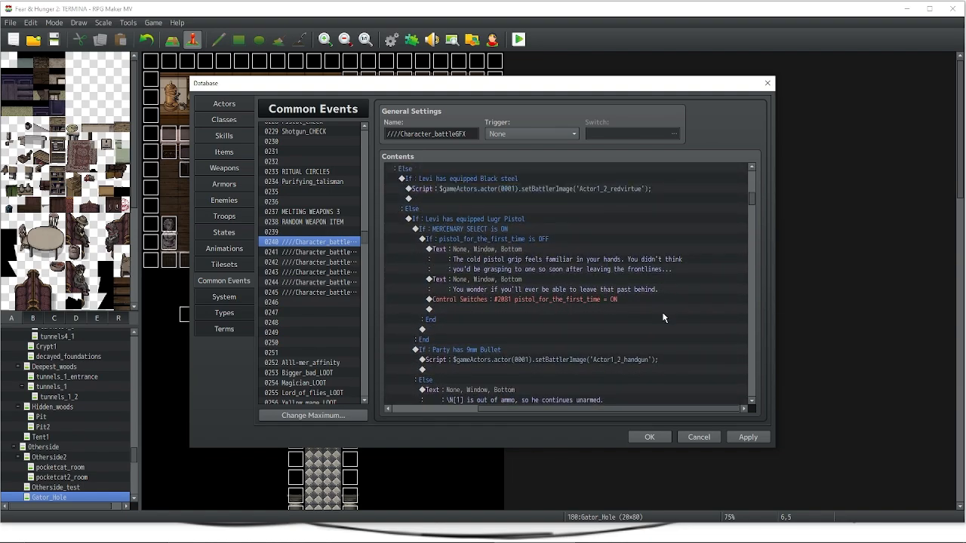
Insert a conditional branch on the empty line after the Miasma check, testing whether actor 0001 Levi has weapon 0005 Scalpel equipped
left_click_drag(754, 202, 757, 217)
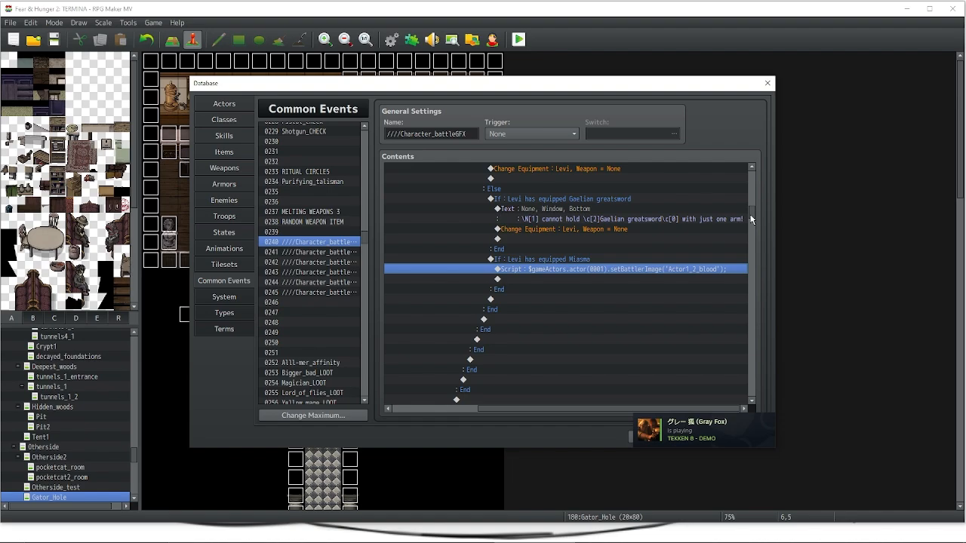
left_click(527, 298)
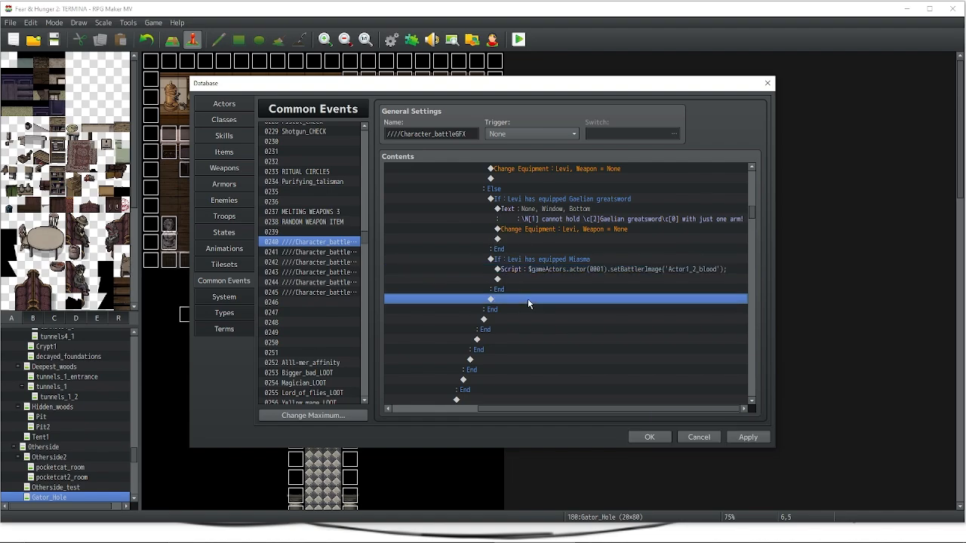
right_click(526, 299)
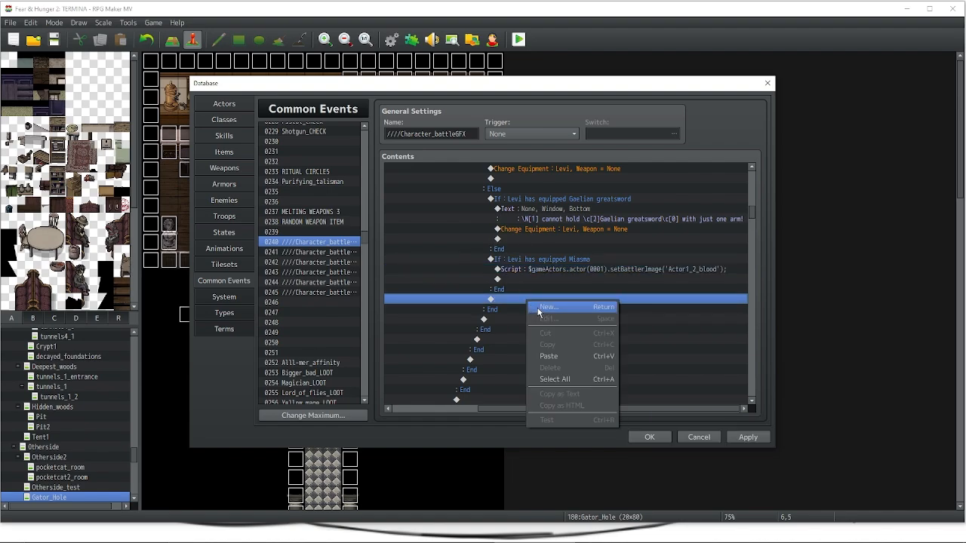
left_click(538, 308)
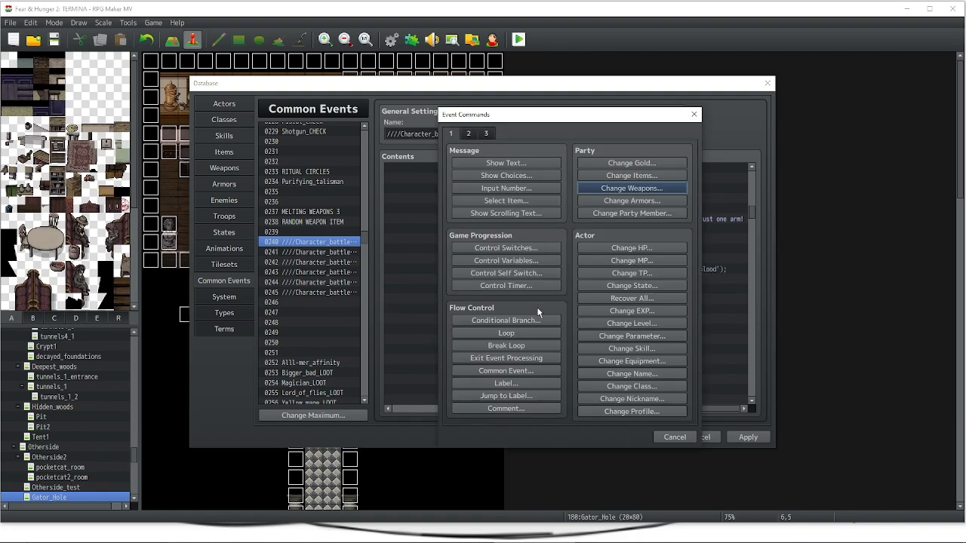
left_click(495, 320)
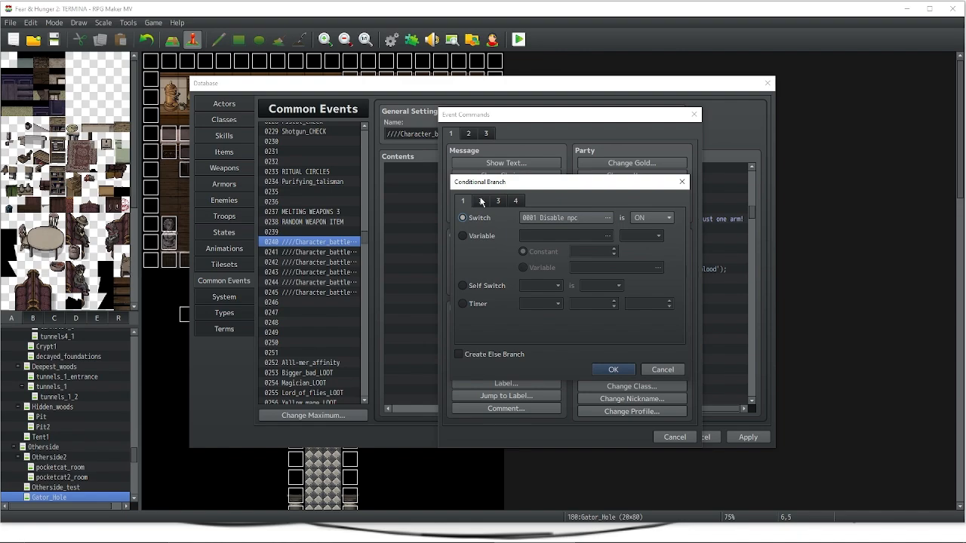
left_click(480, 201)
left_click(465, 218)
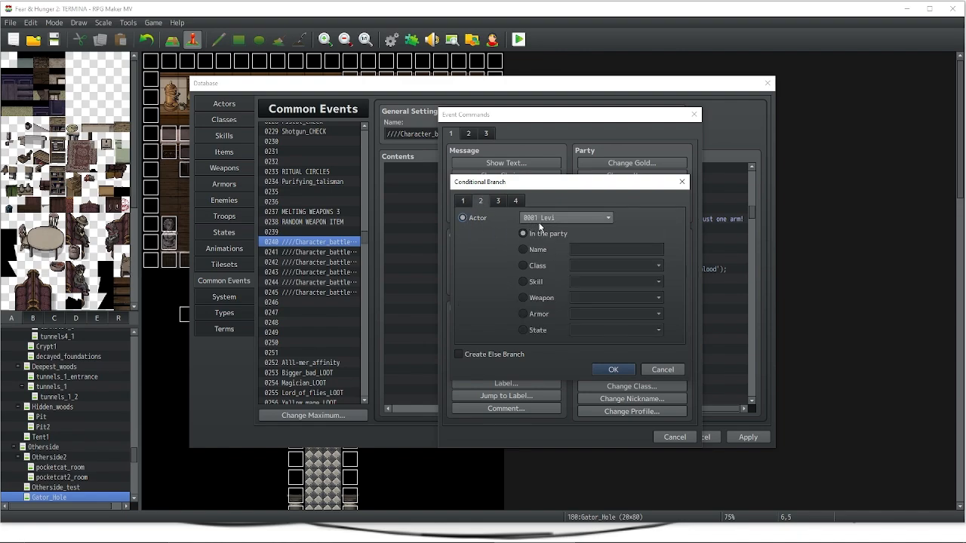
left_click(523, 298)
left_click(598, 299)
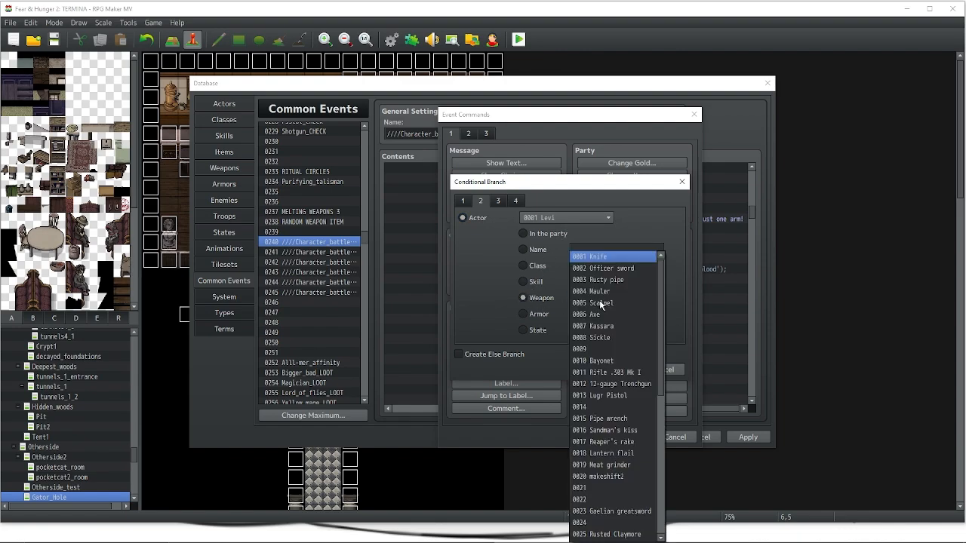
left_click(617, 302)
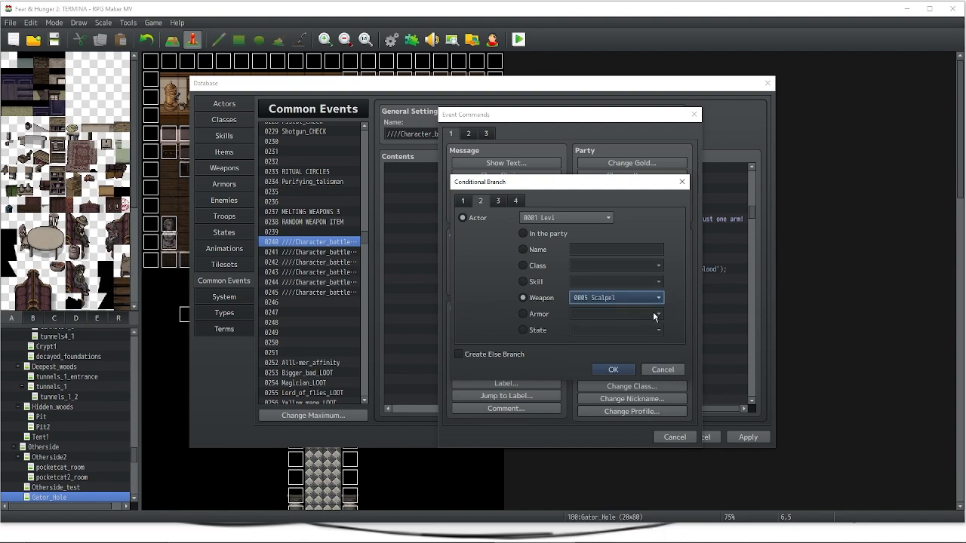
left_click(617, 369)
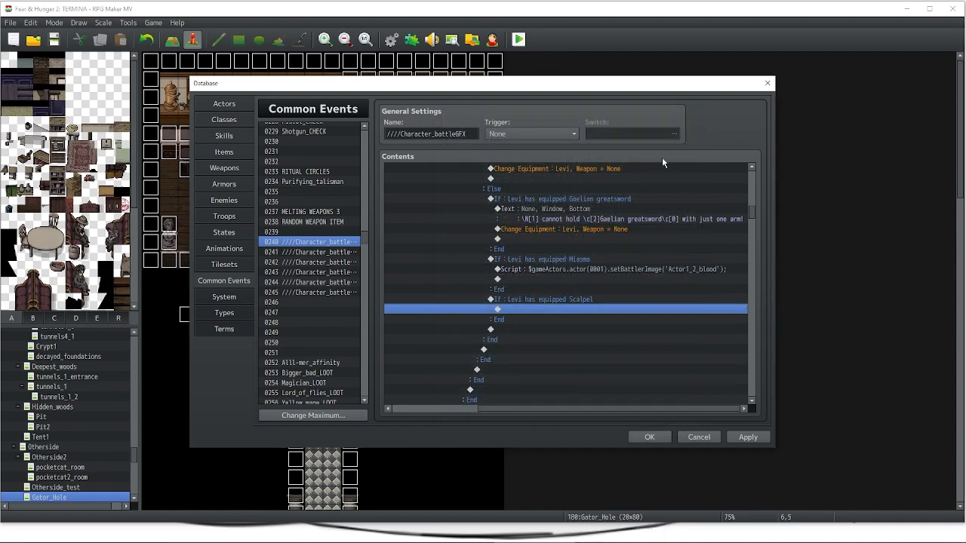
Copy the Miasma check's Actor1_2_blood battler script and a 'Change Equipment: Levi, Weapon = None' command into the Scalpel branch
left_click(511, 269)
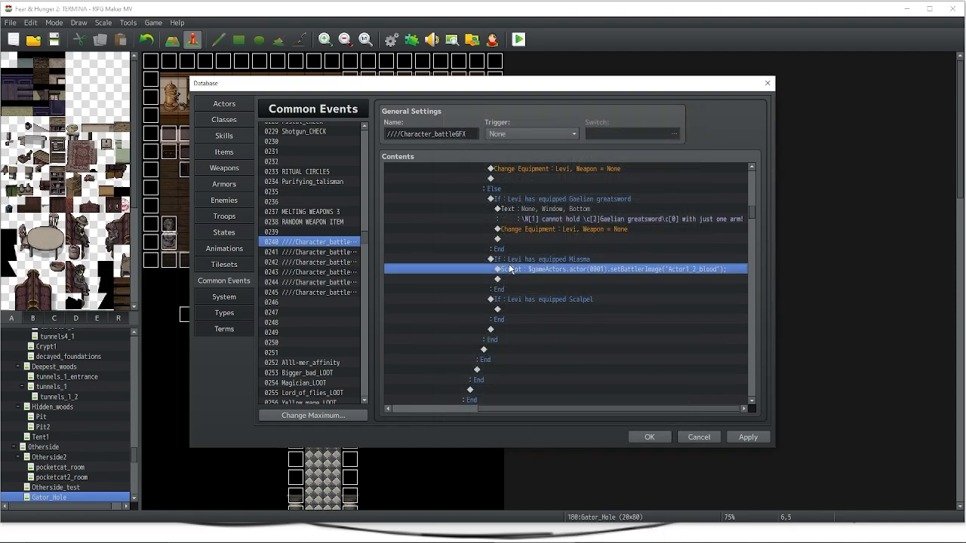
left_click(517, 310)
key("ctrl+v")
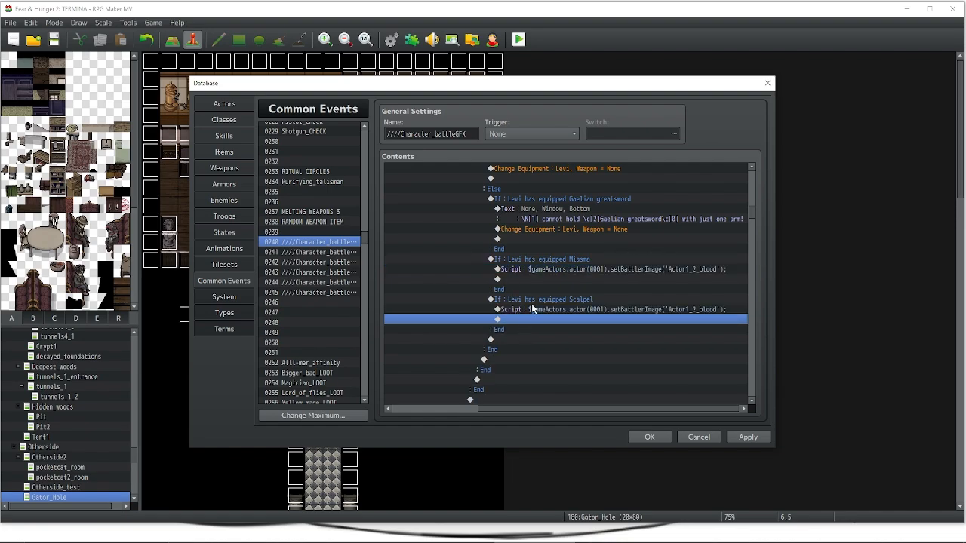
left_click(541, 229)
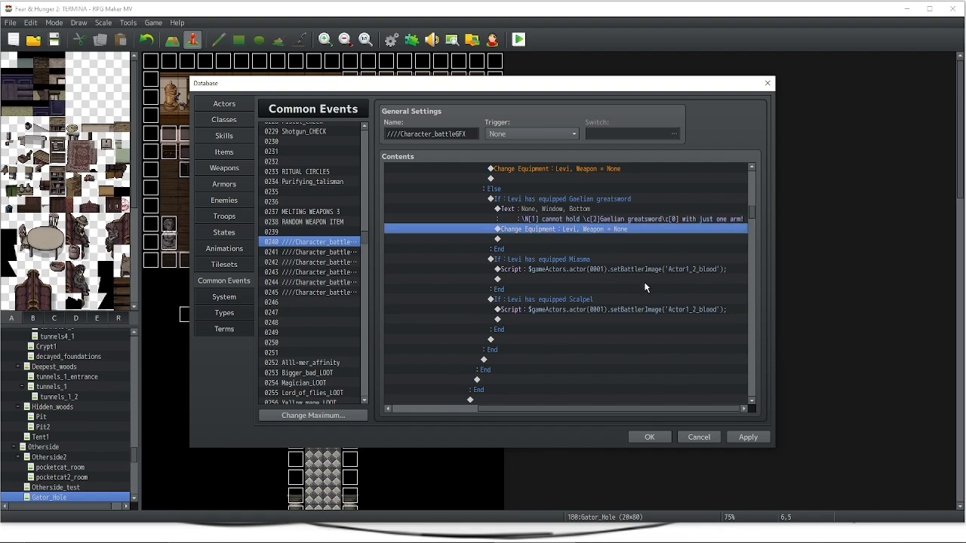
left_click(551, 319)
key("ctrl+v")
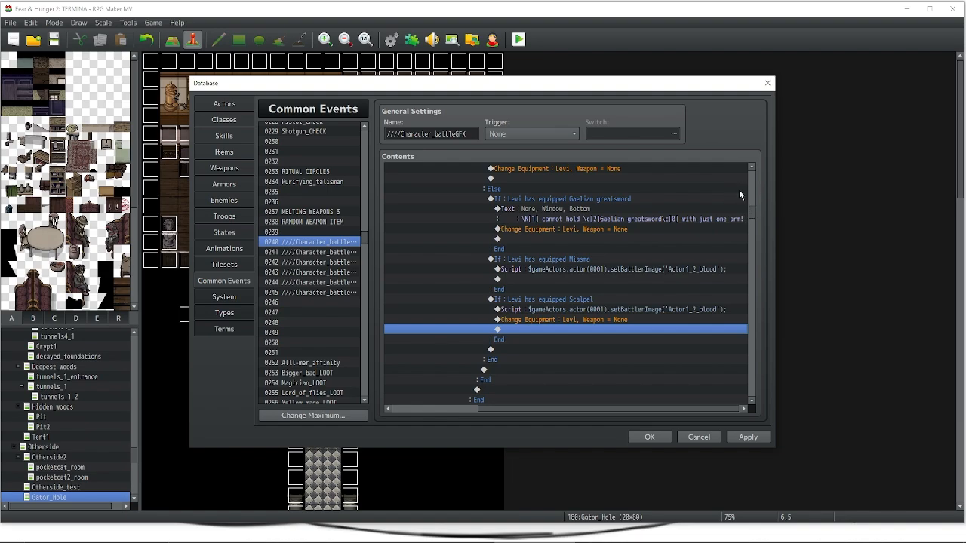
Review Levi's one-arm weapon restrictions from the spear checks back up to the Lugr Pistol check and its handgun battler script
left_click_drag(752, 168, 753, 169)
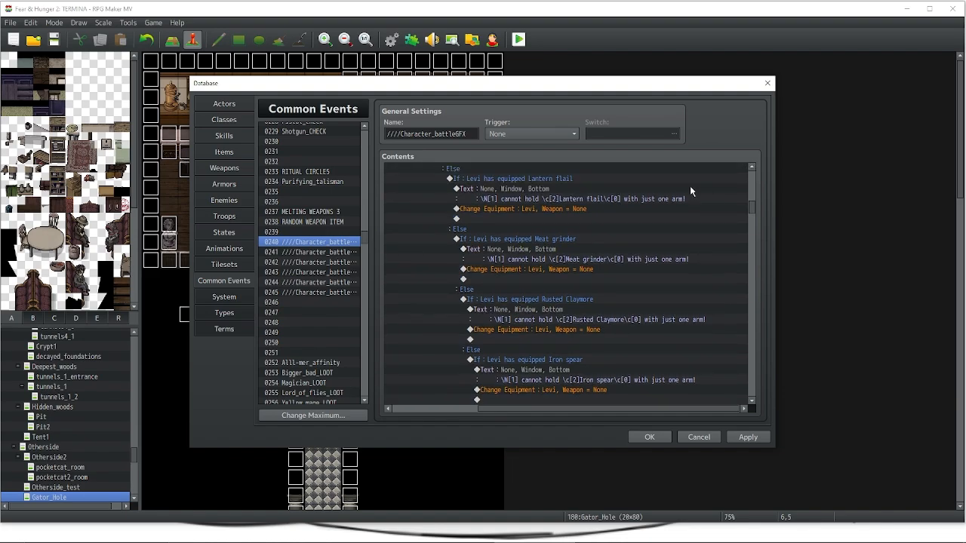
scroll(634, 302, "up", 1)
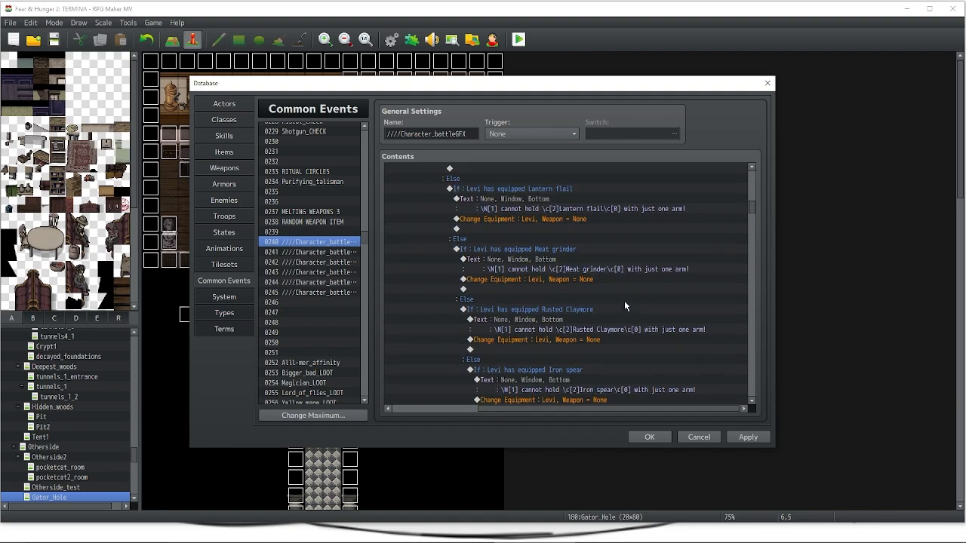
scroll(626, 299, "down", 2)
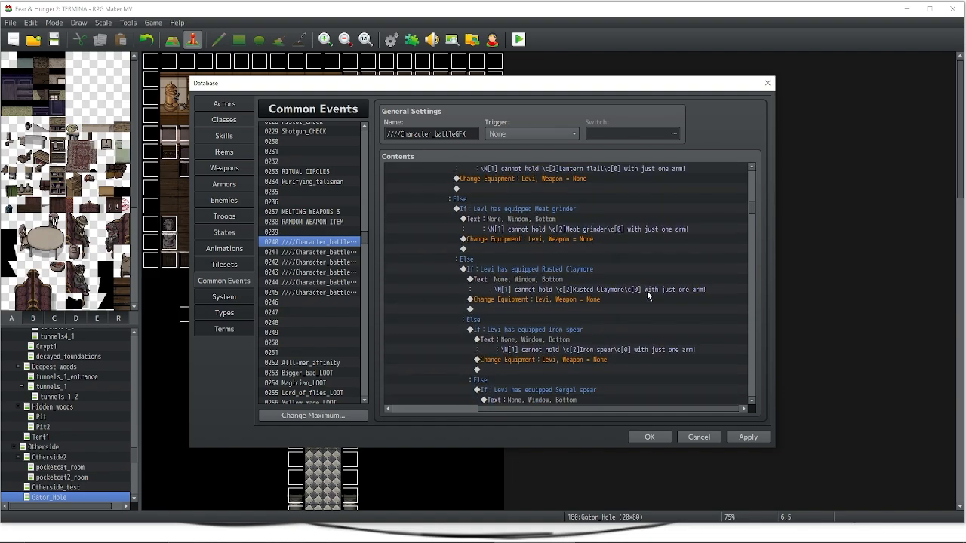
scroll(675, 224, "up", 3)
scroll(657, 237, "up", 5)
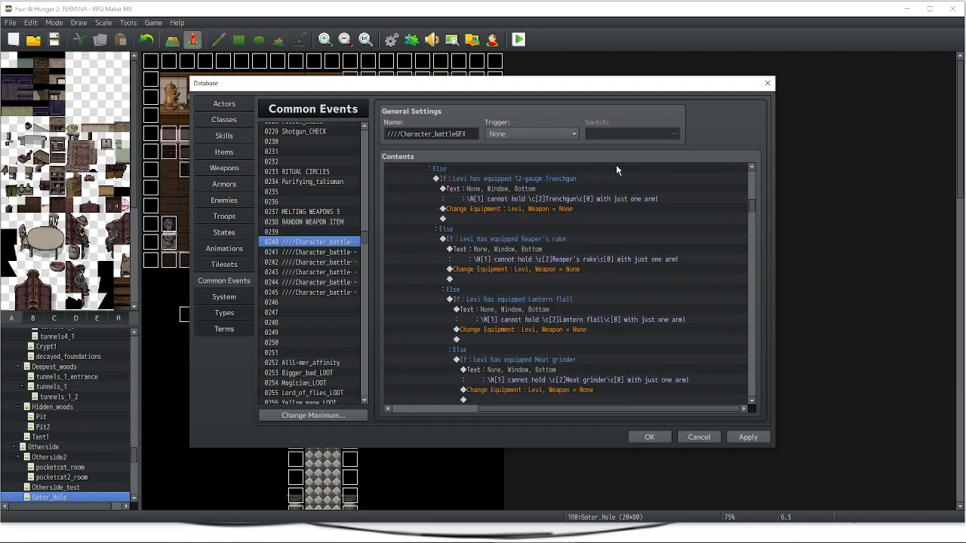
scroll(660, 234, "up", 2)
scroll(661, 239, "up", 7)
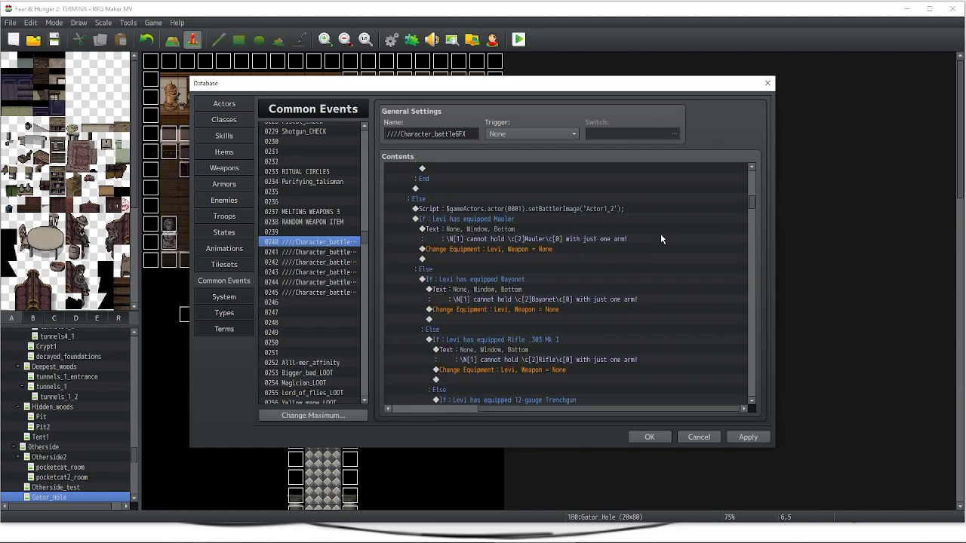
scroll(661, 239, "up", 4)
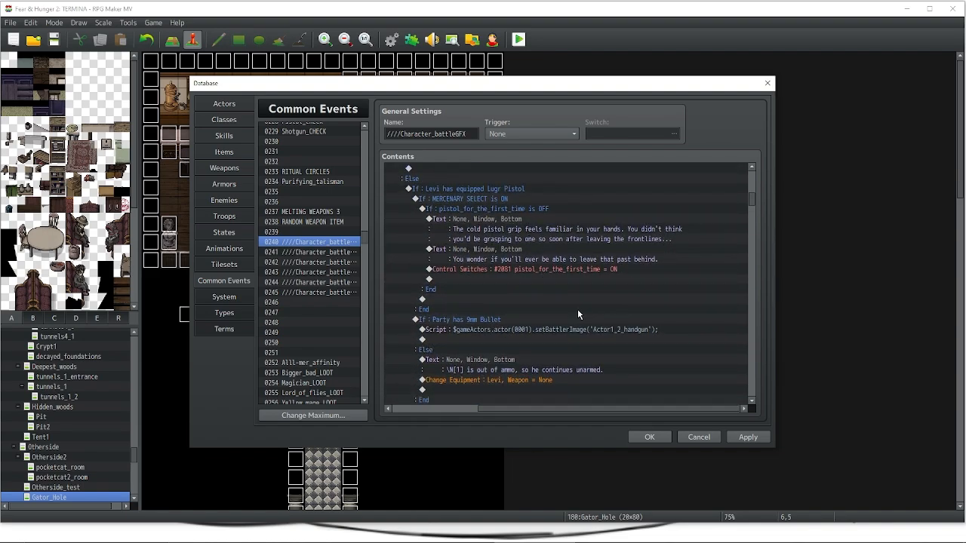
scroll(578, 317, "down", 2)
key("alt+Tab")
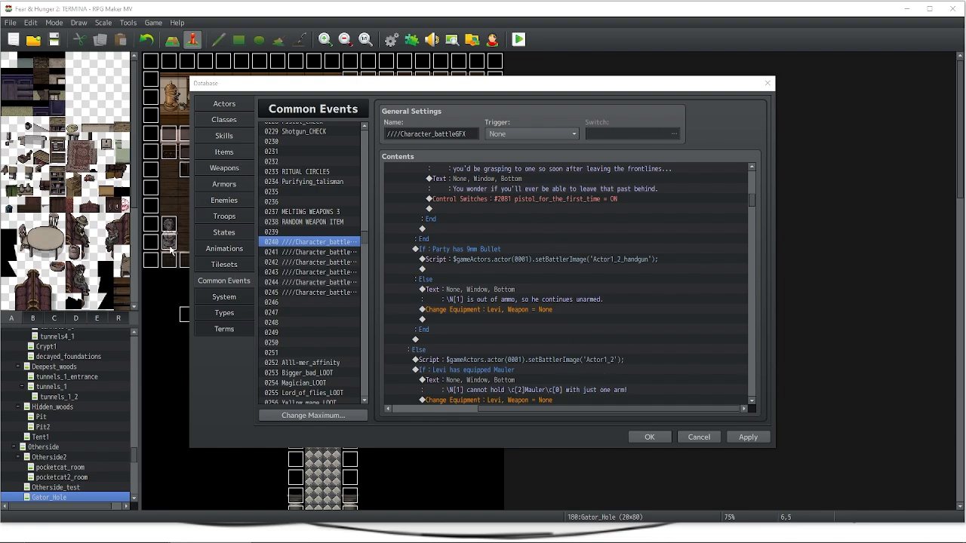
left_click(234, 217)
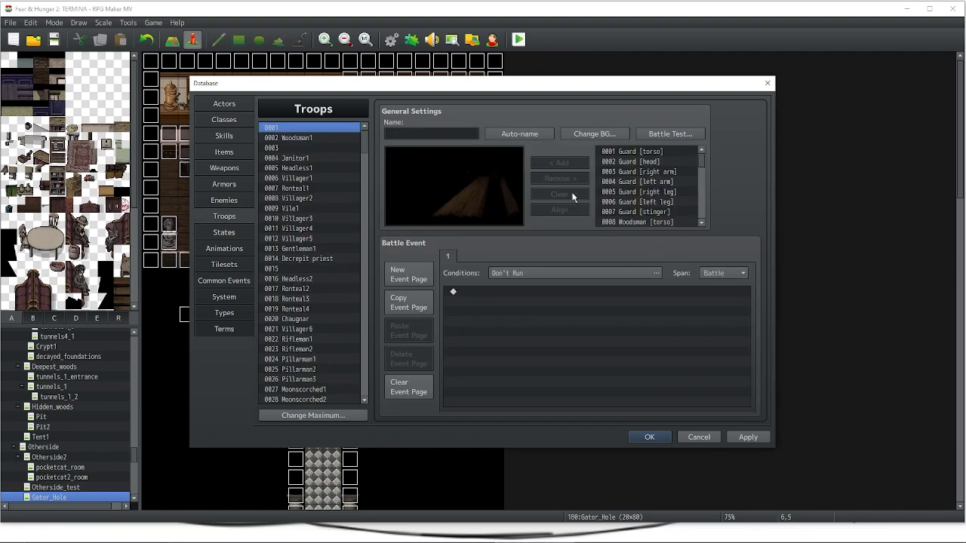
left_click_drag(364, 148, 365, 368)
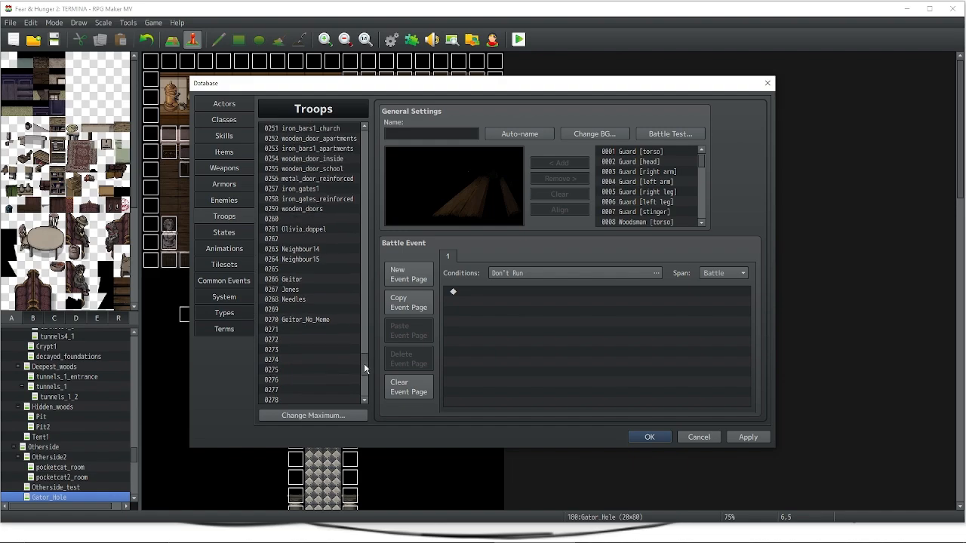
left_click(329, 288)
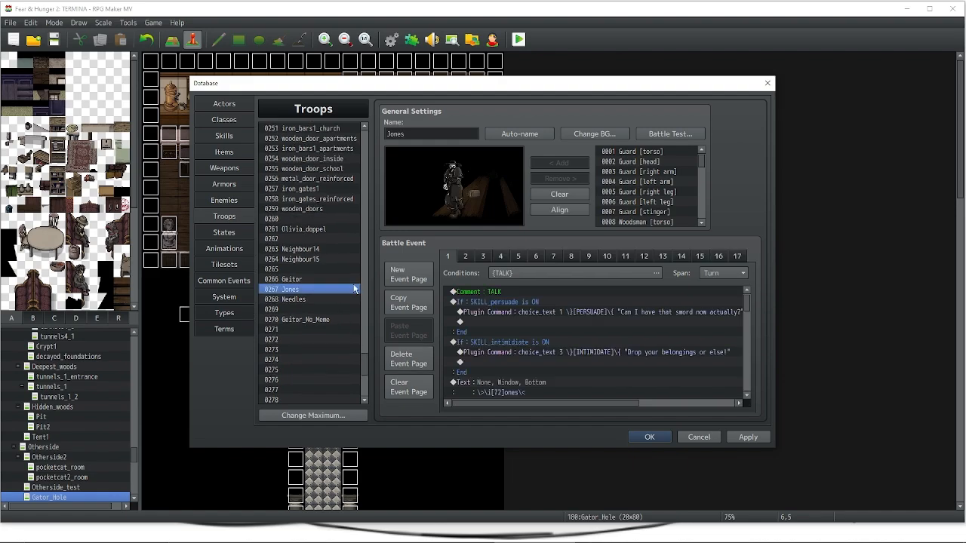
left_click(669, 133)
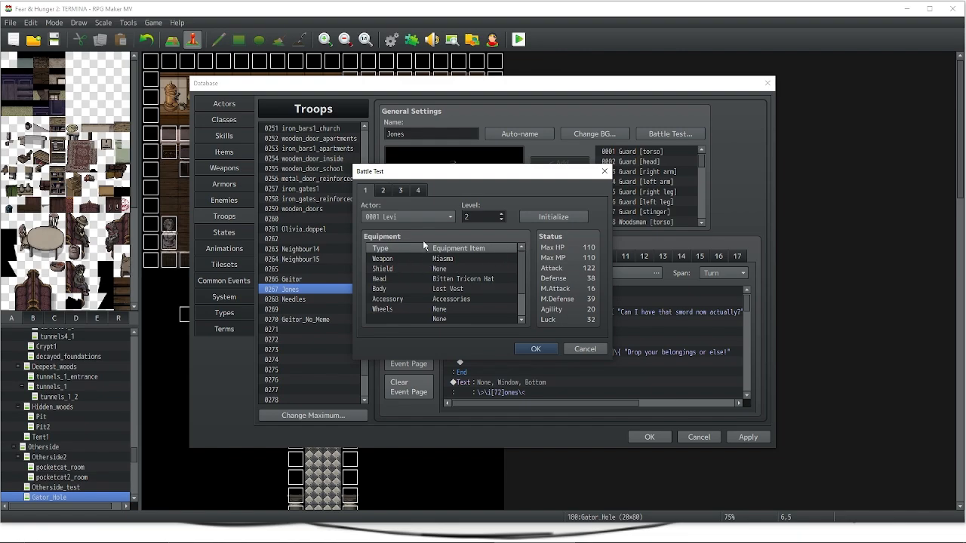
left_click(443, 302)
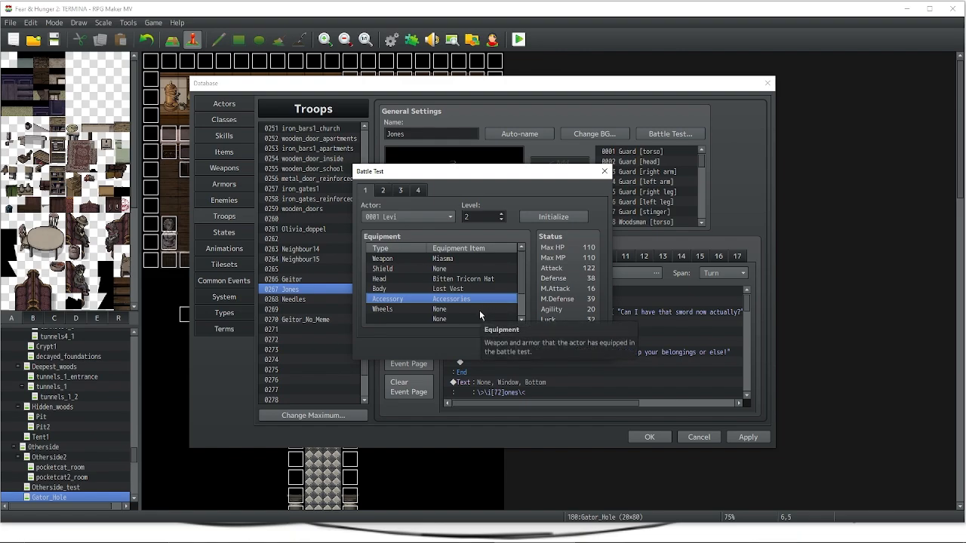
left_click(603, 172)
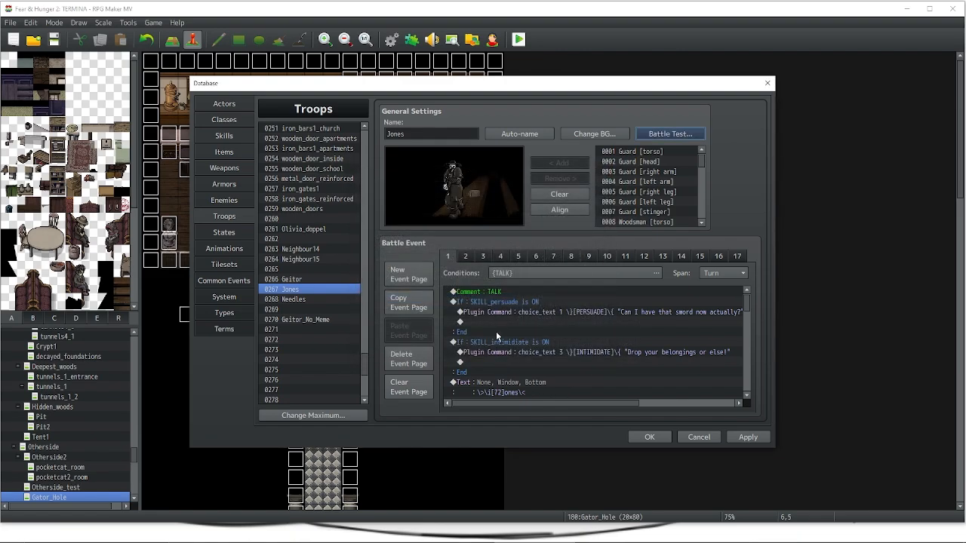
scroll(548, 322, "down", 1)
scroll(549, 322, "down", 4)
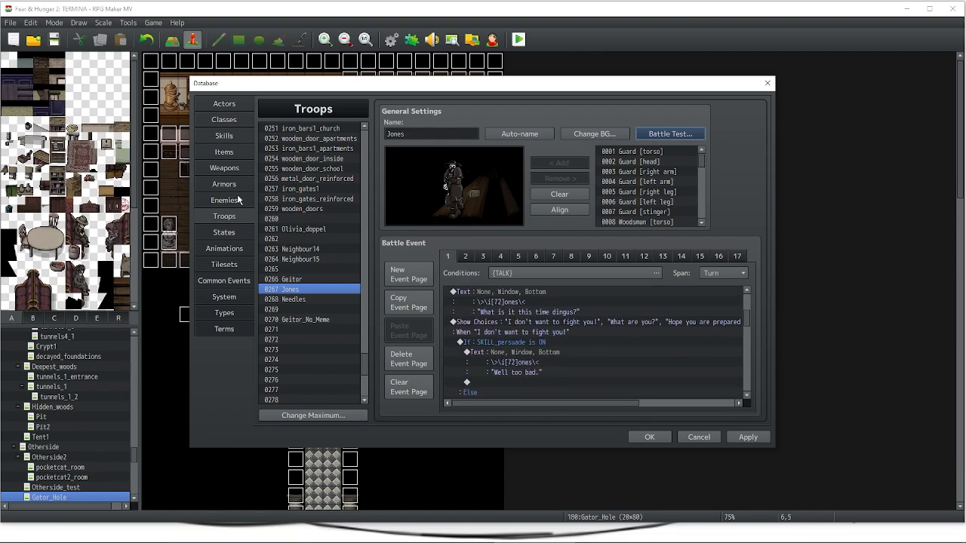
Look over the Jones moveset skills and examine the traits of armor 0110 Accessories
left_click(233, 142)
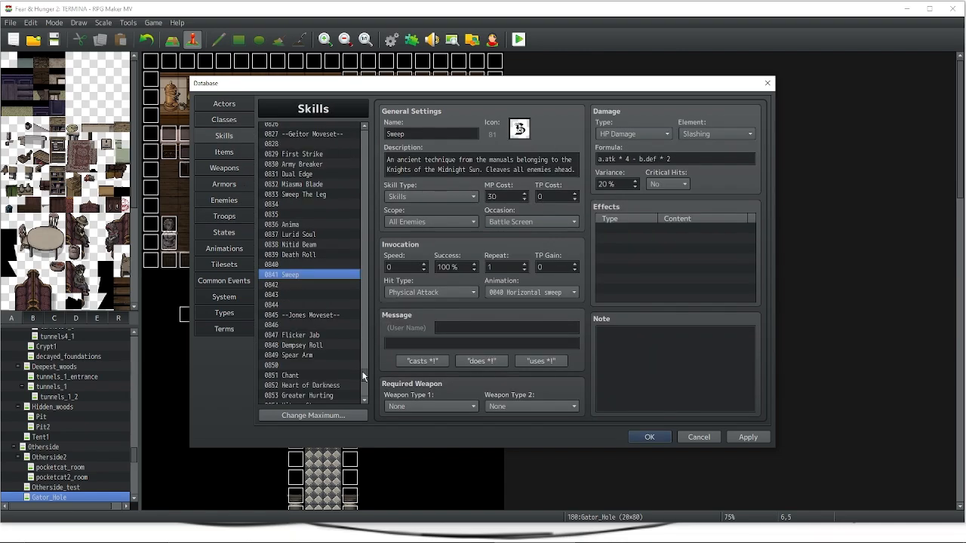
mouse_move(363, 376)
left_mouse_down()
mouse_move(371, 388)
mouse_move(375, 379)
left_mouse_up()
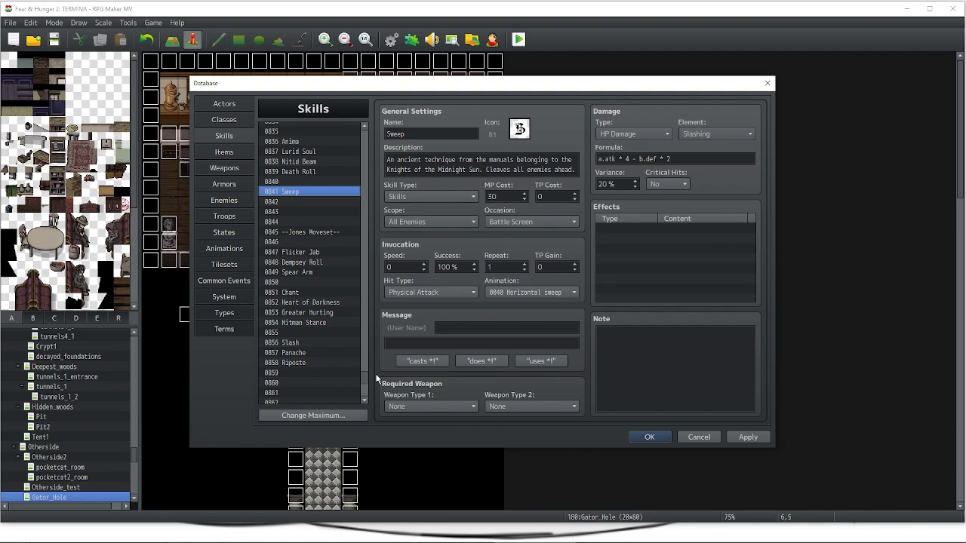
left_click(224, 184)
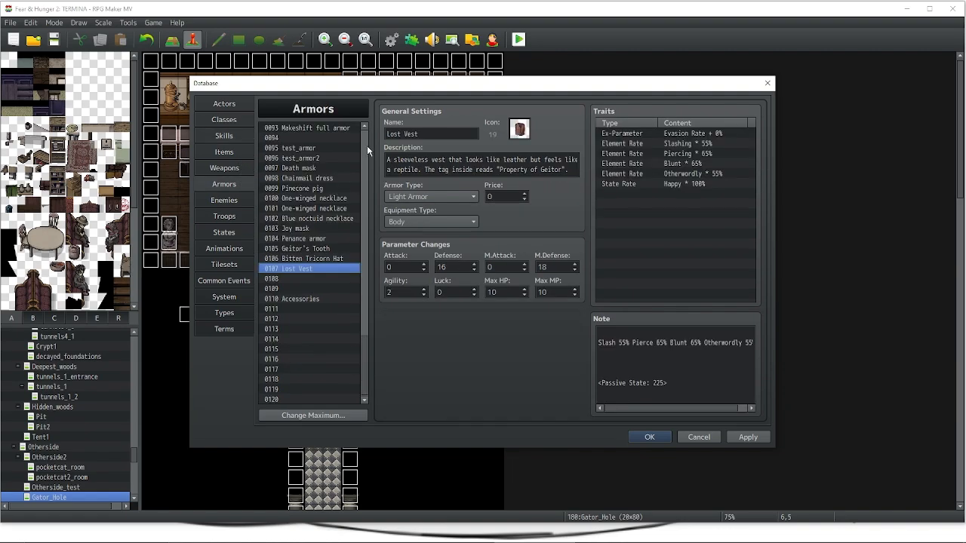
left_click(319, 301)
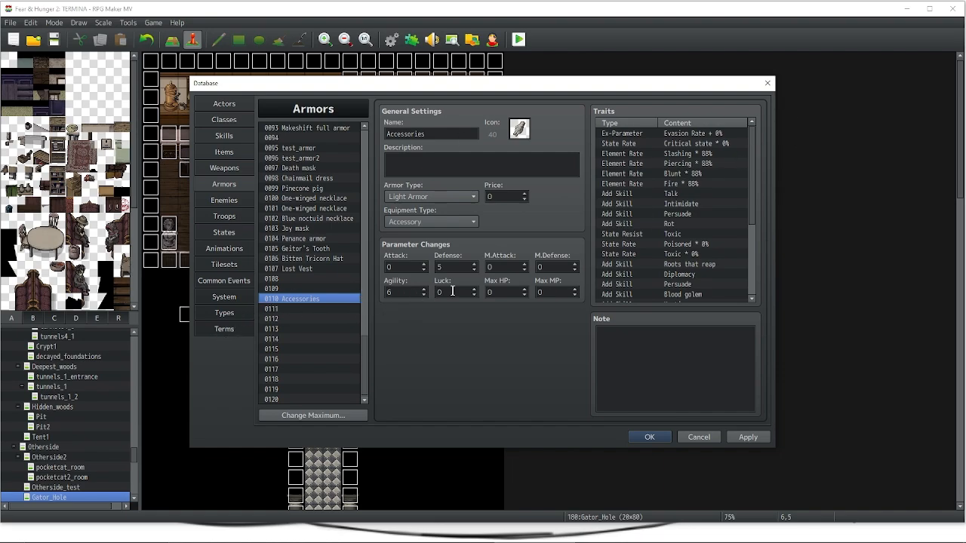
scroll(756, 154, "down", 4)
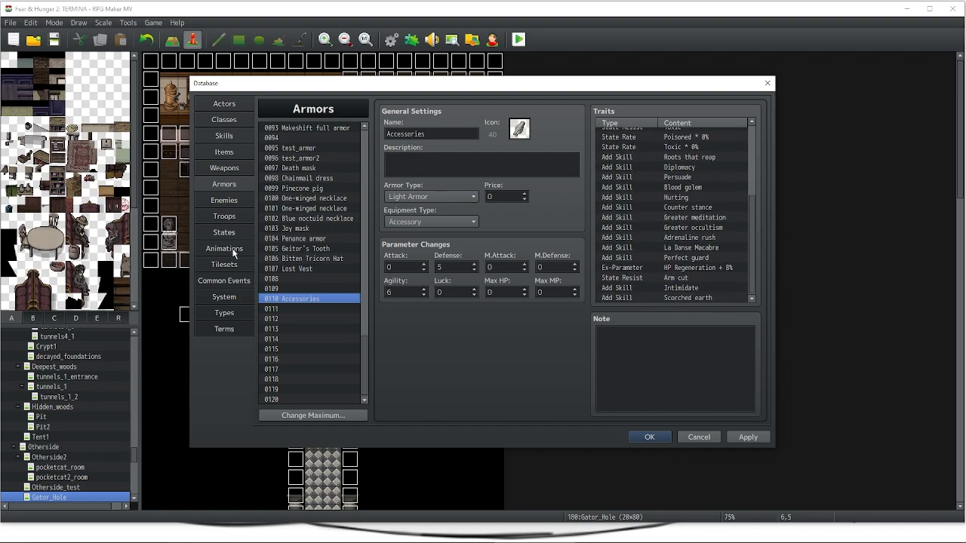
Return to the Jones troop and try to launch its battle test with Levi's current setup
left_click(233, 216)
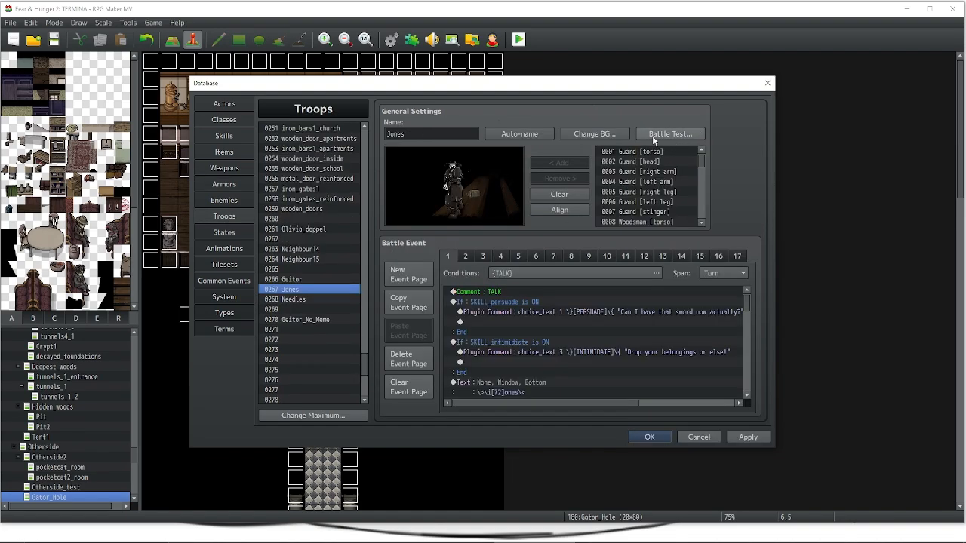
left_click(682, 135)
left_click(538, 350)
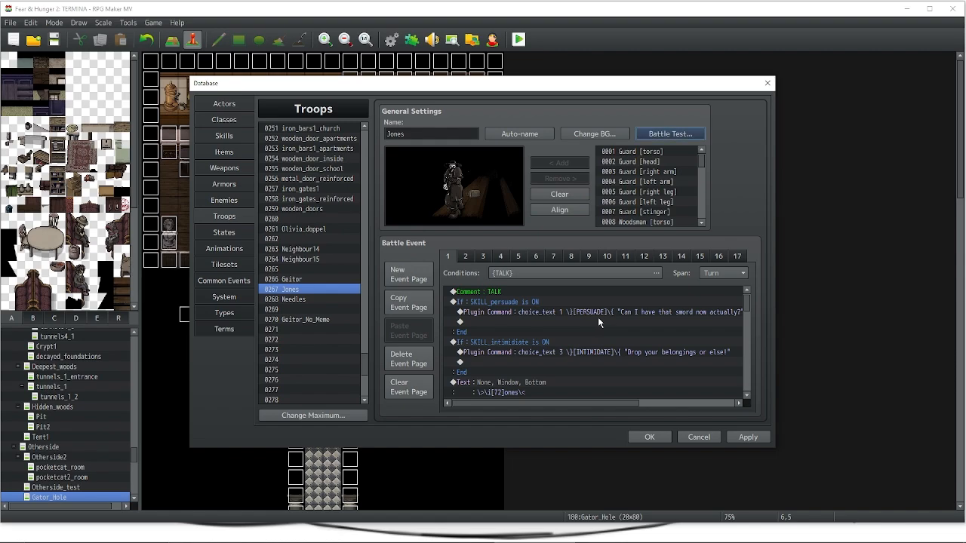
left_click(675, 136)
left_click(542, 348)
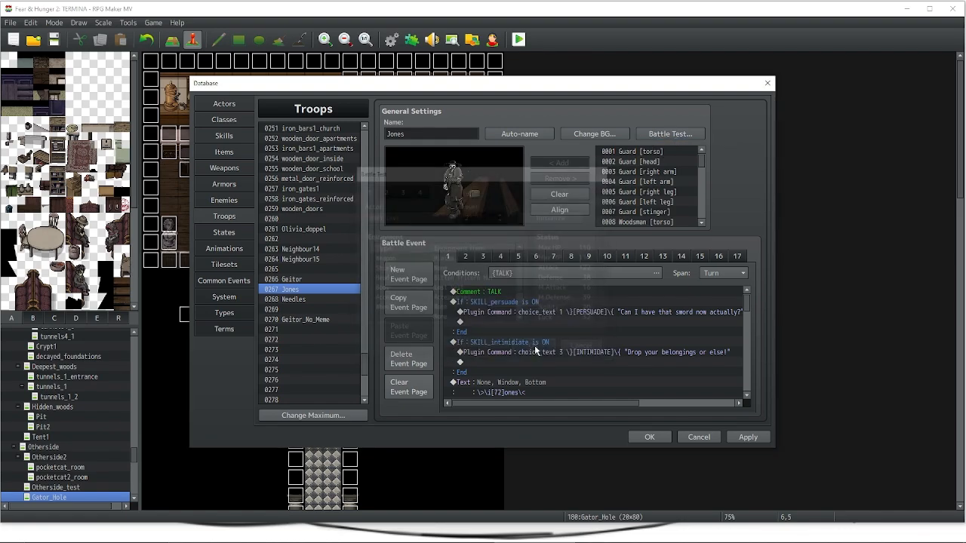
Move the database window aside, switch to the running game window showing the equipment screen, and close it
mouse_move(578, 85)
left_mouse_down()
mouse_move(485, 319)
mouse_move(597, 146)
mouse_move(588, 75)
left_mouse_up()
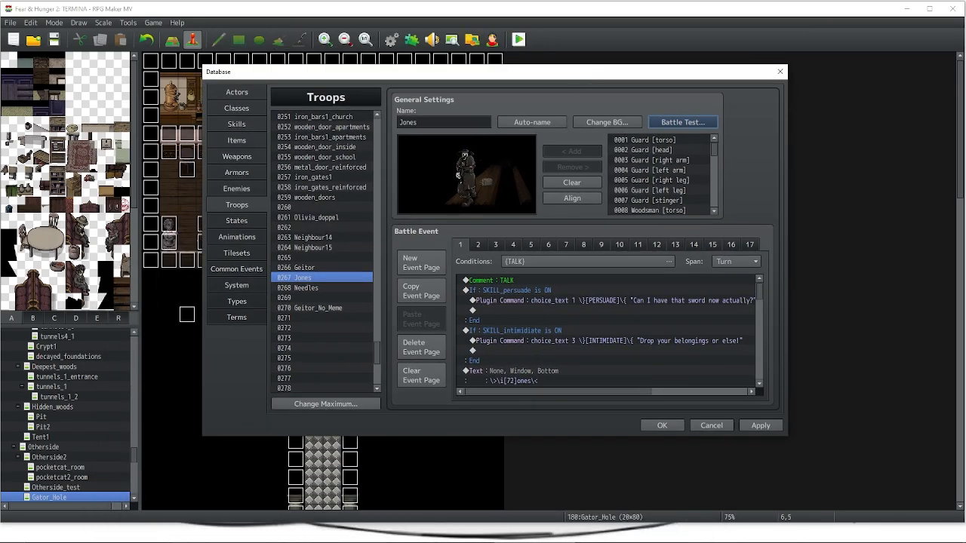
mouse_move(519, 526)
left_click(479, 535)
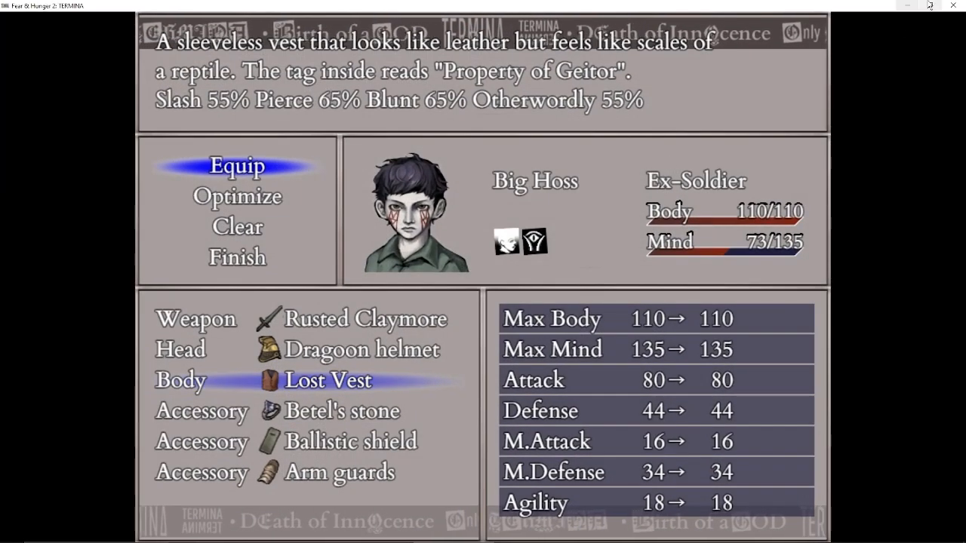
left_click(953, 5)
Launch the Jones battle test with level 2 Levi wielding Miasma, Bitten Tricorn Hat, Lost Vest and Accessories
left_click(682, 121)
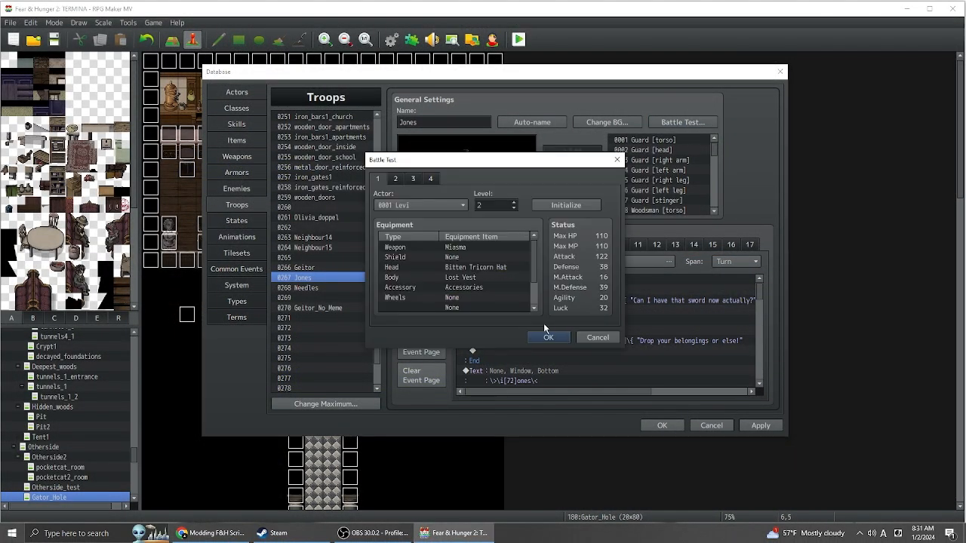
left_click(541, 338)
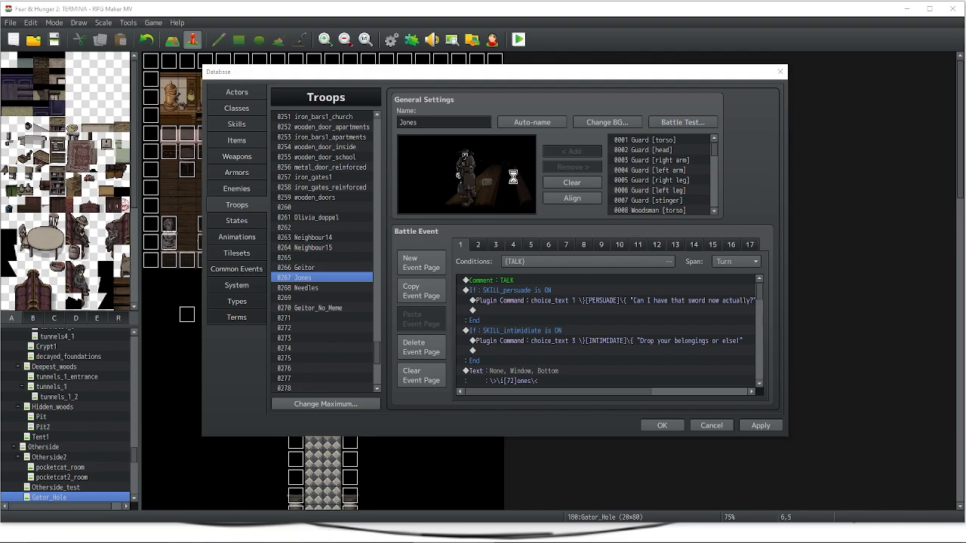
left_click(655, 114)
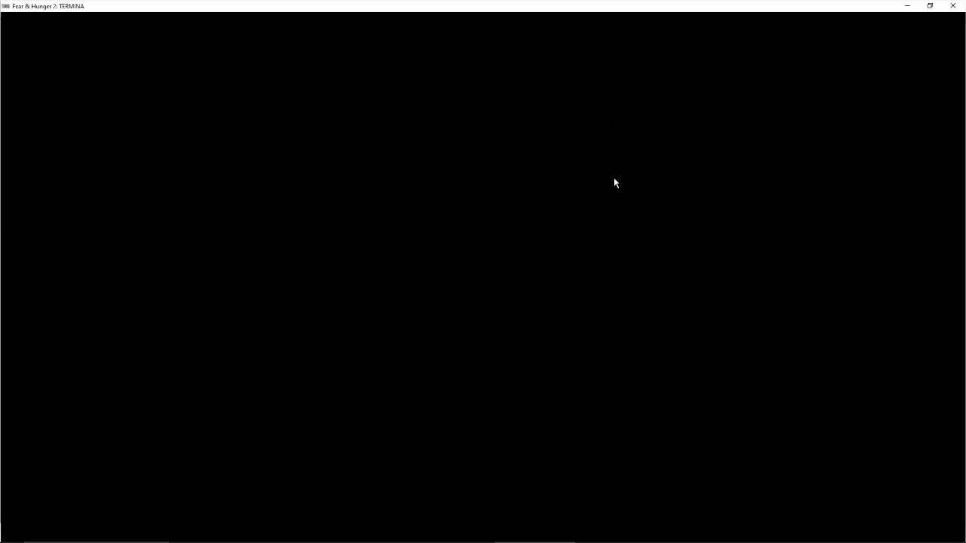
Have Levi attack Jones's left arm in the test battle
key("Return")
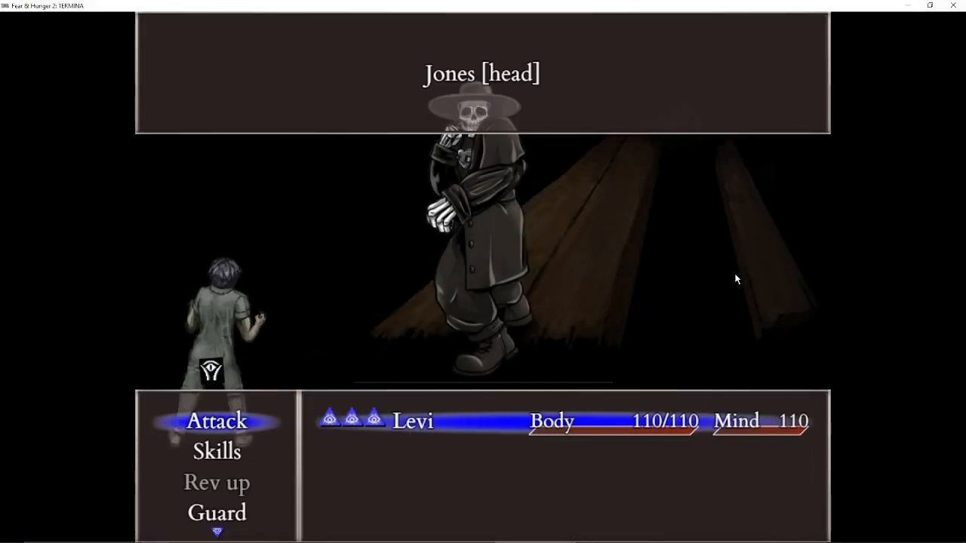
key("Left")
key("Left")
key("Left")
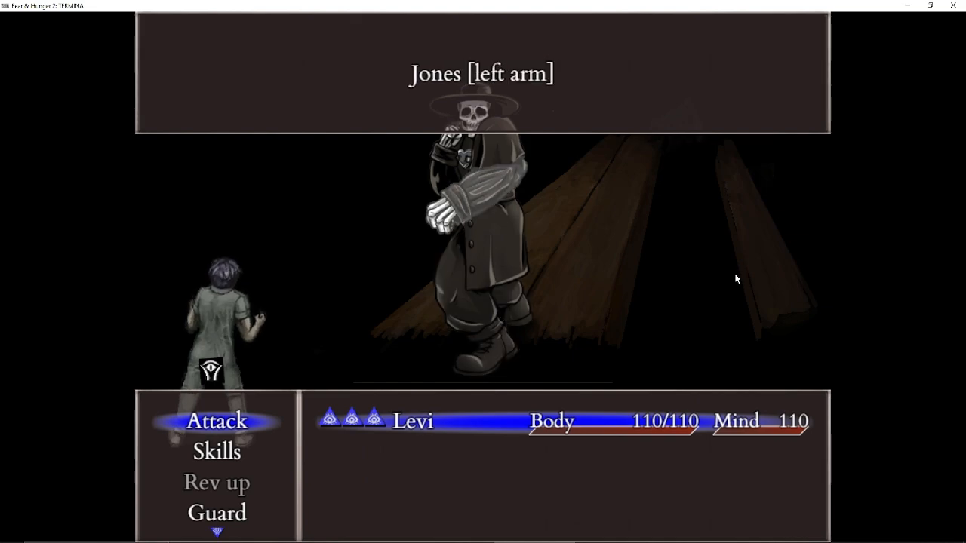
key("Return")
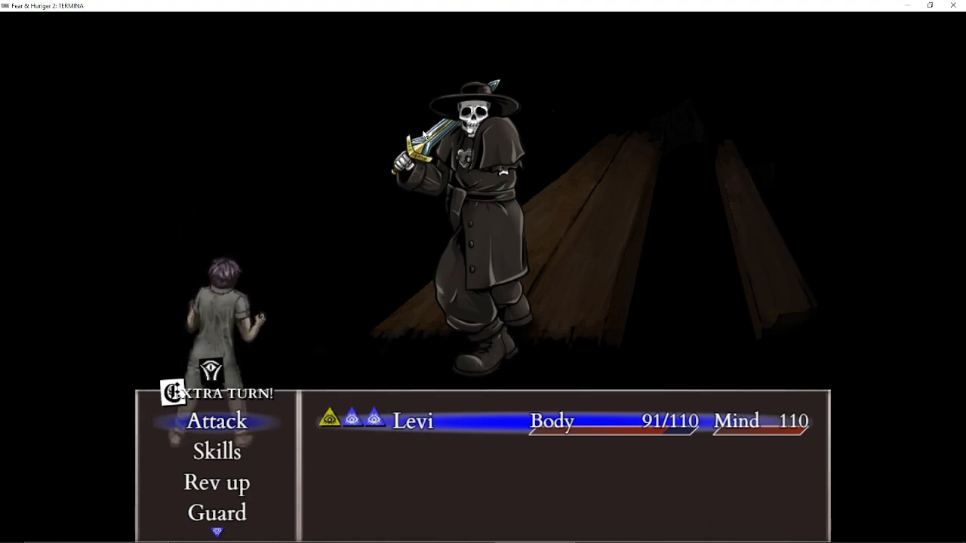
Target Jones's right arm for Levi's next attack, and leave the test battle to return to the Jones troop in RPG Maker MV
key("Return")
key("Up")
key("Up")
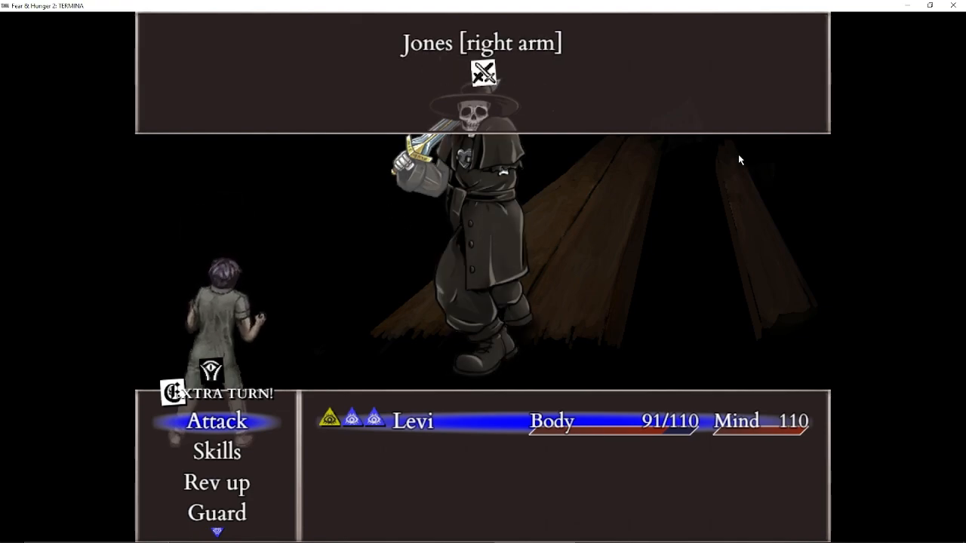
left_click(930, 5)
left_click(673, 112)
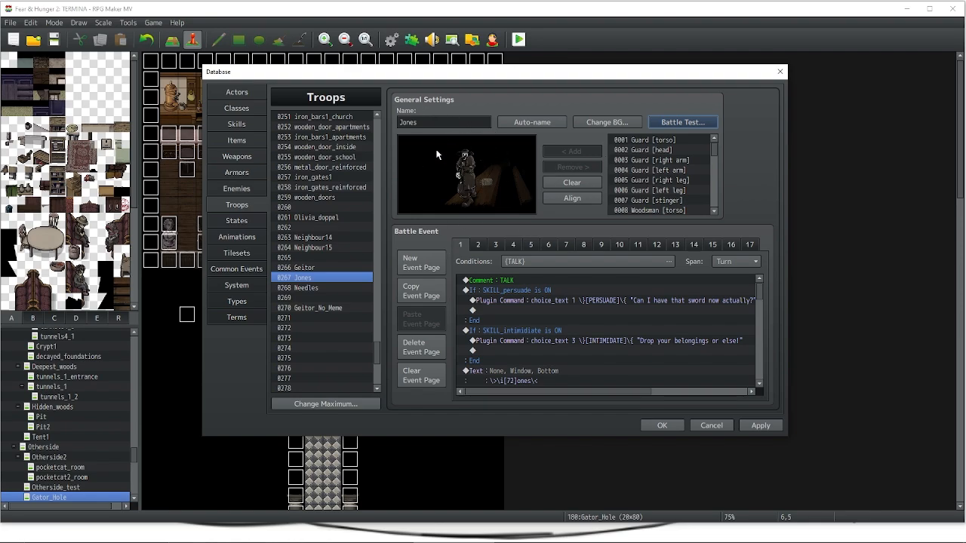
Look through the Jones troop's battle event pages up to page 17, and read the TALK page's commands through to the end
left_click(495, 244)
left_click(517, 246)
left_click(526, 245)
left_click(546, 245)
left_click(566, 246)
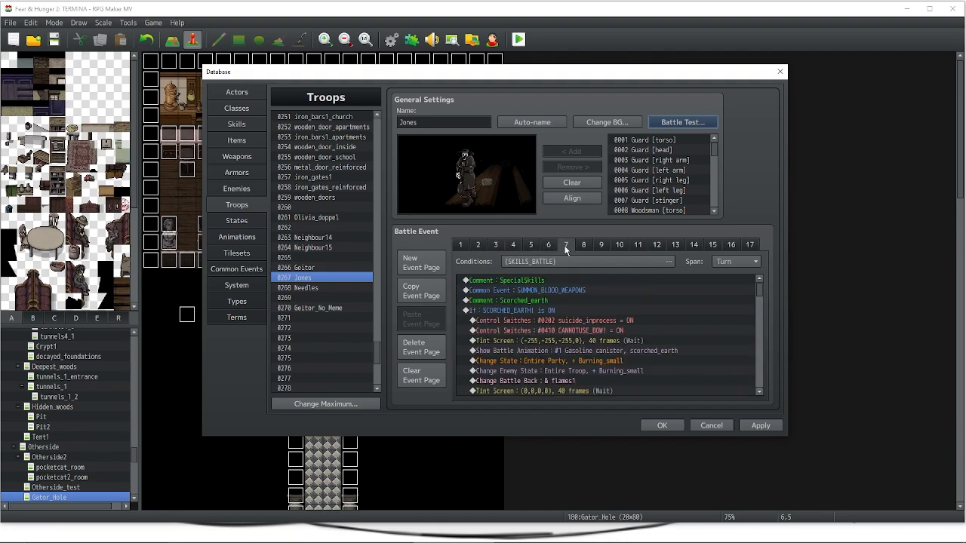
left_click(586, 246)
left_click(605, 245)
left_click(621, 245)
left_click(654, 246)
left_click(692, 247)
left_click(713, 247)
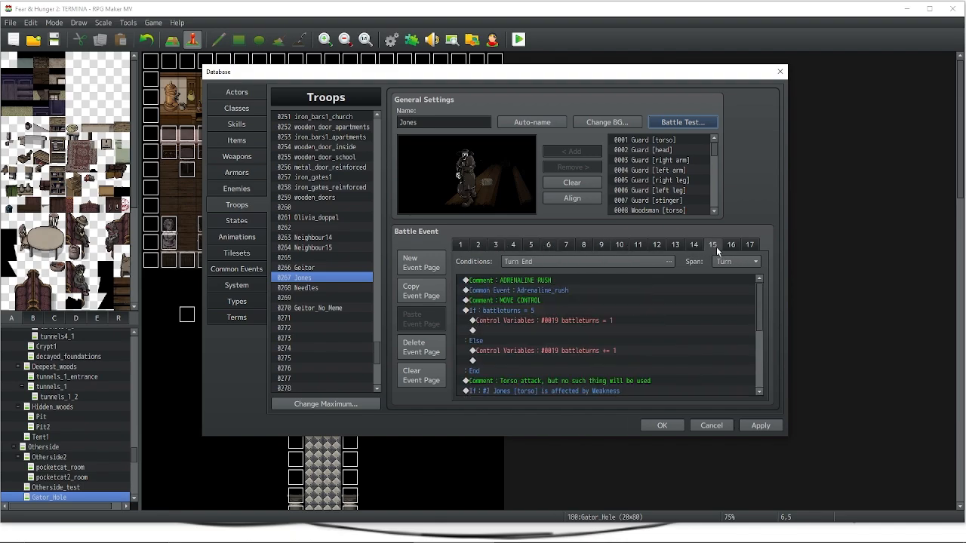
left_click(743, 248)
left_click(752, 245)
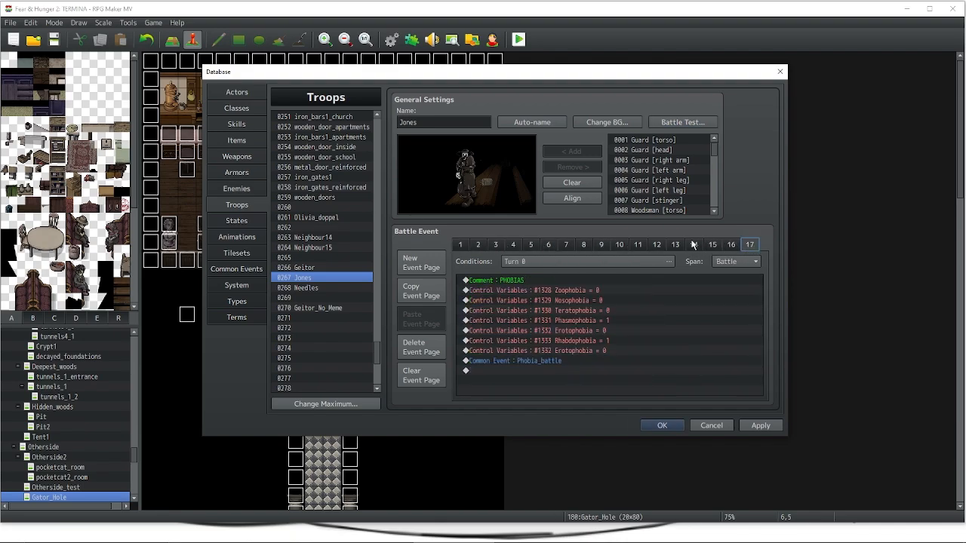
left_click(460, 245)
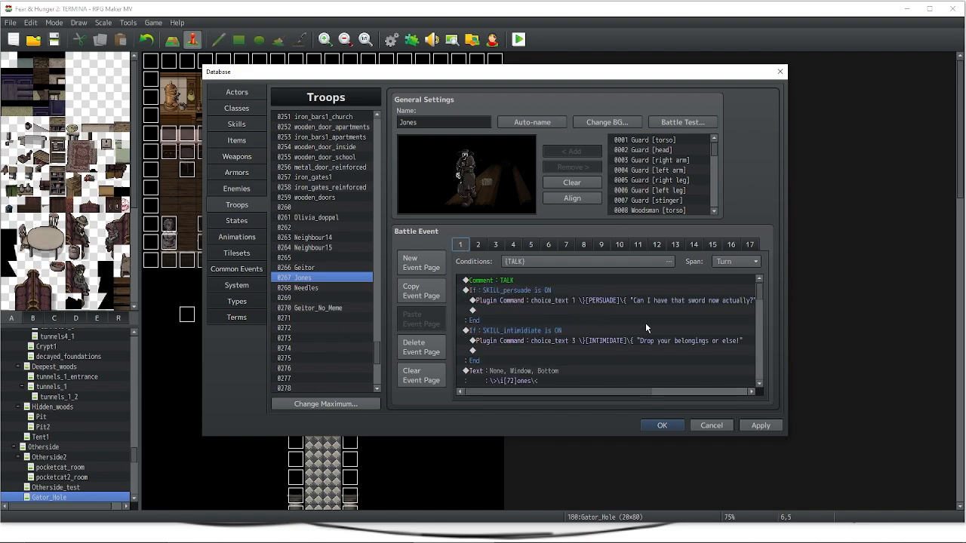
left_click_drag(759, 293, 758, 383)
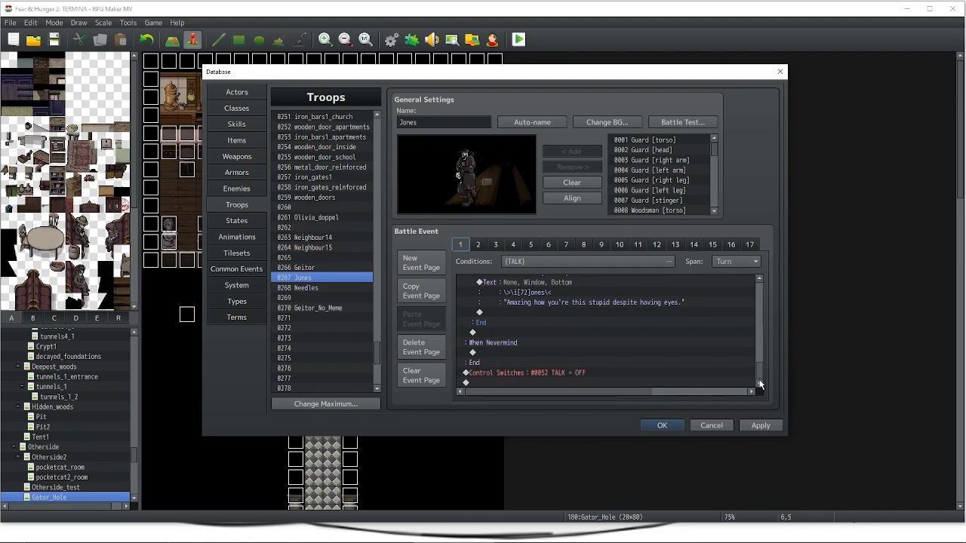